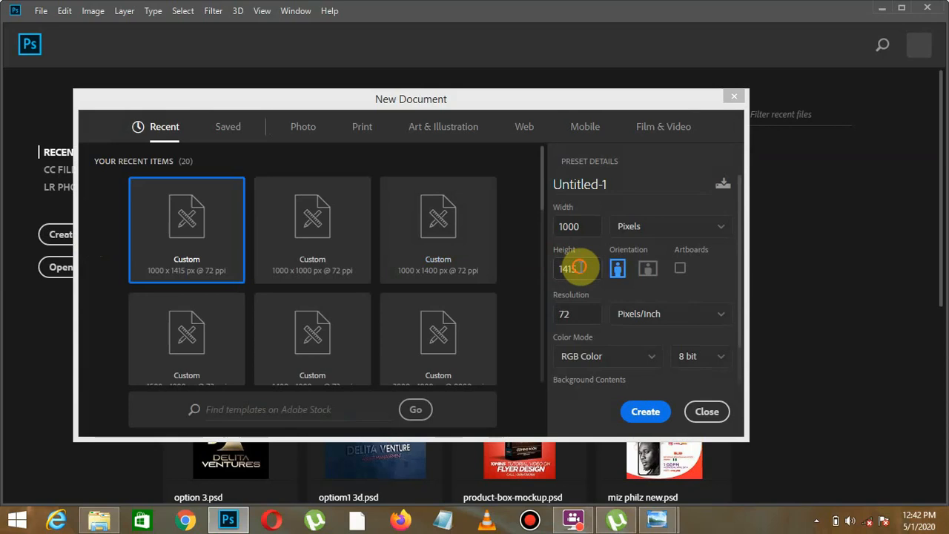
- Create a new document 1000 px wide and 1200 px high at 72 pixels/inch in RGB Color
{"action": "double_click", "coordinate": [573, 268]}
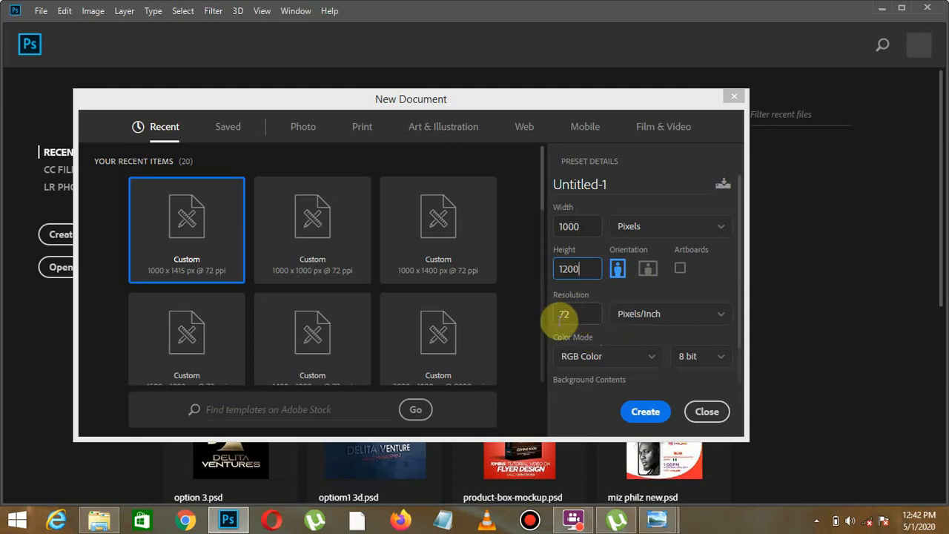
{"action": "left_click", "coordinate": [660, 404]}
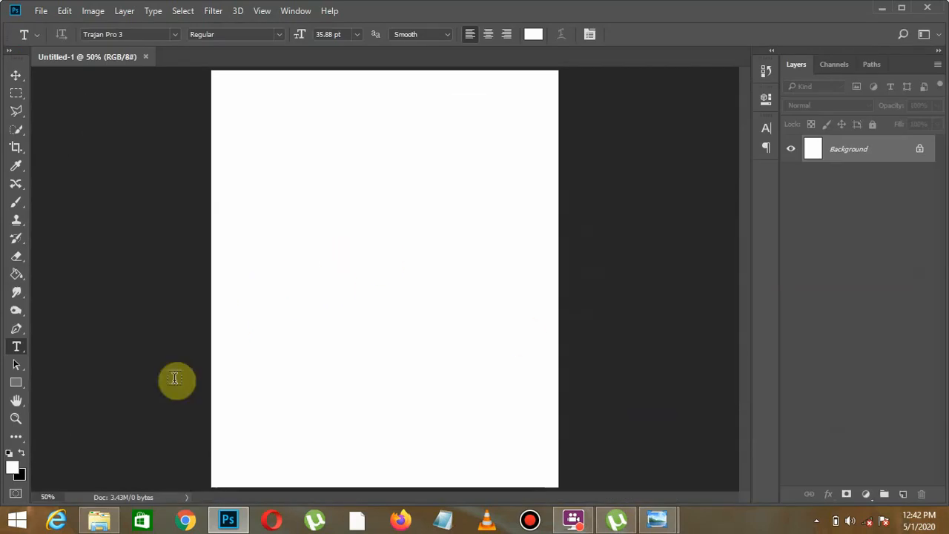
- Switch to File Explorer and open New folder inside free class folder on the Desktop
{"action": "left_click", "coordinate": [99, 519]}
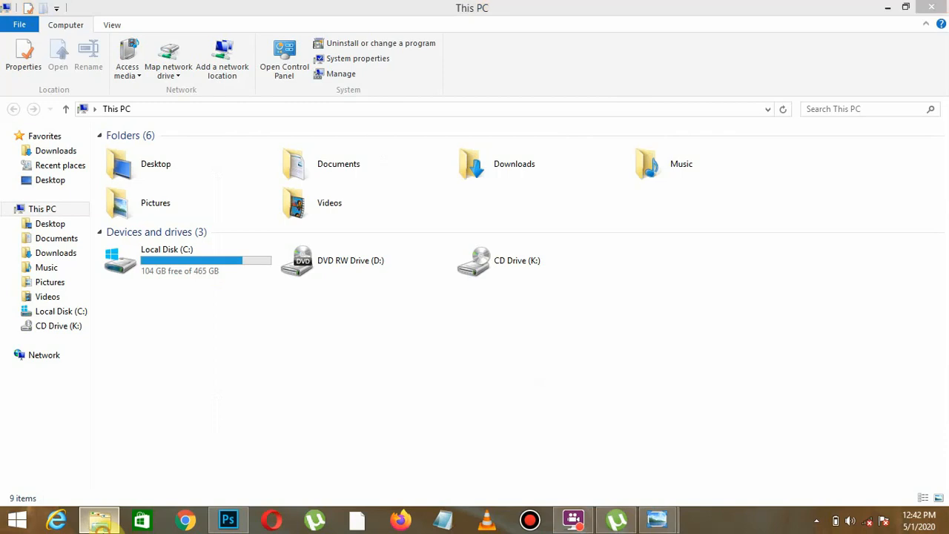
{"action": "left_click", "coordinate": [101, 520]}
{"action": "left_click", "coordinate": [99, 519]}
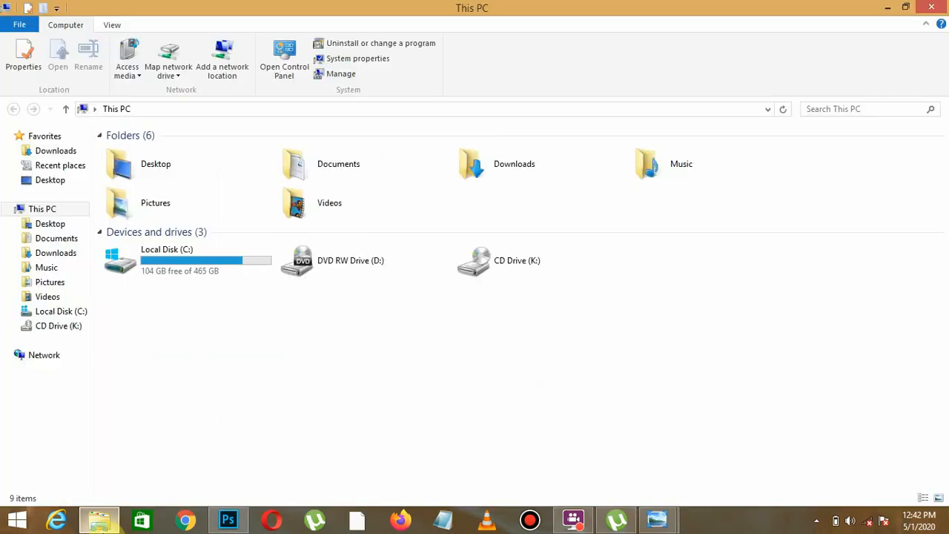
{"action": "left_click", "coordinate": [67, 230]}
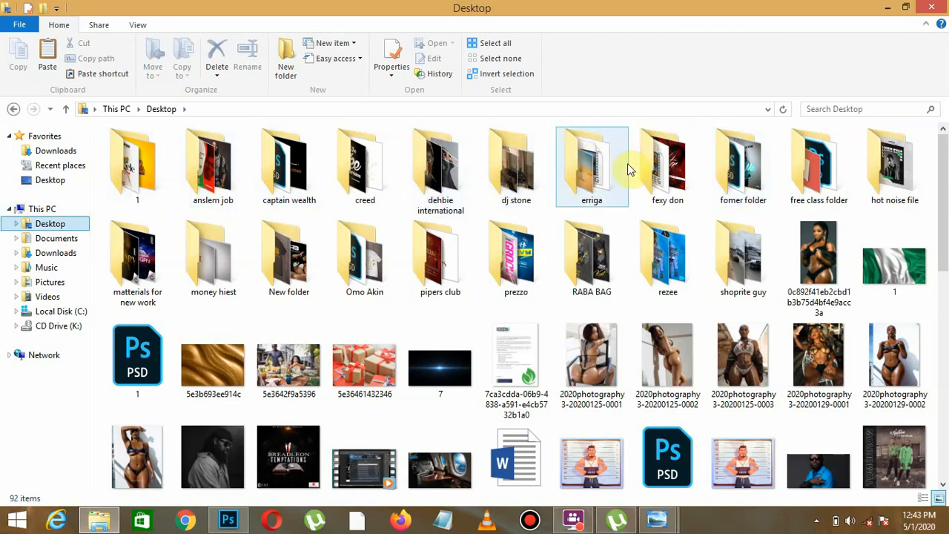
{"action": "left_click", "coordinate": [734, 174]}
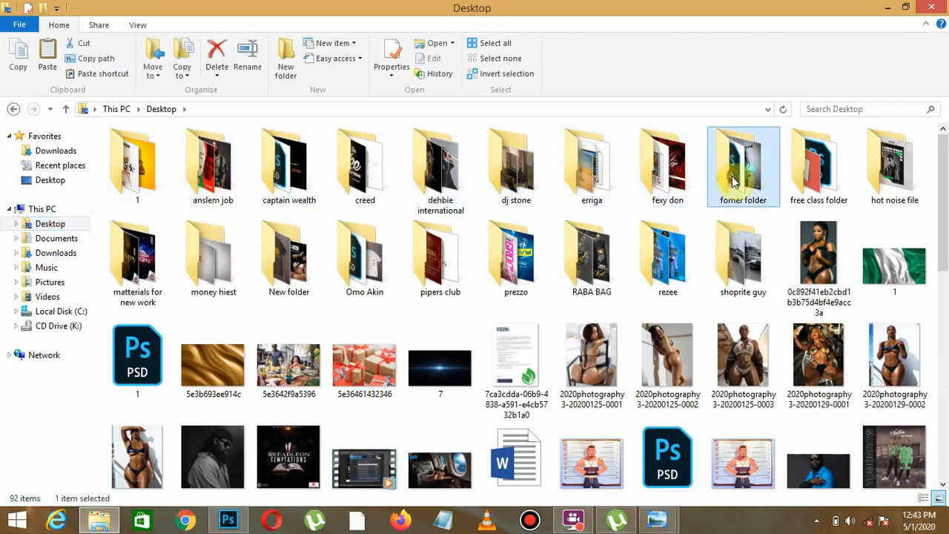
{"action": "double_click", "coordinate": [819, 167]}
{"action": "double_click", "coordinate": [141, 189]}
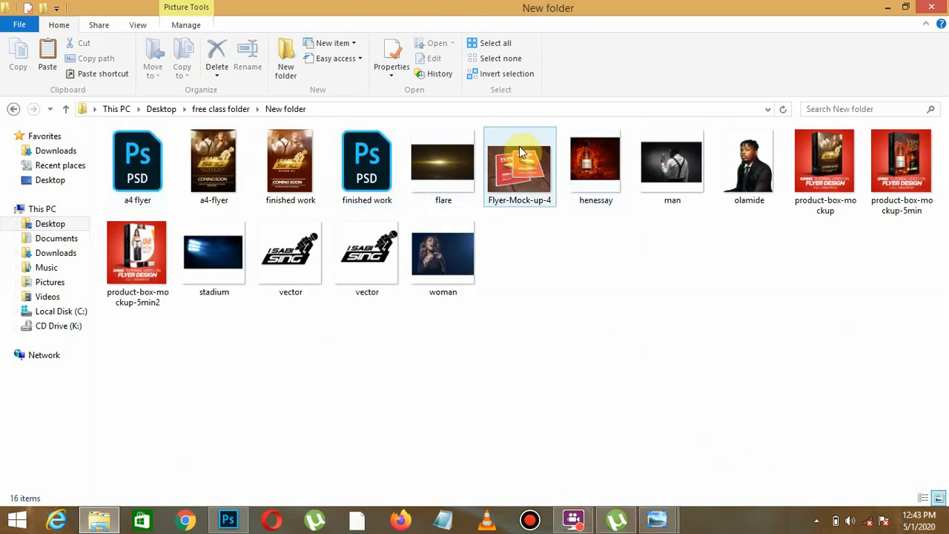
- Preview the henessay image, place it into the blank Untitled-1 document in Photoshop and commit the placement
{"action": "double_click", "coordinate": [586, 159]}
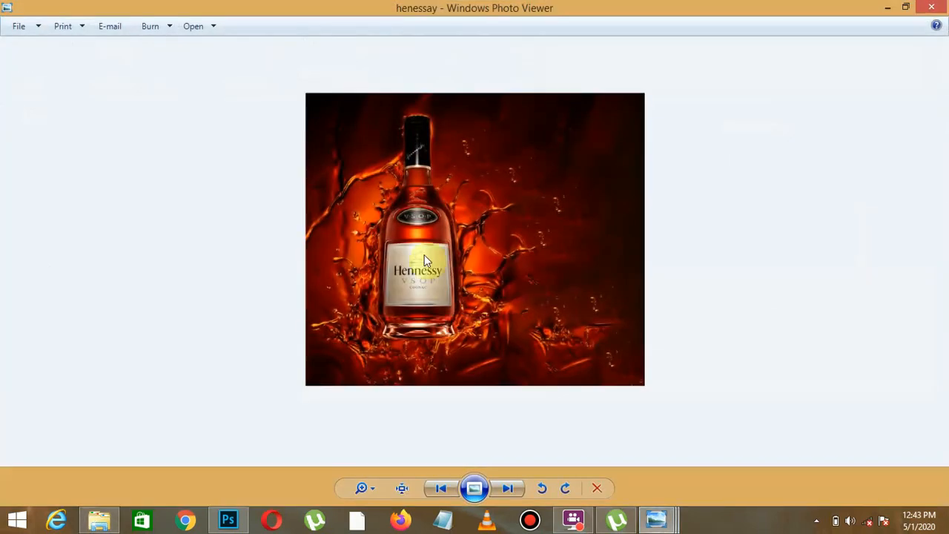
{"action": "left_click", "coordinate": [402, 488]}
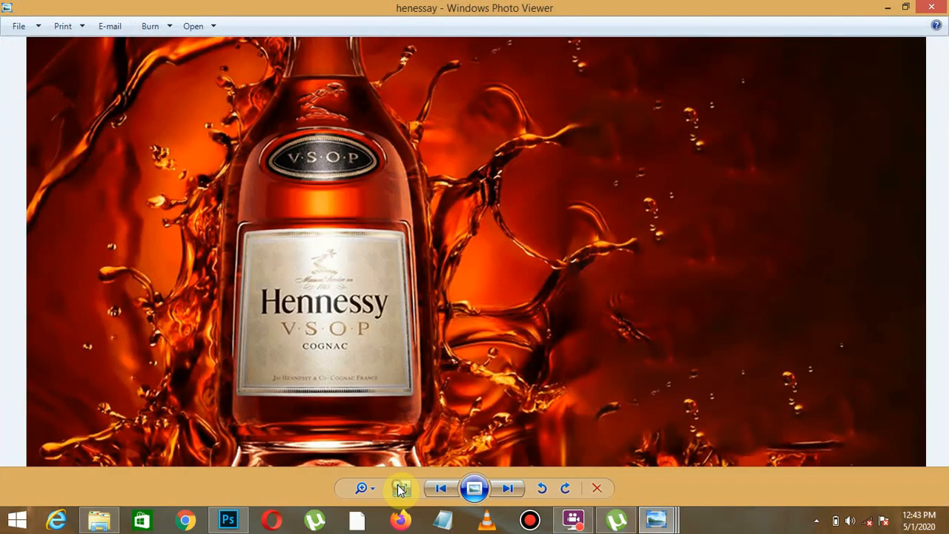
{"action": "left_click", "coordinate": [402, 487]}
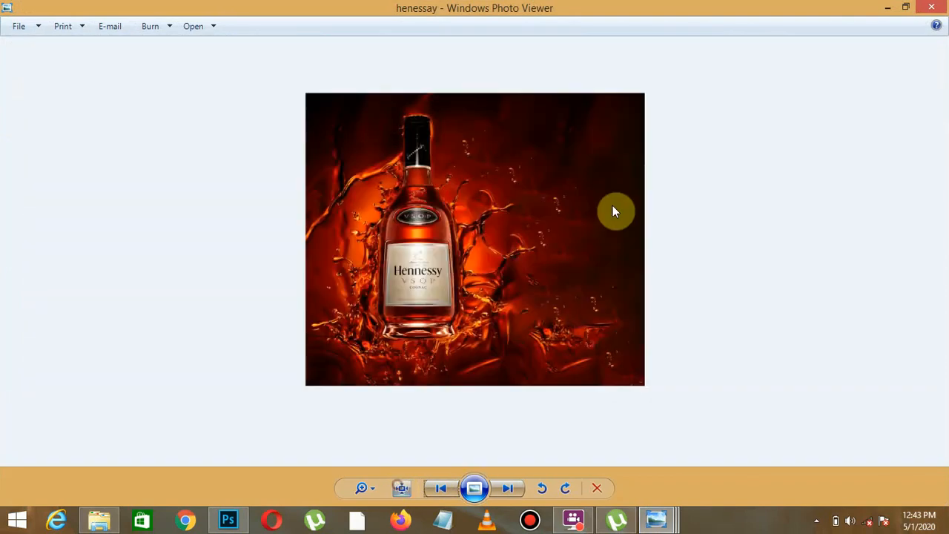
{"action": "left_click", "coordinate": [888, 7]}
{"action": "left_click_drag", "start_coordinate": [595, 176], "coordinate": [373, 191]}
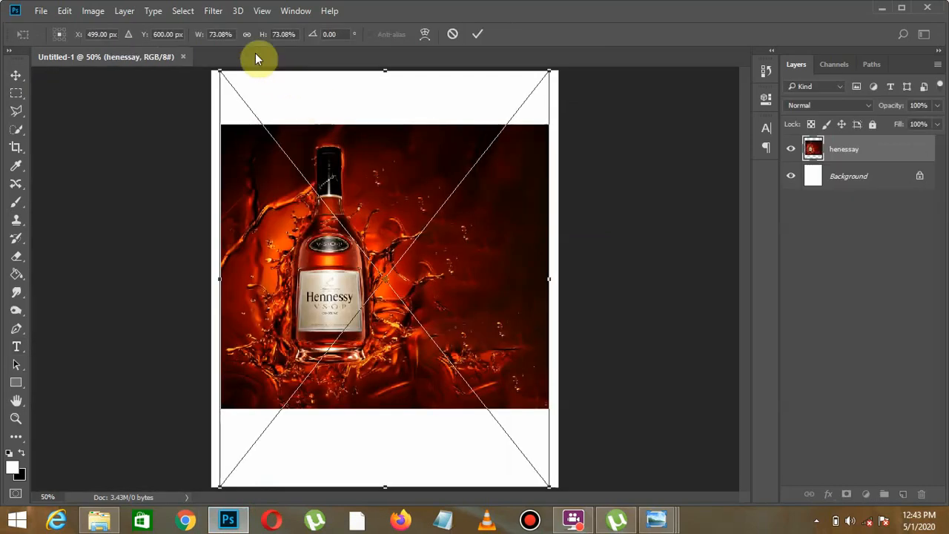
{"action": "left_click", "coordinate": [20, 75]}
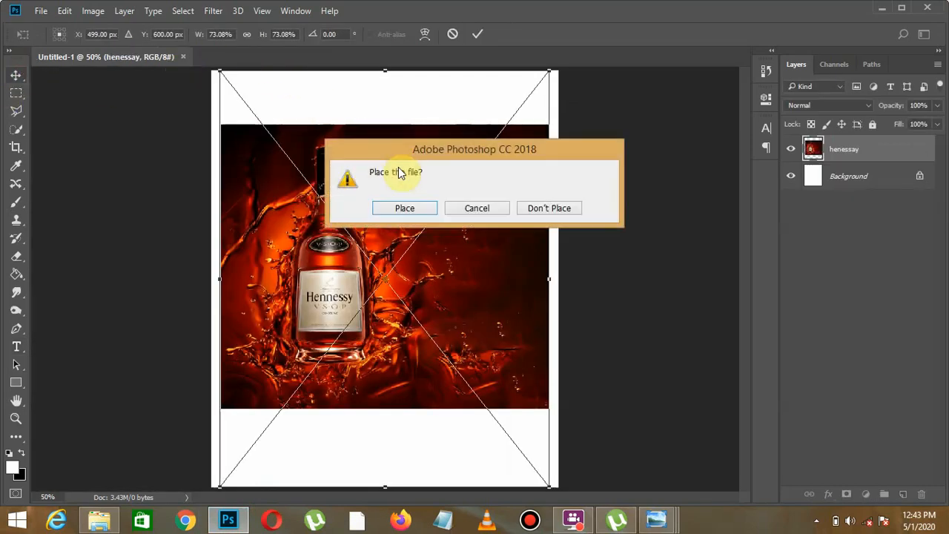
{"action": "left_click", "coordinate": [418, 208]}
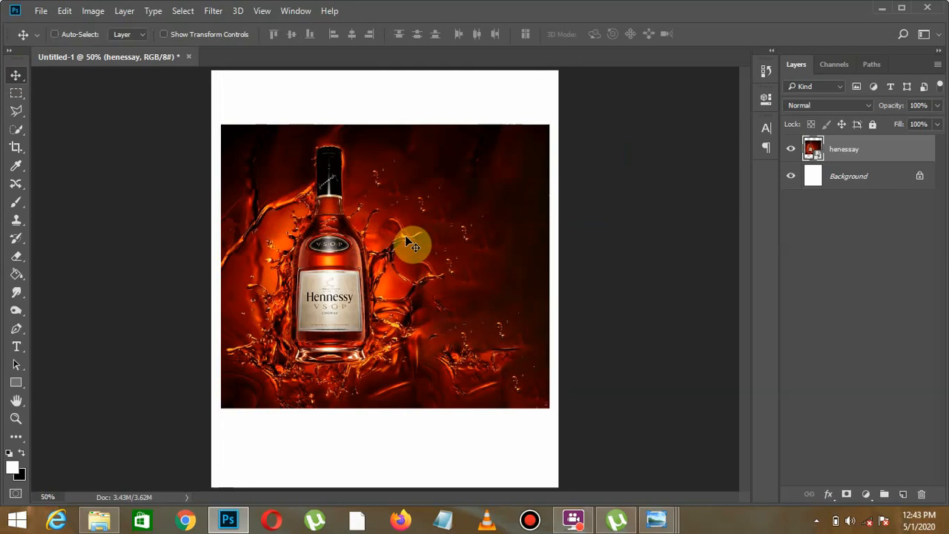
- Scale the henessay layer proportionally to 74.08% and commit the transform
{"action": "key", "text": "ctrl+t"}
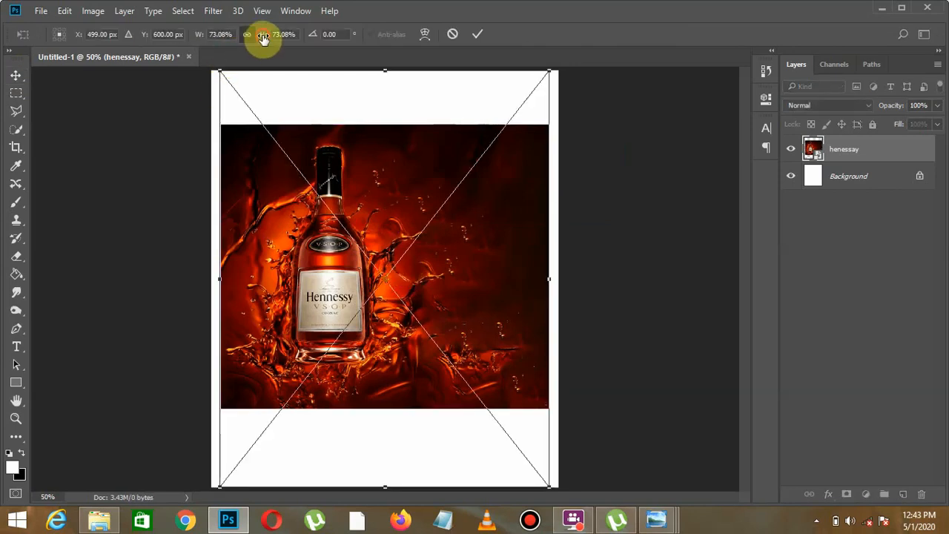
{"action": "mouse_move", "coordinate": [258, 38]}
{"action": "left_mouse_down"}
{"action": "mouse_move", "coordinate": [287, 37]}
{"action": "mouse_move", "coordinate": [264, 52]}
{"action": "left_mouse_up"}
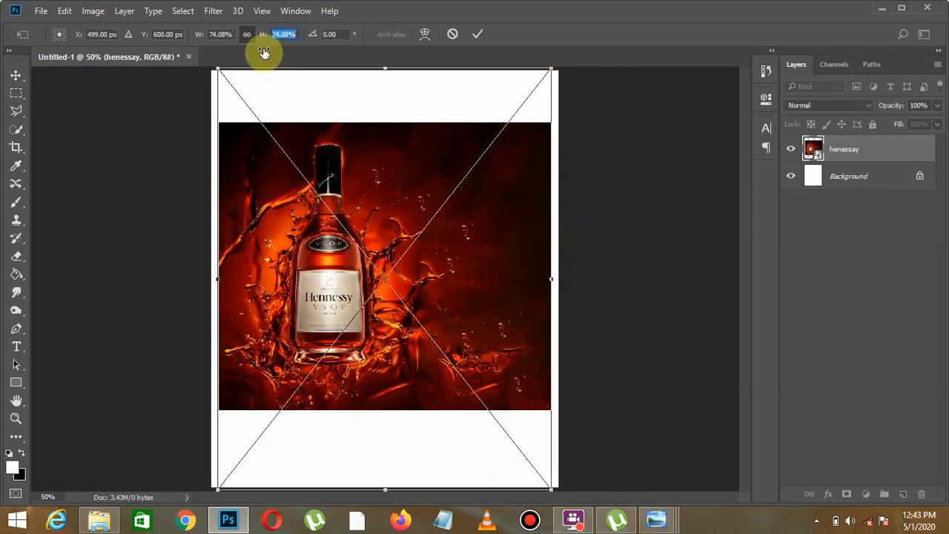
{"action": "left_click", "coordinate": [15, 74]}
{"action": "left_click", "coordinate": [404, 209]}
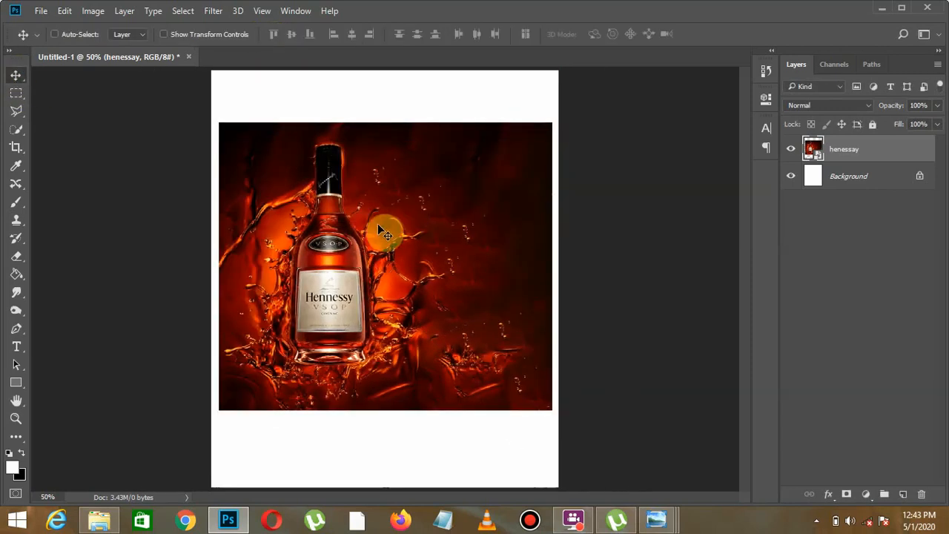
- Scale the henessay layer proportionally to 137.08%, move it to about X 539 px, Y 751 px to cover the canvas, and commit the transform
{"action": "key", "text": "ctrl+t"}
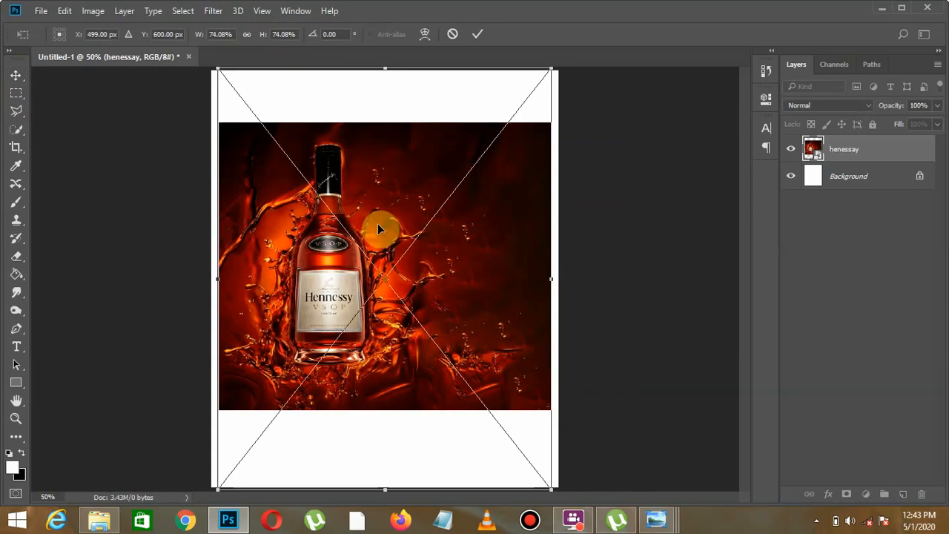
{"action": "left_click", "coordinate": [247, 34]}
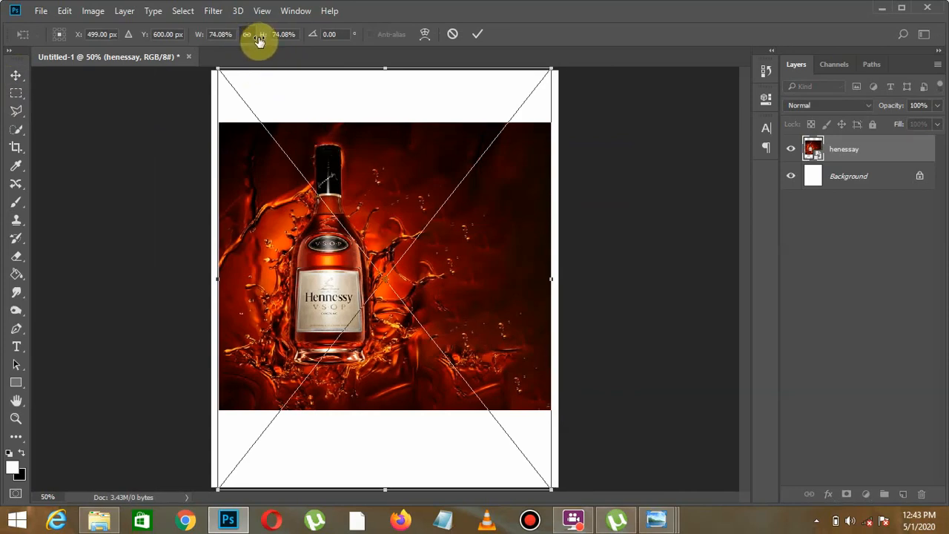
{"action": "left_click_drag", "start_coordinate": [261, 37], "coordinate": [285, 42]}
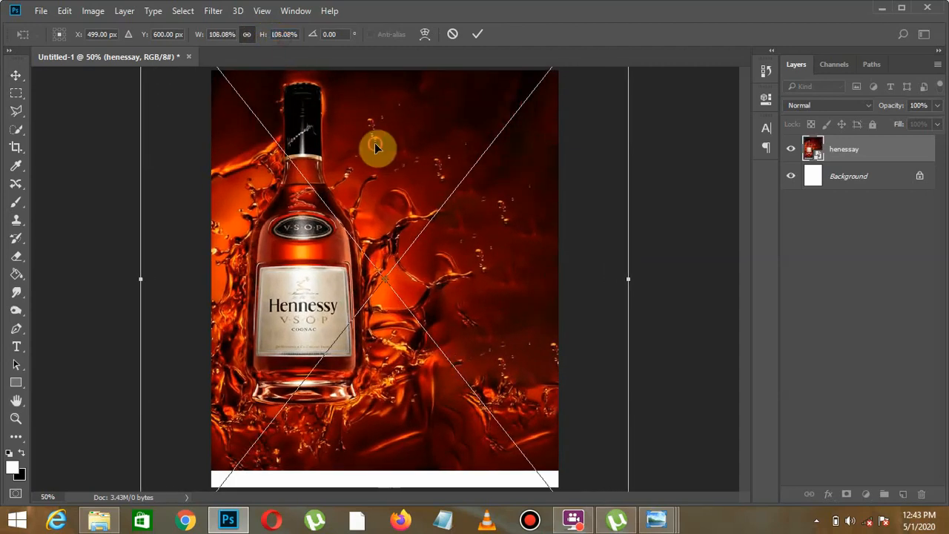
{"action": "left_click_drag", "start_coordinate": [377, 144], "coordinate": [383, 169]}
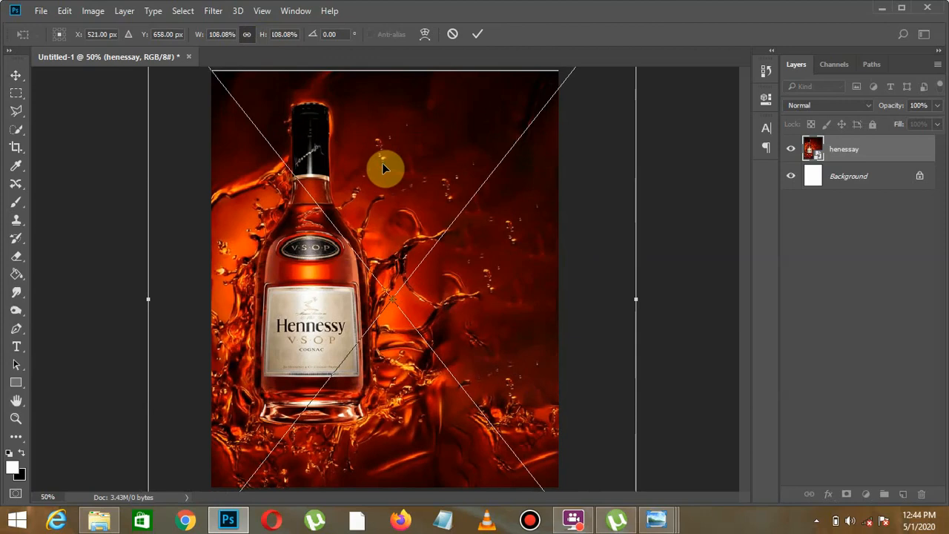
{"action": "key", "text": "ctrl+minus"}
{"action": "key", "text": "ctrl+plus"}
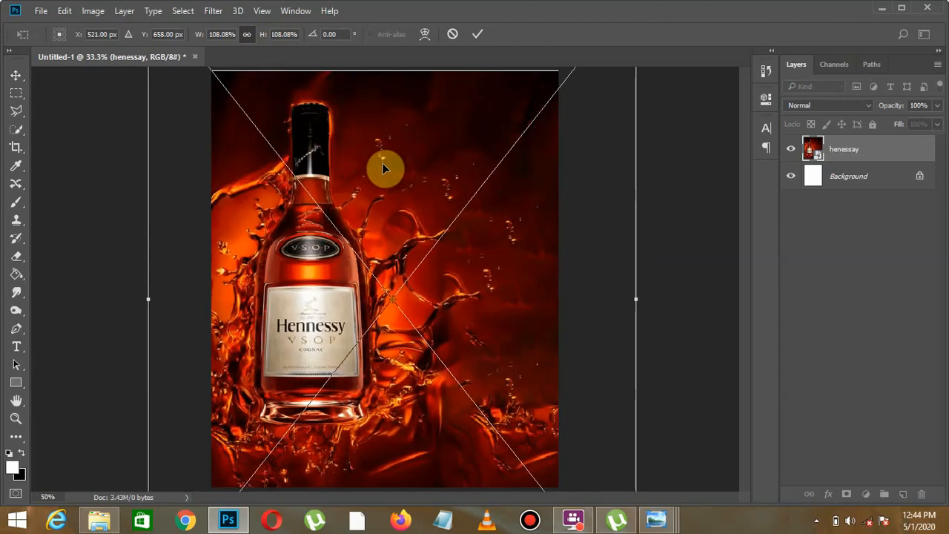
{"action": "key", "text": "ctrl+minus"}
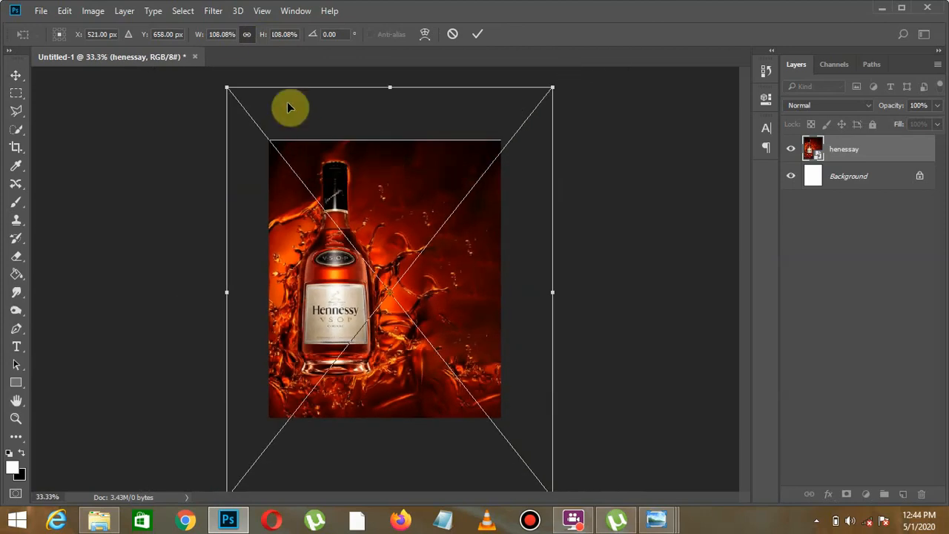
{"action": "left_click_drag", "start_coordinate": [255, 36], "coordinate": [281, 42]}
{"action": "left_click_drag", "start_coordinate": [420, 216], "coordinate": [423, 239]}
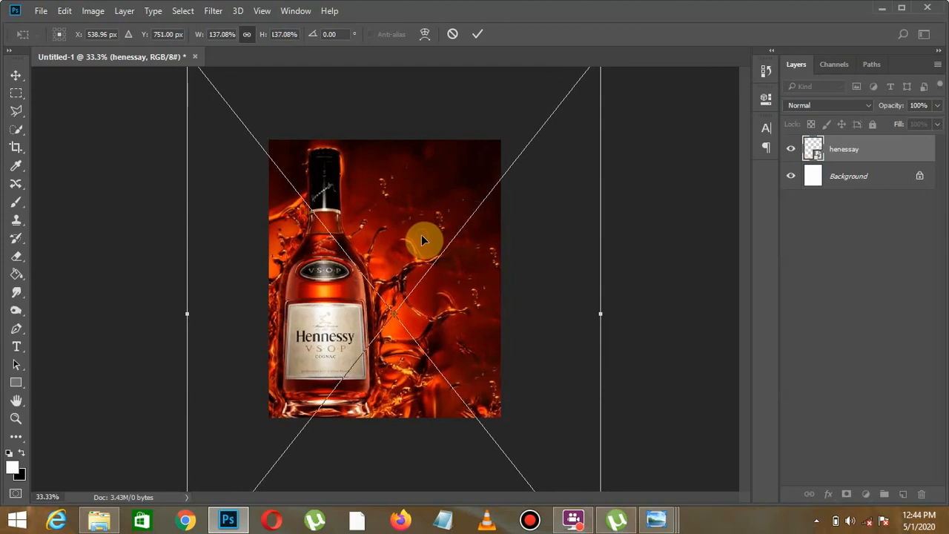
{"action": "left_click", "coordinate": [15, 77]}
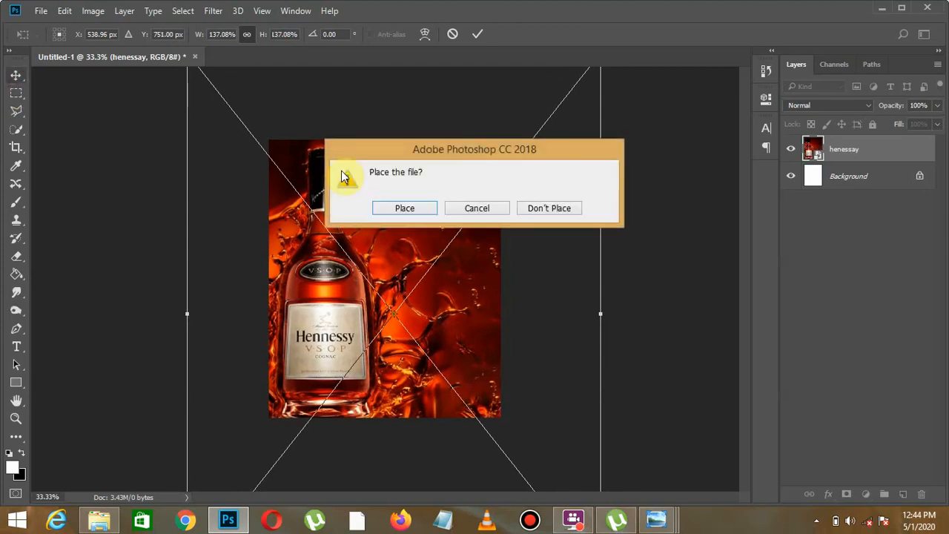
{"action": "left_click", "coordinate": [428, 207]}
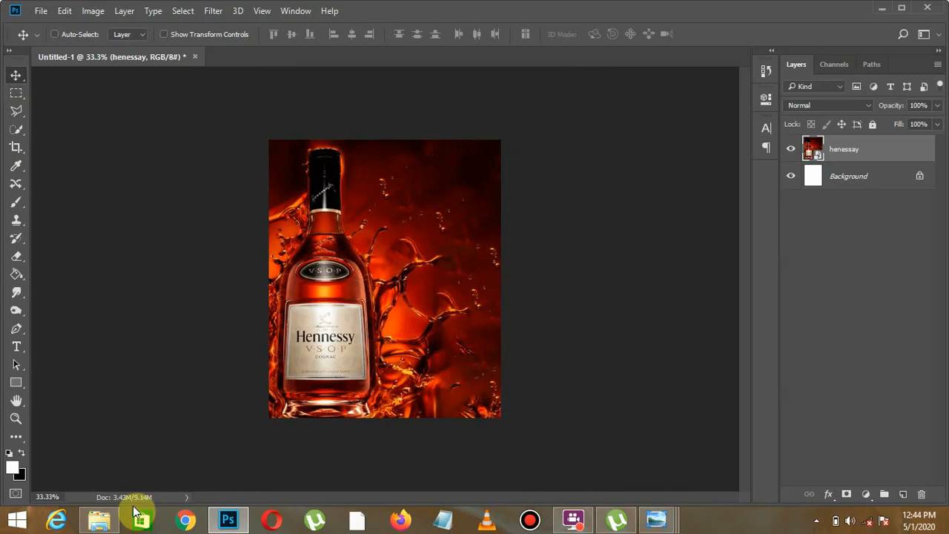
- Preview the olamide image in File Explorer and open it in Photoshop as a separate document
{"action": "left_click", "coordinate": [98, 519]}
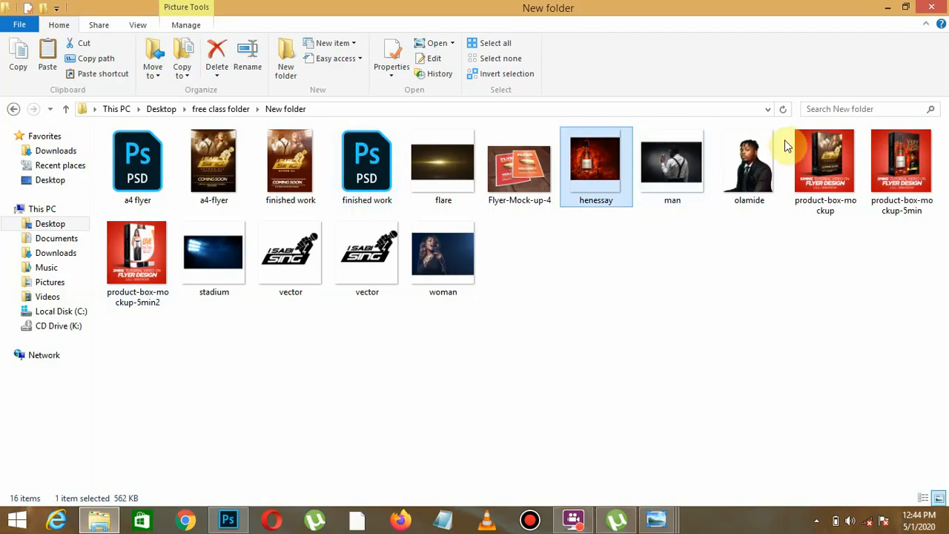
{"action": "left_click", "coordinate": [763, 153]}
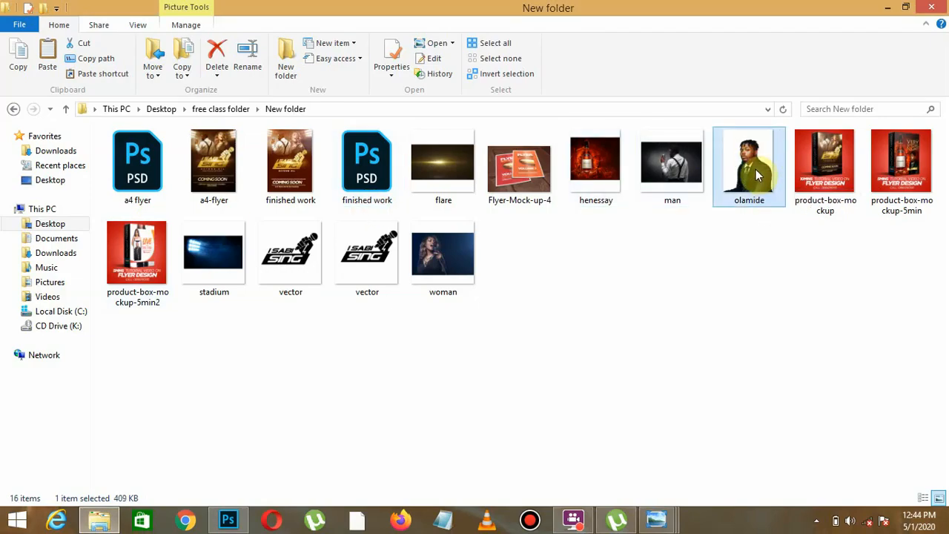
{"action": "double_click", "coordinate": [756, 169]}
{"action": "left_click", "coordinate": [886, 8]}
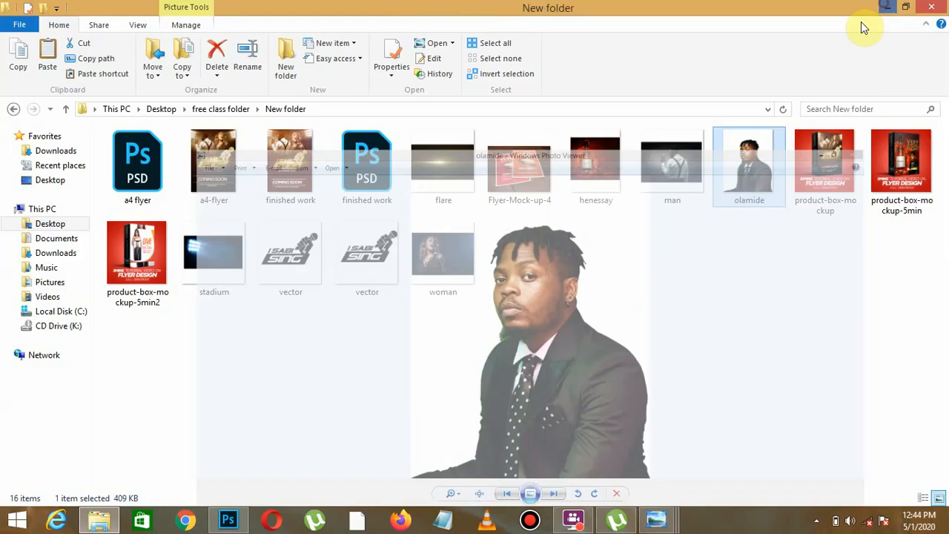
{"action": "left_click_drag", "start_coordinate": [758, 151], "coordinate": [298, 108]}
{"action": "left_click_drag", "start_coordinate": [249, 91], "coordinate": [223, 158]}
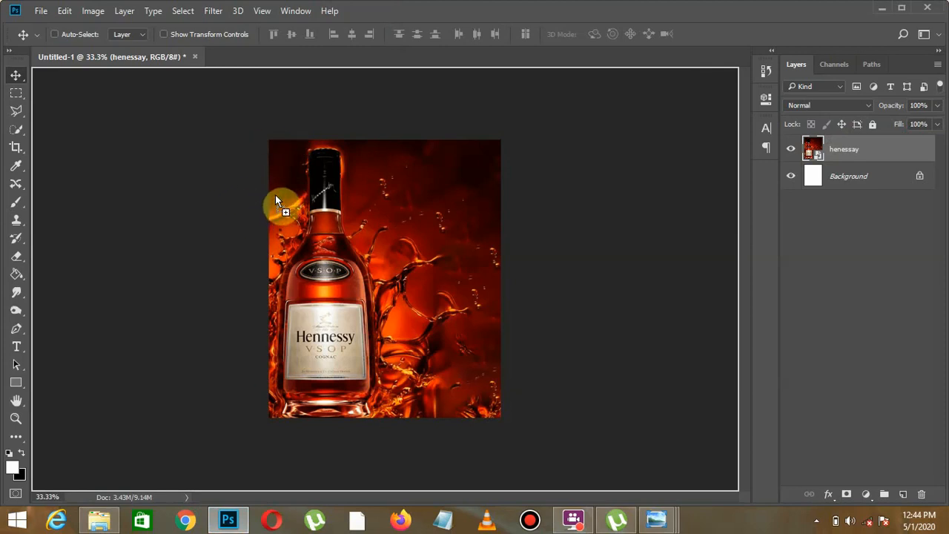
{"action": "left_click_drag", "start_coordinate": [275, 194], "coordinate": [250, 58]}
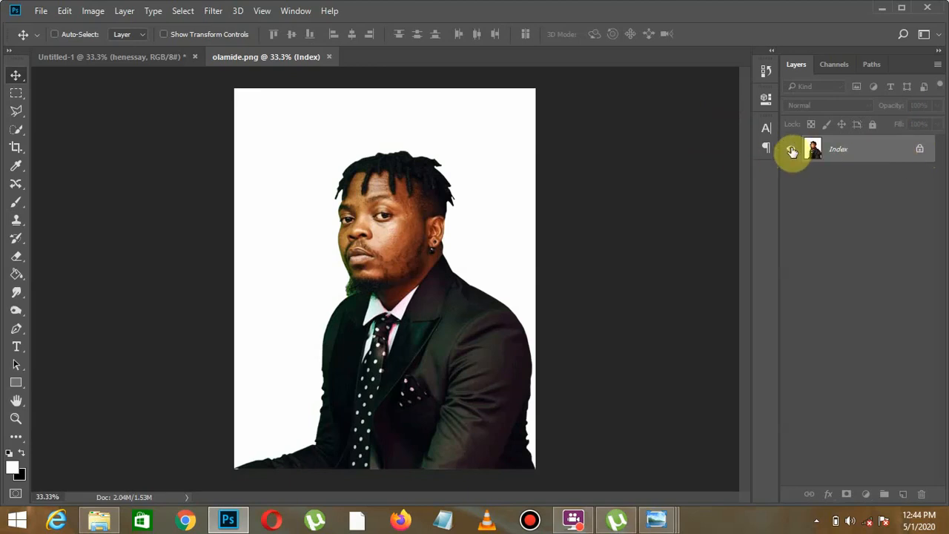
- Quick-export the locked Index layer of olamide.png as a PNG named Background into New folder
{"action": "key", "text": "ctrl"}
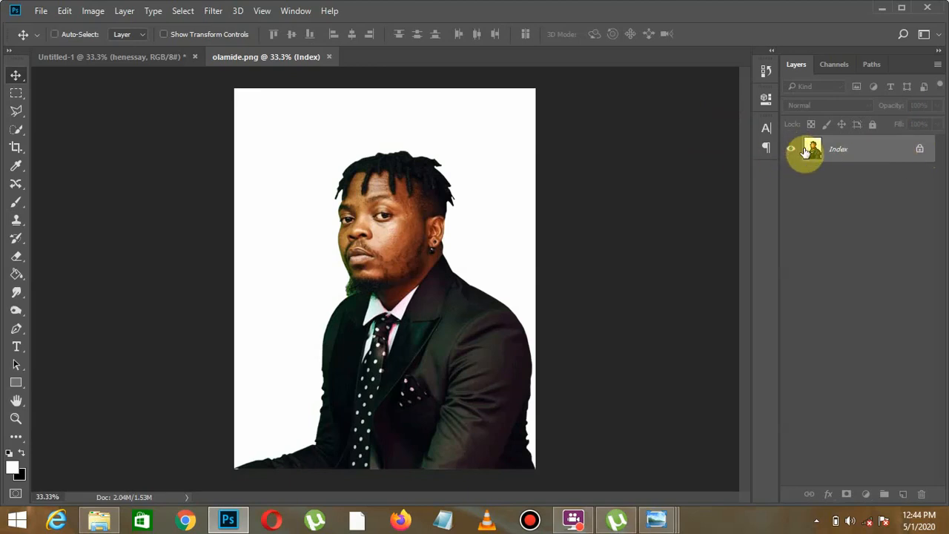
{"action": "right_click", "coordinate": [919, 151]}
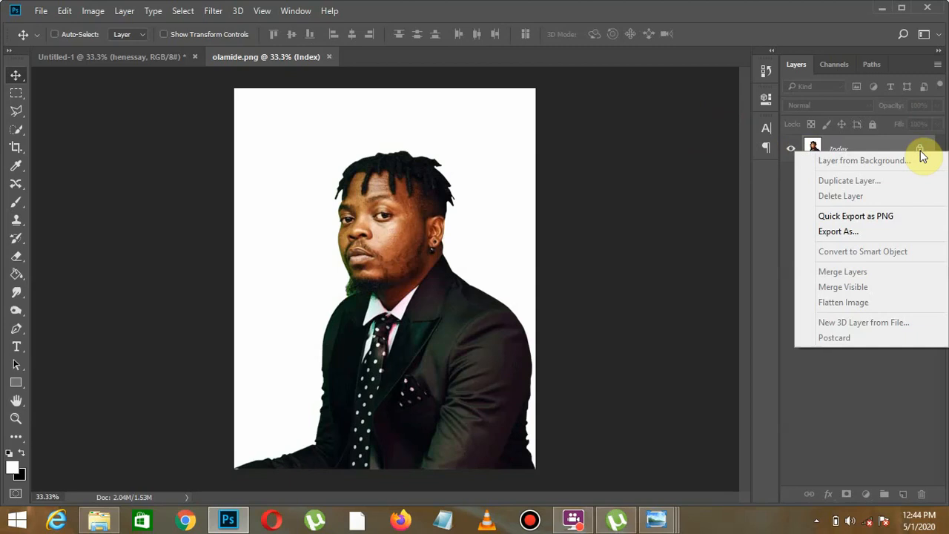
{"action": "left_click", "coordinate": [863, 216]}
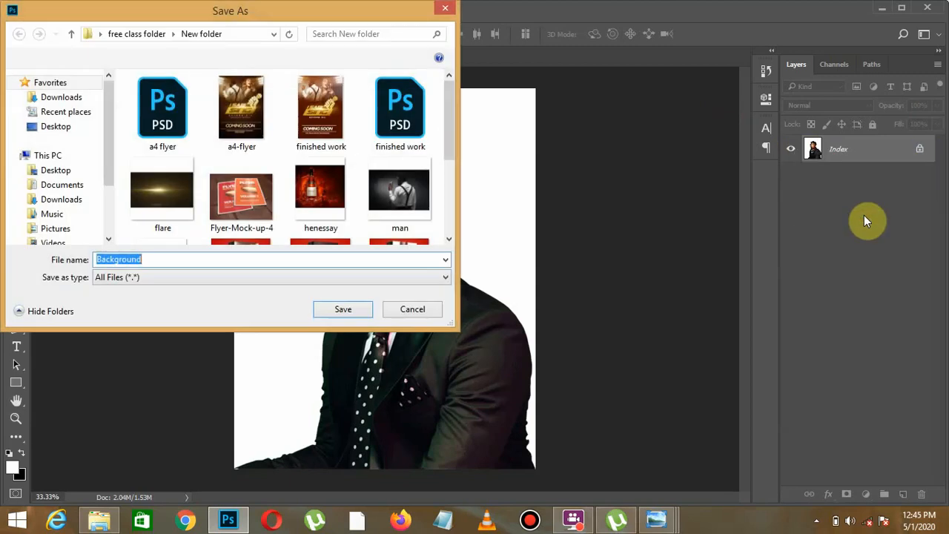
{"action": "left_click", "coordinate": [348, 309]}
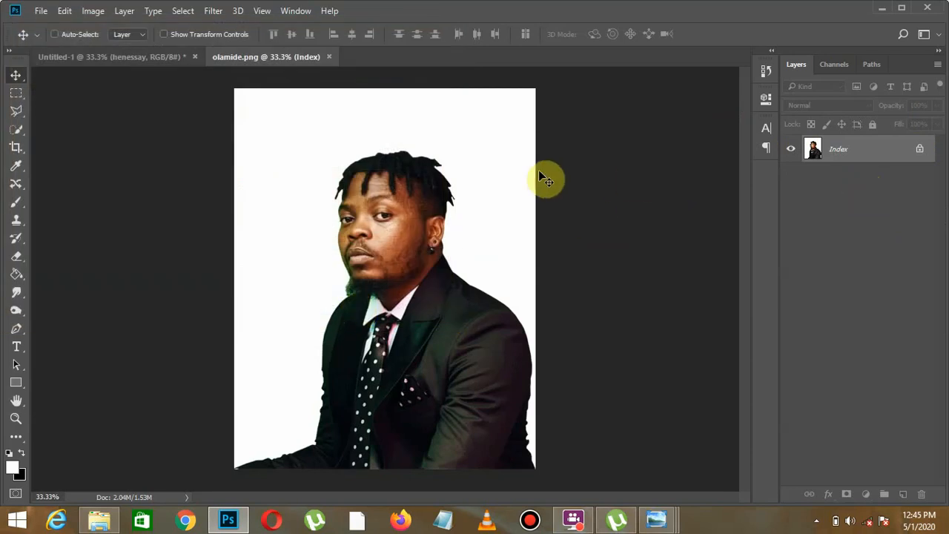
- Open the exported Background image from New folder as a separate Photoshop document and close the olamide.png document
{"action": "left_click", "coordinate": [116, 518]}
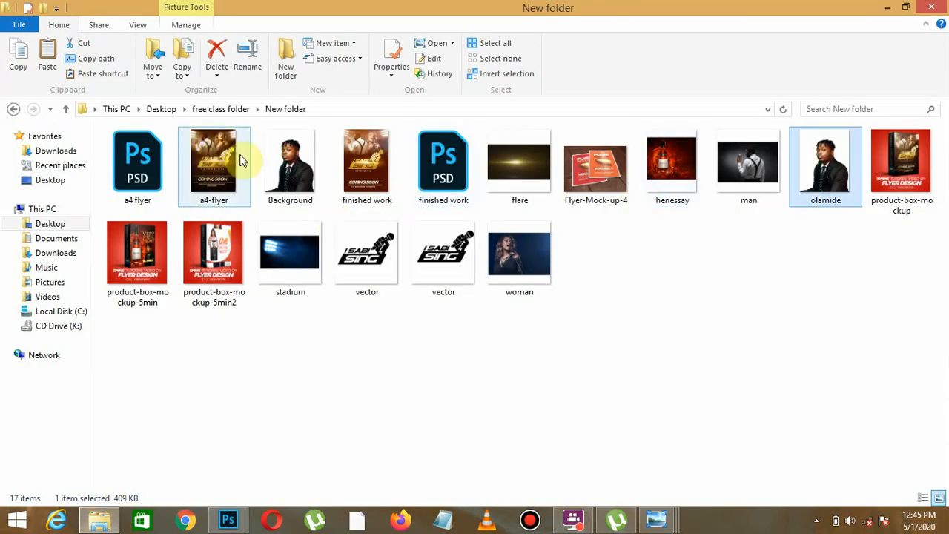
{"action": "left_click", "coordinate": [293, 160]}
{"action": "left_click_drag", "start_coordinate": [242, 340], "coordinate": [525, 59]}
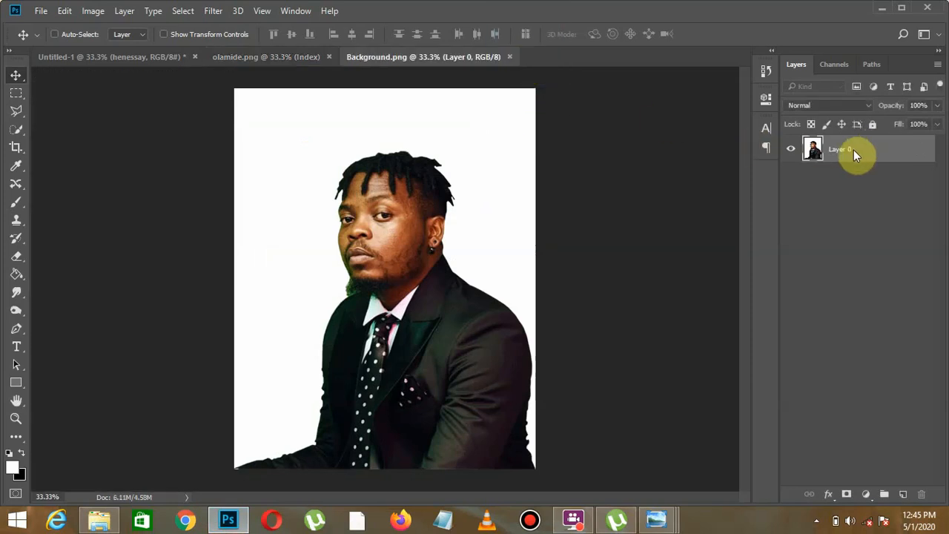
{"action": "left_click", "coordinate": [328, 57]}
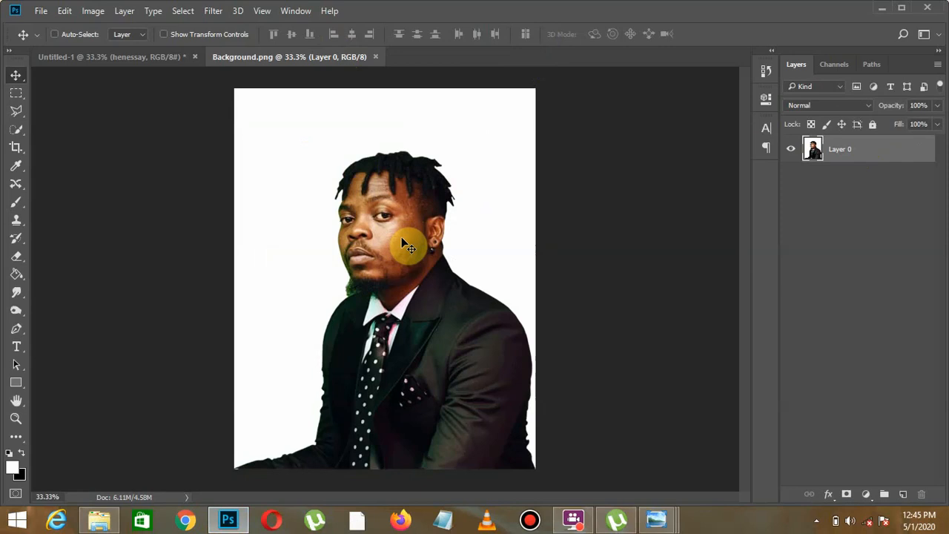
- Duplicate Layer 0 and set the Quick Selection tool's brush size to 344 px
{"action": "key", "text": "ctrl+j"}
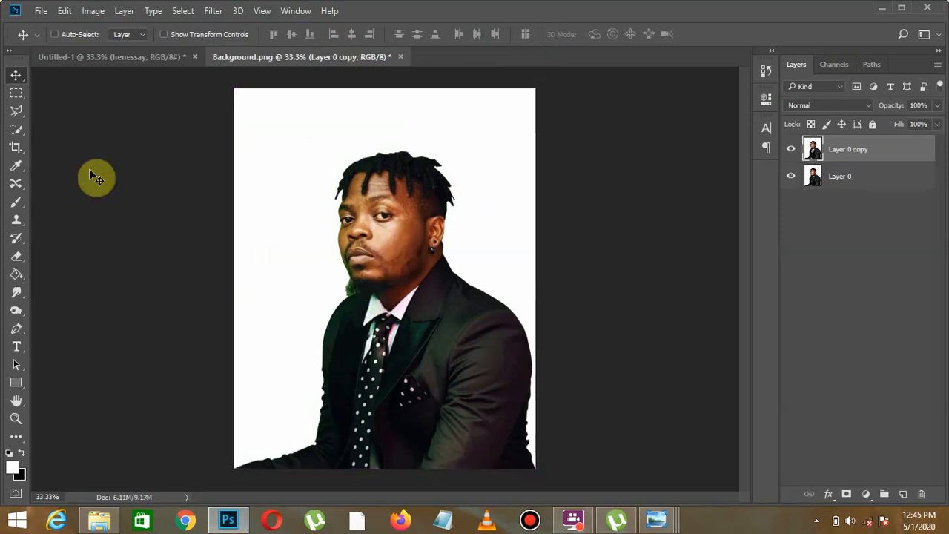
{"action": "left_click", "coordinate": [18, 133]}
{"action": "right_click", "coordinate": [19, 132]}
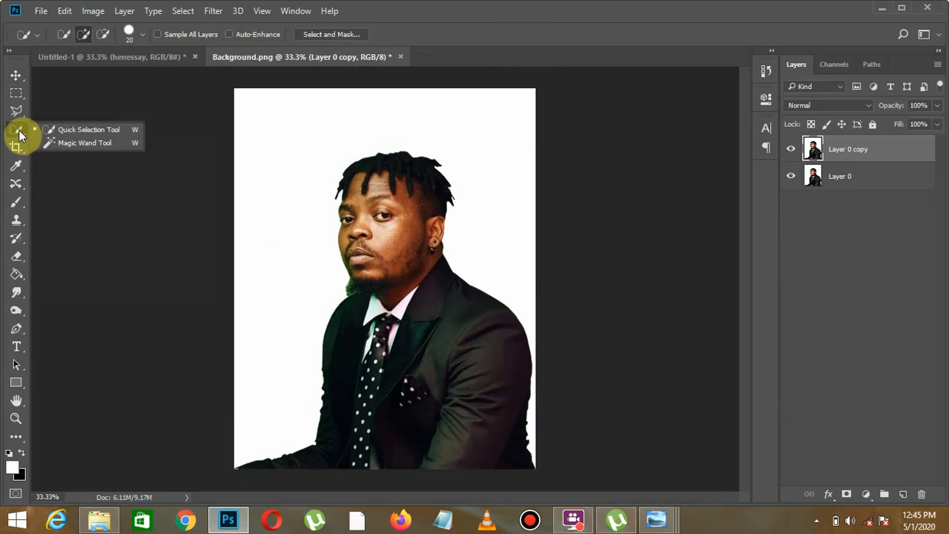
{"action": "left_click", "coordinate": [96, 129]}
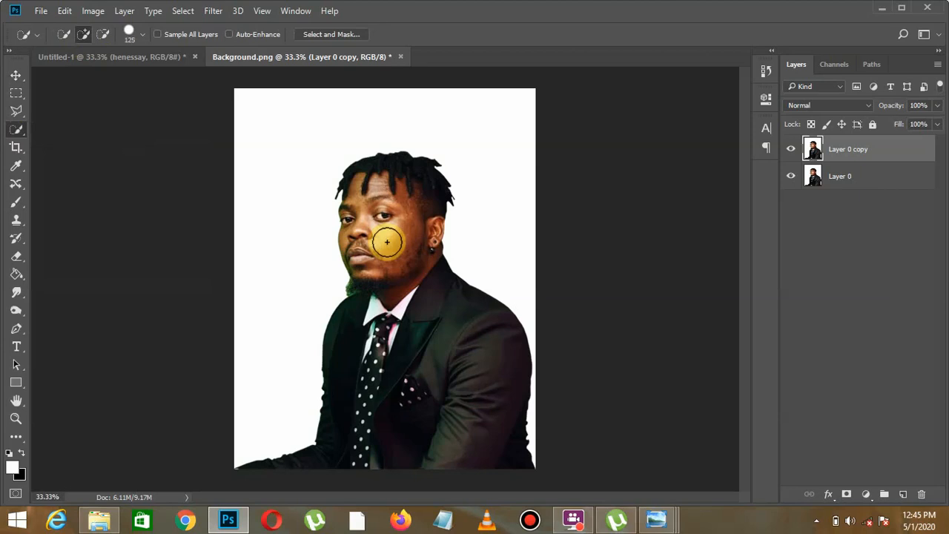
{"action": "right_click", "coordinate": [373, 217]}
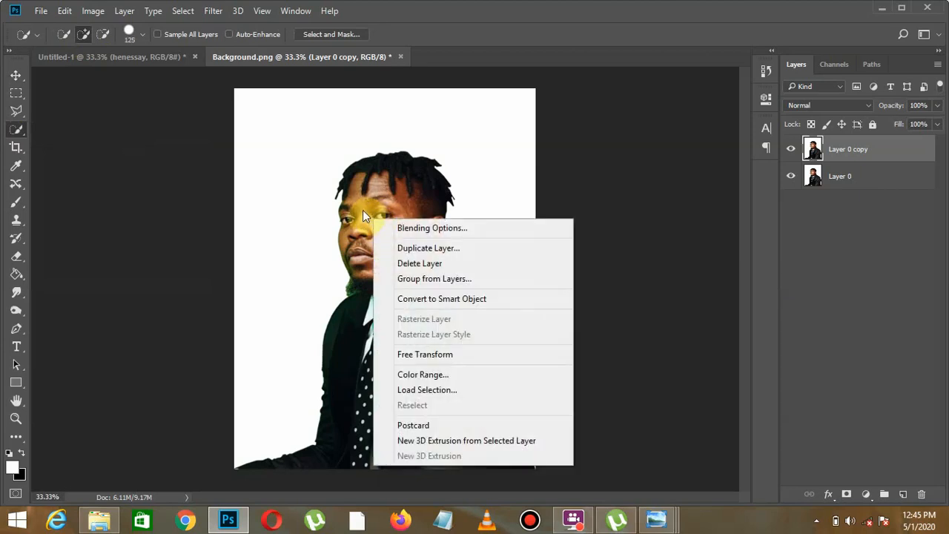
{"action": "left_click", "coordinate": [363, 210]}
{"action": "left_click", "coordinate": [143, 33]}
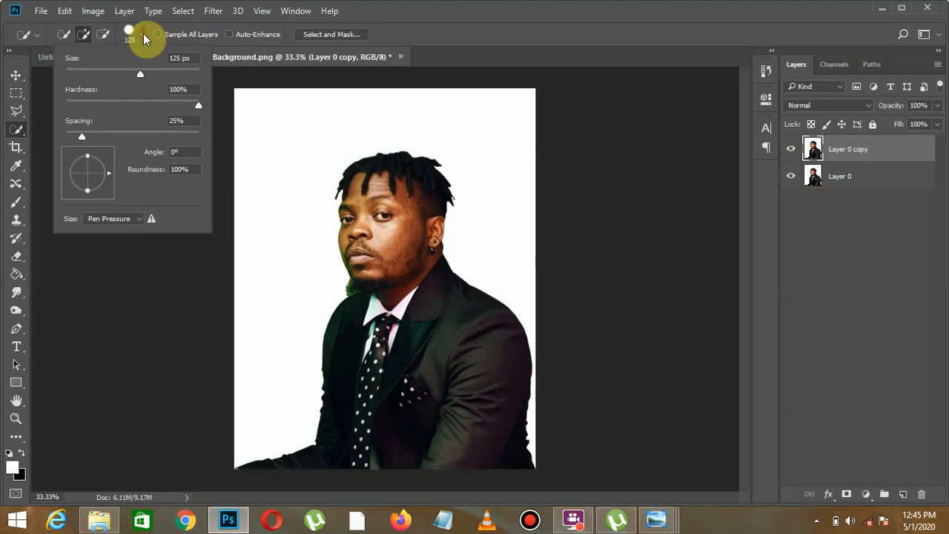
{"action": "left_click_drag", "start_coordinate": [146, 70], "coordinate": [154, 72]}
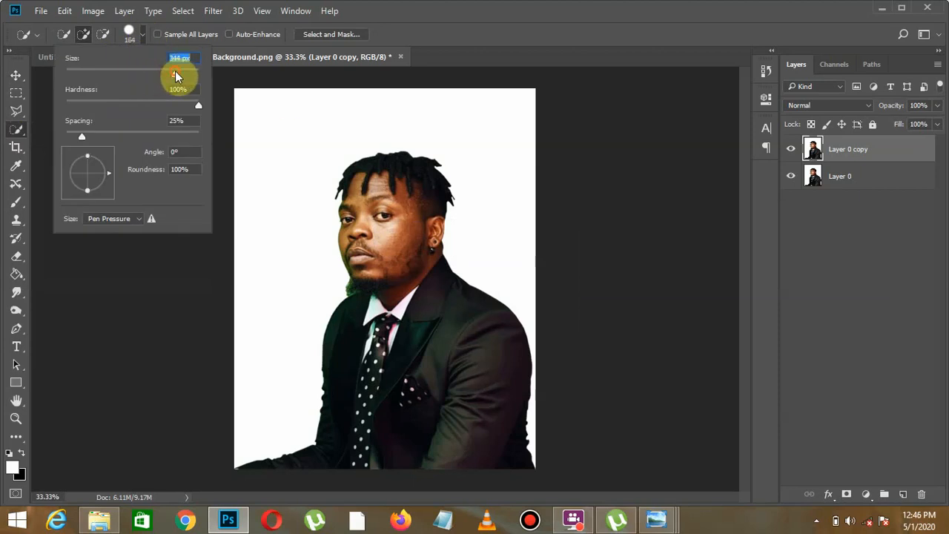
- Quick-select the man, copy him onto a new layer, and hide Layer 0 copy and Layer 0
{"action": "mouse_move", "coordinate": [385, 215]}
{"action": "left_mouse_down"}
{"action": "mouse_move", "coordinate": [357, 180]}
{"action": "mouse_move", "coordinate": [393, 189]}
{"action": "mouse_move", "coordinate": [397, 201]}
{"action": "mouse_move", "coordinate": [416, 373]}
{"action": "mouse_move", "coordinate": [419, 339]}
{"action": "mouse_move", "coordinate": [416, 369]}
{"action": "mouse_move", "coordinate": [395, 269]}
{"action": "mouse_move", "coordinate": [419, 344]}
{"action": "left_mouse_up"}
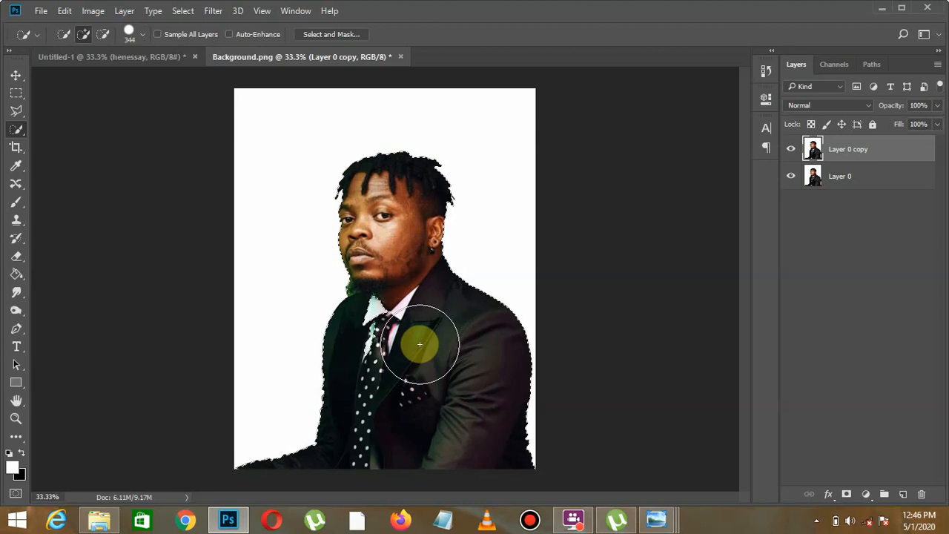
{"action": "key", "text": "ctrl+j"}
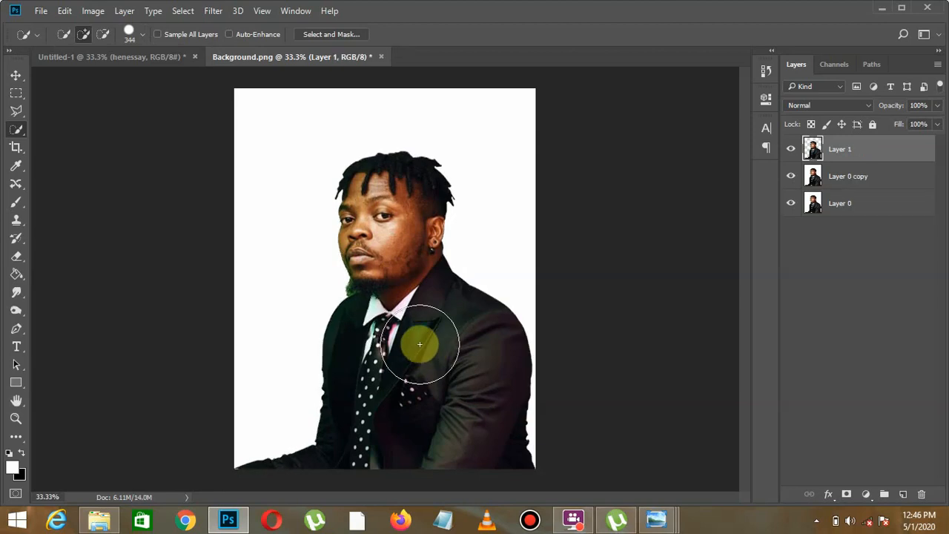
{"action": "left_click", "coordinate": [791, 178]}
{"action": "left_click", "coordinate": [790, 203]}
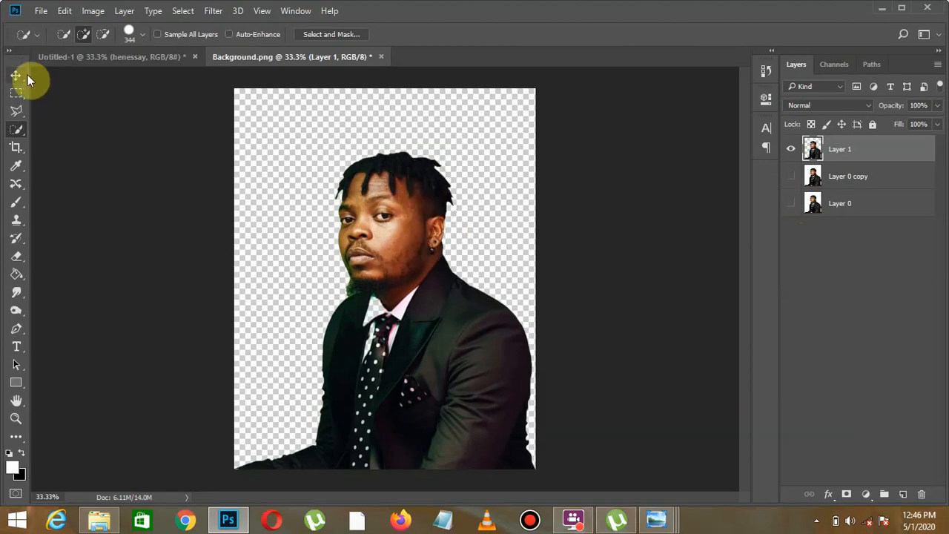
- Copy the cutout on Layer 1 into the Untitled-1 flyer by floating the Background.png window, and dock that window again
{"action": "left_click", "coordinate": [16, 76]}
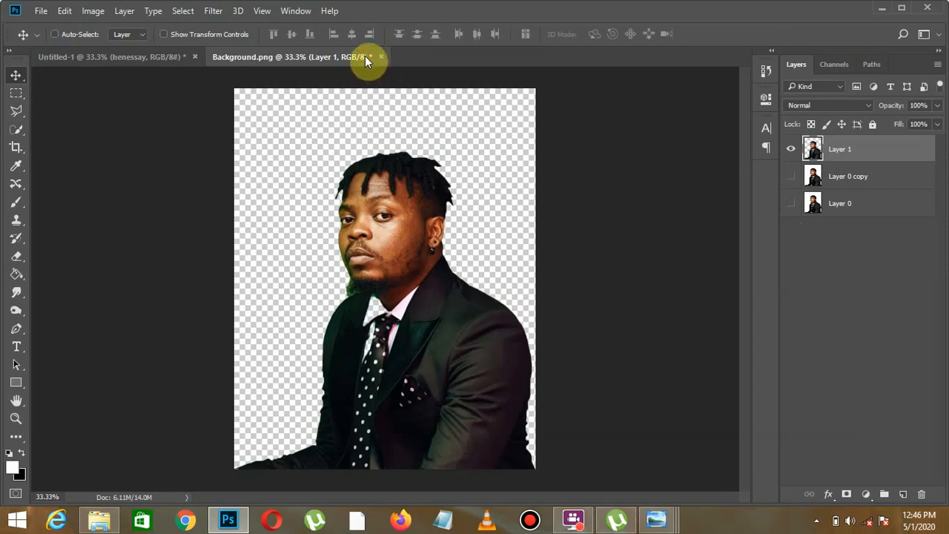
{"action": "left_click_drag", "start_coordinate": [364, 56], "coordinate": [590, 224]}
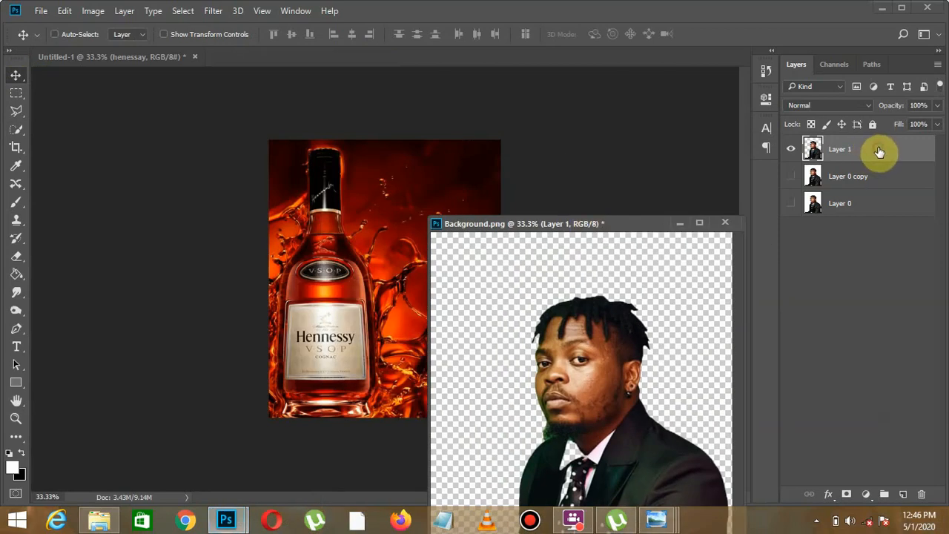
{"action": "left_click_drag", "start_coordinate": [880, 151], "coordinate": [413, 186]}
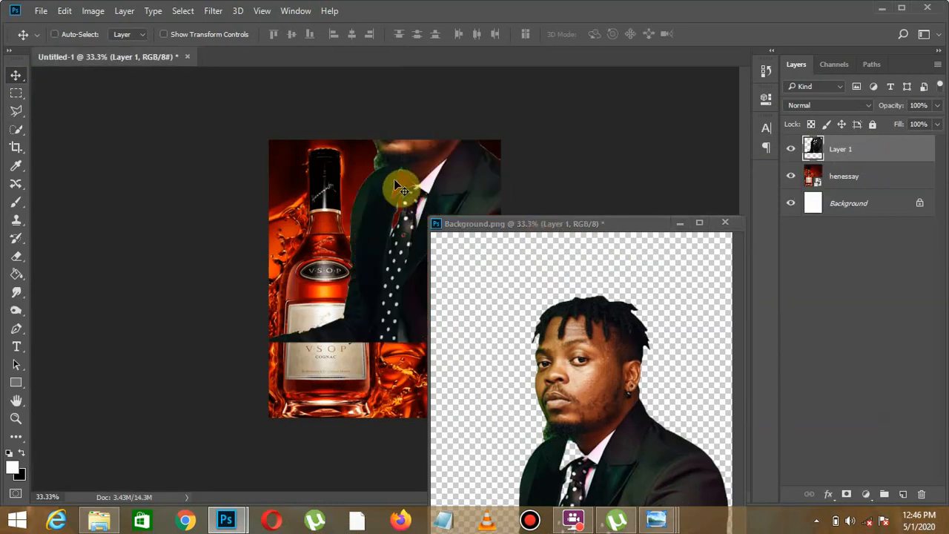
{"action": "left_click_drag", "start_coordinate": [478, 215], "coordinate": [308, 59]}
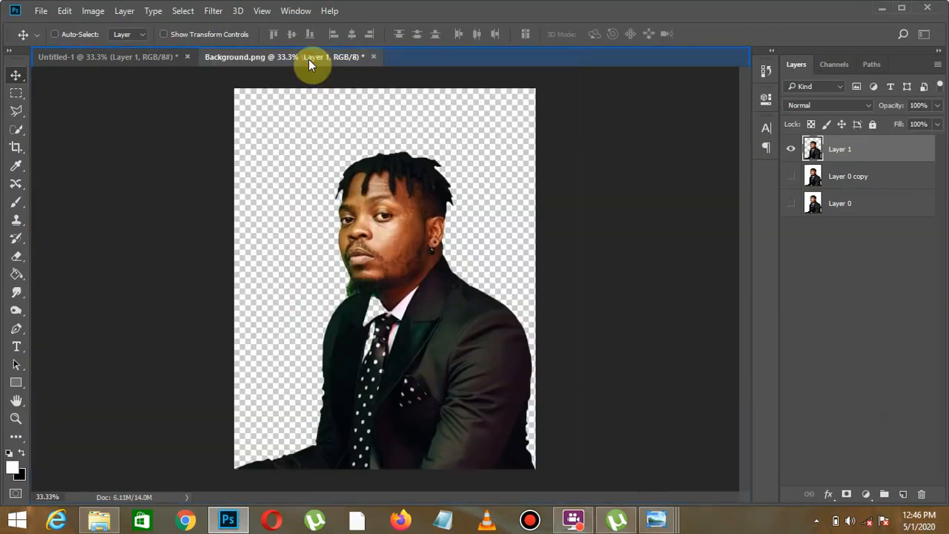
- Hide Layer 1, show Layer 0 copy, quick-select the man again and copy him from Layer 0 copy onto a new layer
{"action": "left_click", "coordinate": [790, 152]}
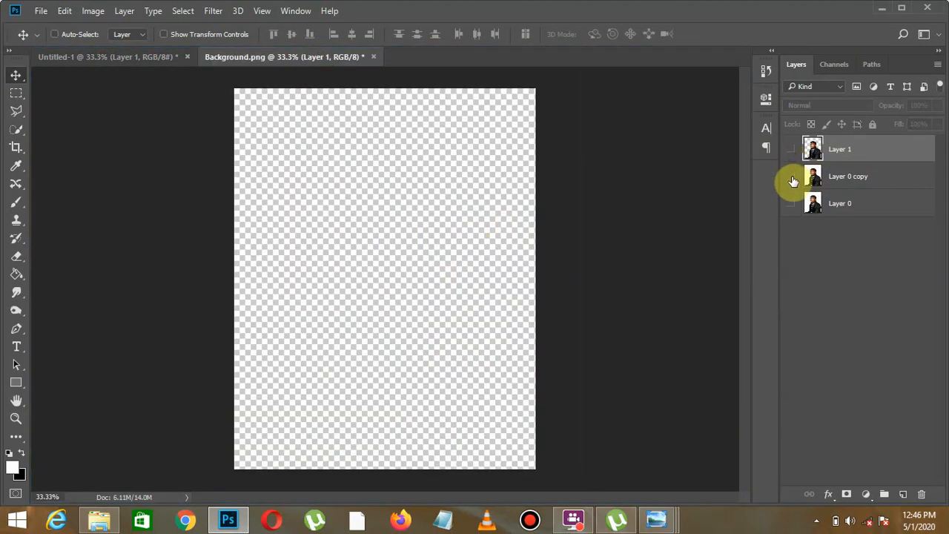
{"action": "left_click", "coordinate": [791, 178]}
{"action": "left_click", "coordinate": [16, 130]}
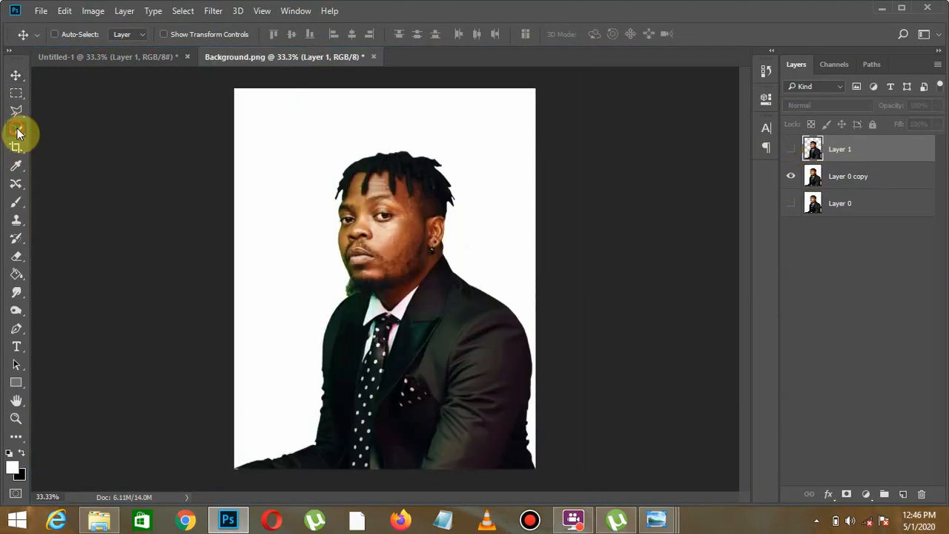
{"action": "mouse_move", "coordinate": [339, 243]}
{"action": "left_mouse_down"}
{"action": "mouse_move", "coordinate": [391, 186]}
{"action": "mouse_move", "coordinate": [389, 263]}
{"action": "mouse_move", "coordinate": [404, 339]}
{"action": "mouse_move", "coordinate": [376, 349]}
{"action": "mouse_move", "coordinate": [399, 342]}
{"action": "left_mouse_up"}
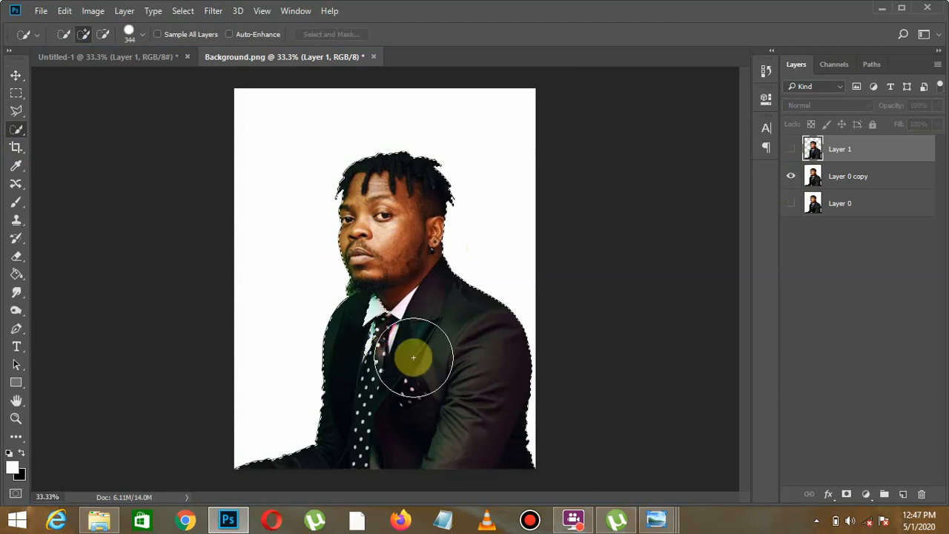
{"action": "left_click", "coordinate": [849, 185]}
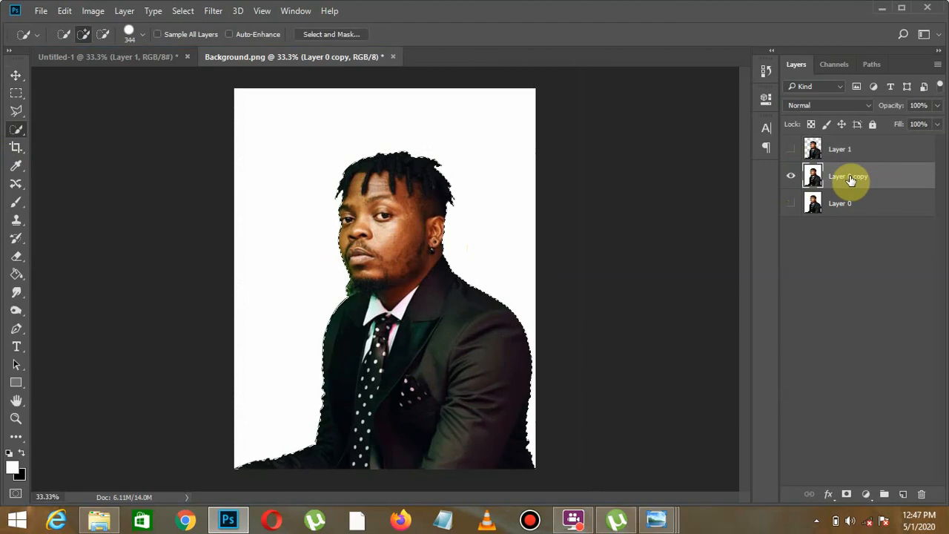
{"action": "key", "text": "ctrl+j"}
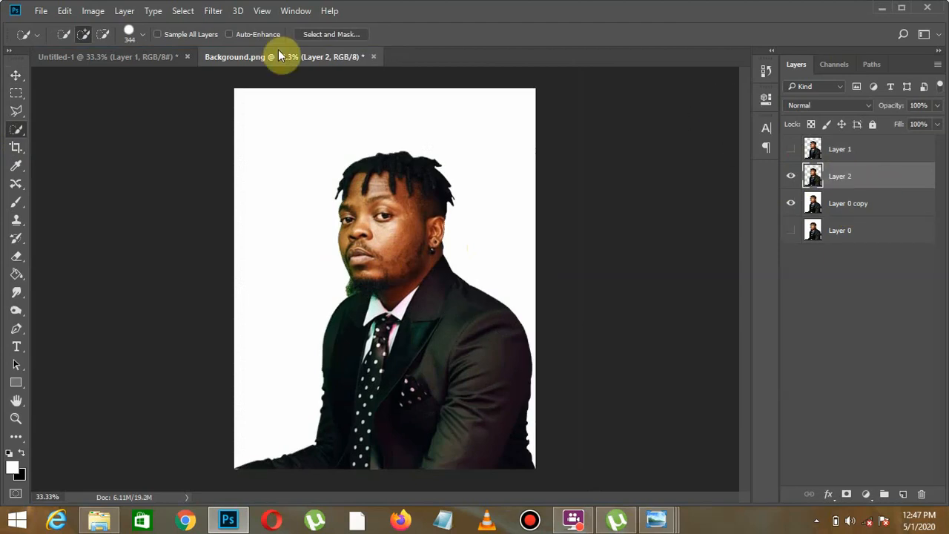
- Float the Background.png document, copy its Layer 2 cutout into the Untitled-1 flyer, and dock the document again
{"action": "left_click_drag", "start_coordinate": [278, 53], "coordinate": [551, 300]}
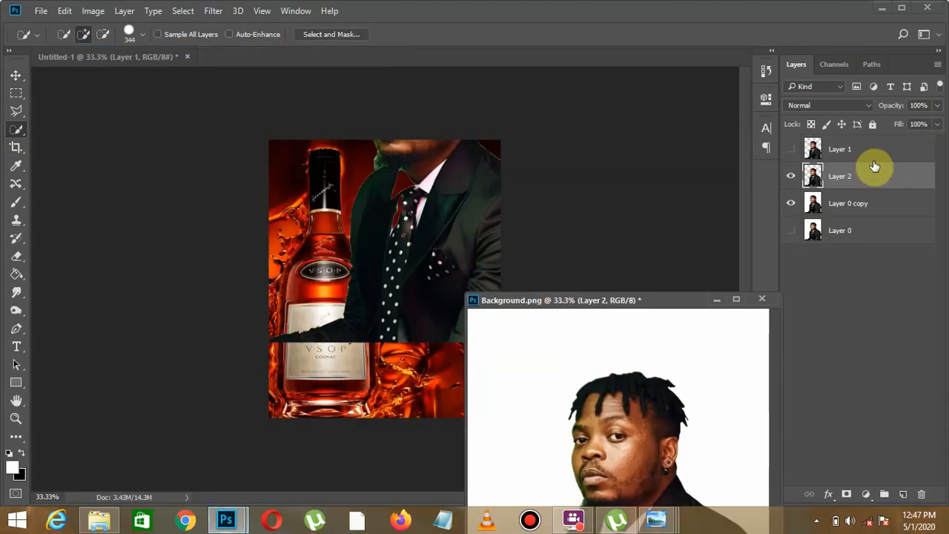
{"action": "left_click_drag", "start_coordinate": [872, 172], "coordinate": [382, 186]}
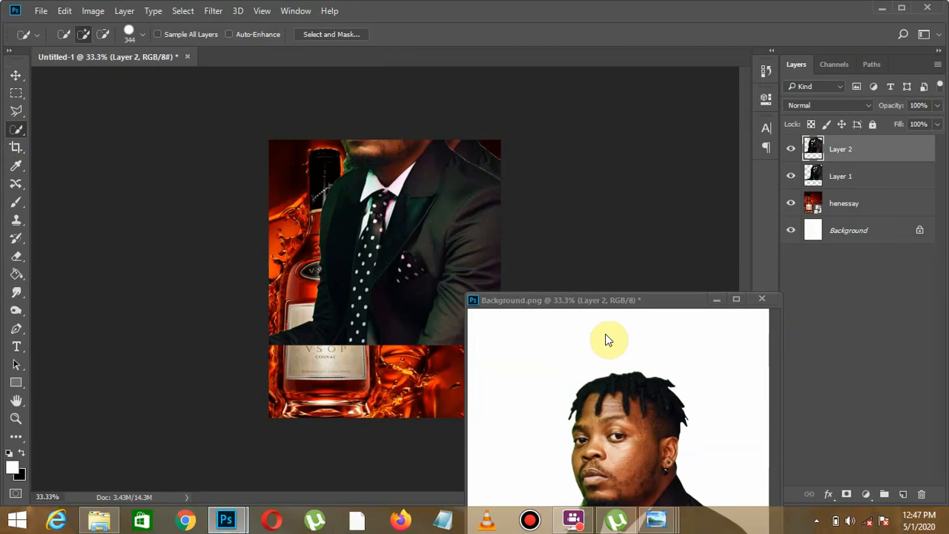
{"action": "left_click_drag", "start_coordinate": [631, 299], "coordinate": [422, 48]}
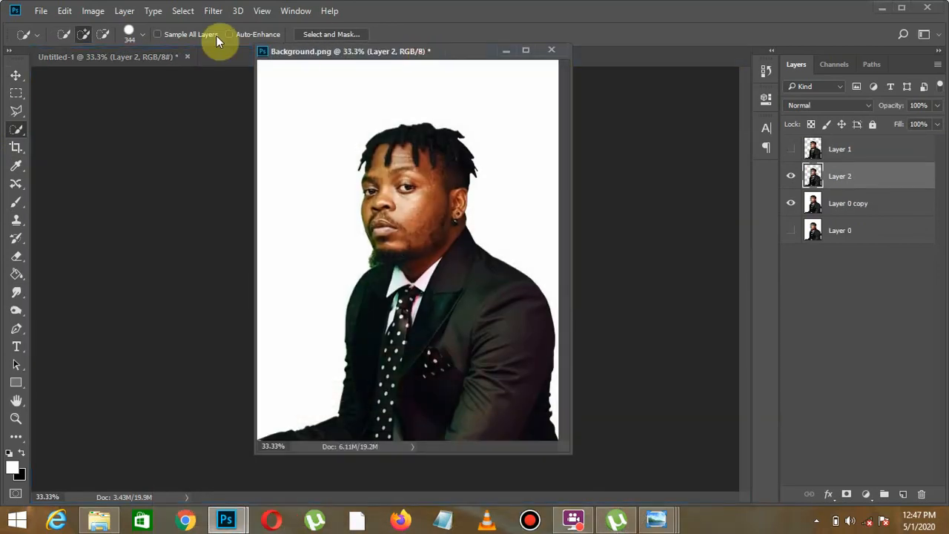
{"action": "left_click_drag", "start_coordinate": [344, 45], "coordinate": [347, 52]}
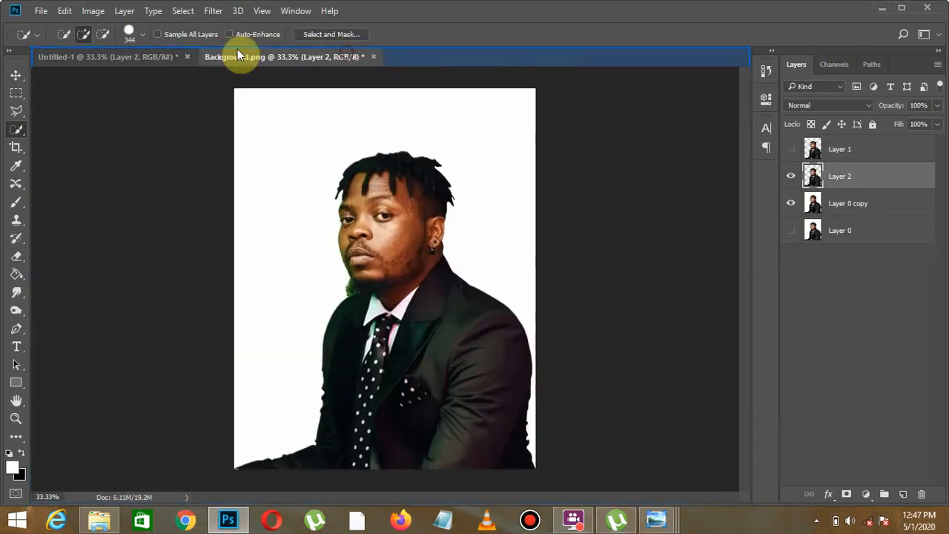
- Delete the earlier cutout, Layer 1, from the Untitled-1 flyer
{"action": "left_click", "coordinate": [149, 56]}
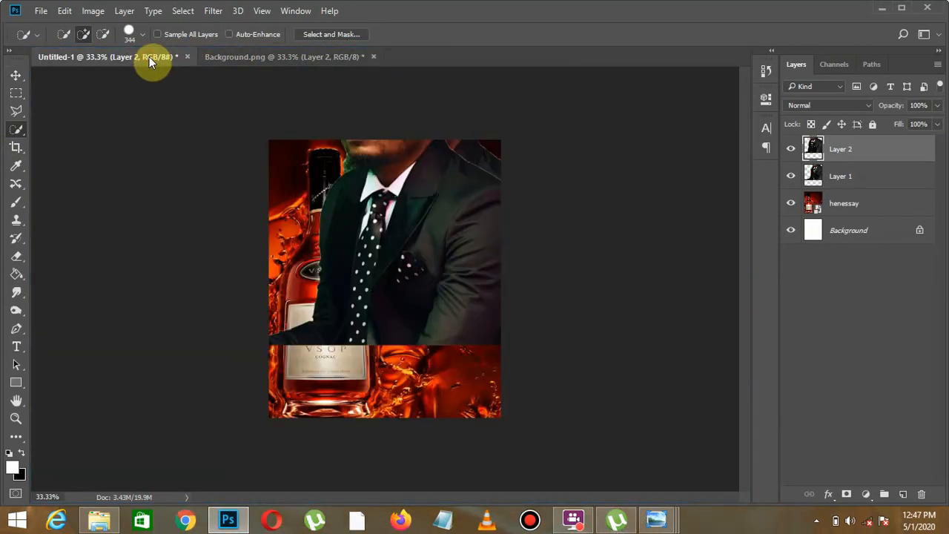
{"action": "left_click", "coordinate": [847, 175]}
{"action": "key", "text": "Delete"}
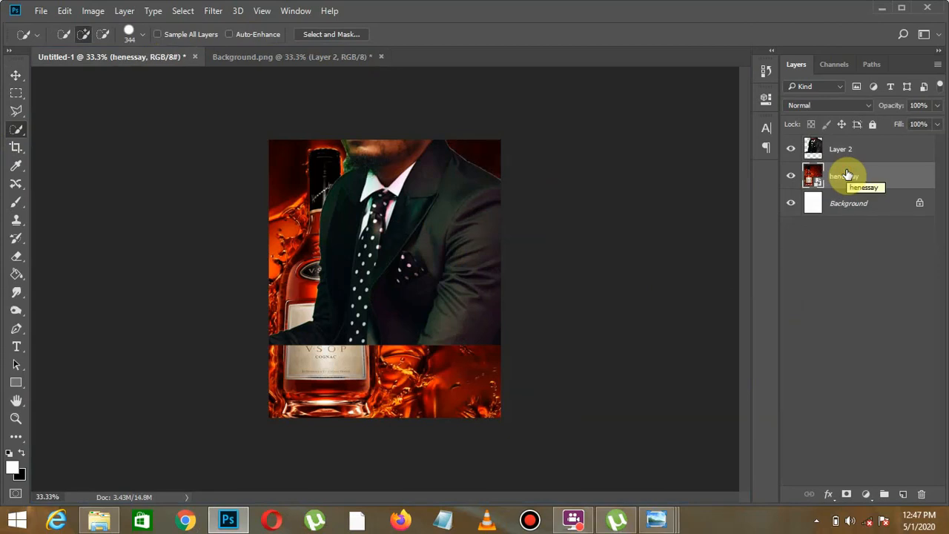
- Move Layer 2 down, free-transform it proportionally to 76%, and position it at X 542.50 px, Y 685.00 px
{"action": "left_click", "coordinate": [839, 147]}
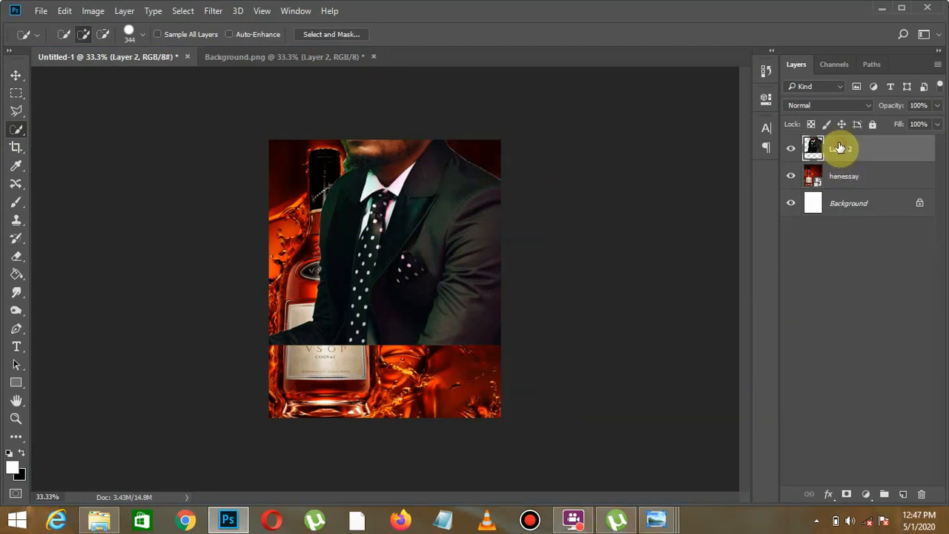
{"action": "left_click", "coordinate": [16, 75]}
{"action": "left_click_drag", "start_coordinate": [441, 184], "coordinate": [439, 268]}
{"action": "key", "text": "ctrl"}
{"action": "key", "text": "ctrl+t"}
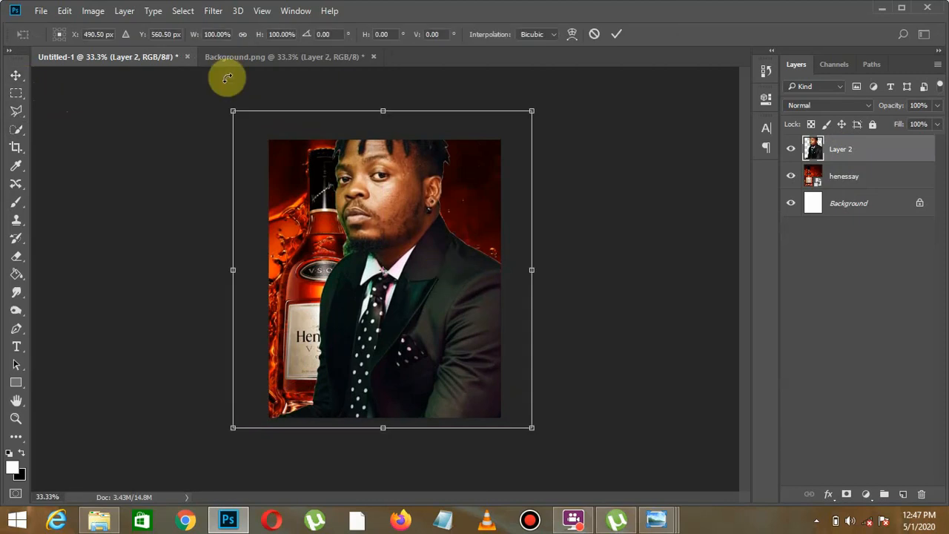
{"action": "left_click_drag", "start_coordinate": [261, 37], "coordinate": [247, 42]}
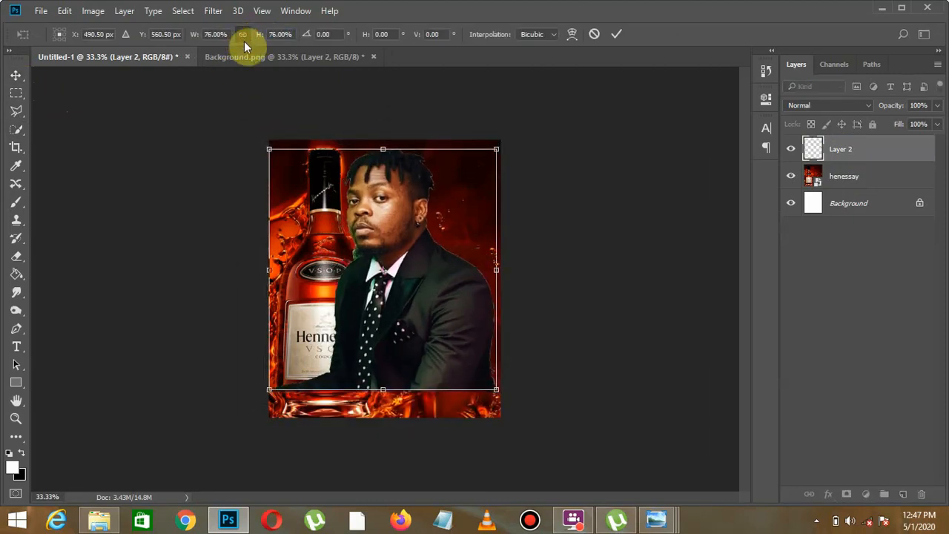
{"action": "left_click_drag", "start_coordinate": [397, 240], "coordinate": [405, 272]}
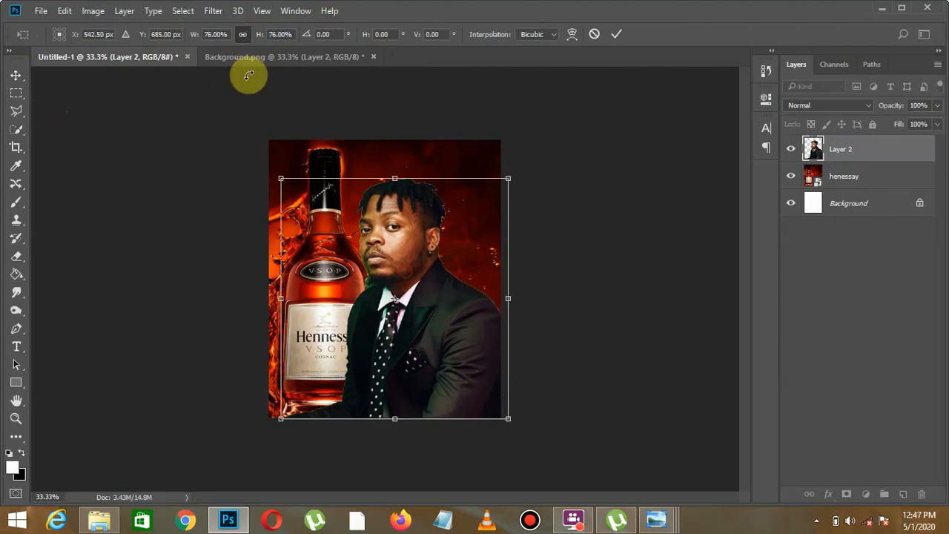
- Reduce Layer 2 proportionally to 55%, move it beside the bottle to about X 699 px, Y 853 px, apply the transform and fine-tune its position
{"action": "left_click_drag", "start_coordinate": [257, 39], "coordinate": [250, 42]}
{"action": "left_click_drag", "start_coordinate": [429, 332], "coordinate": [462, 353]}
{"action": "left_click_drag", "start_coordinate": [258, 33], "coordinate": [255, 35]}
{"action": "left_click_drag", "start_coordinate": [460, 324], "coordinate": [489, 360]}
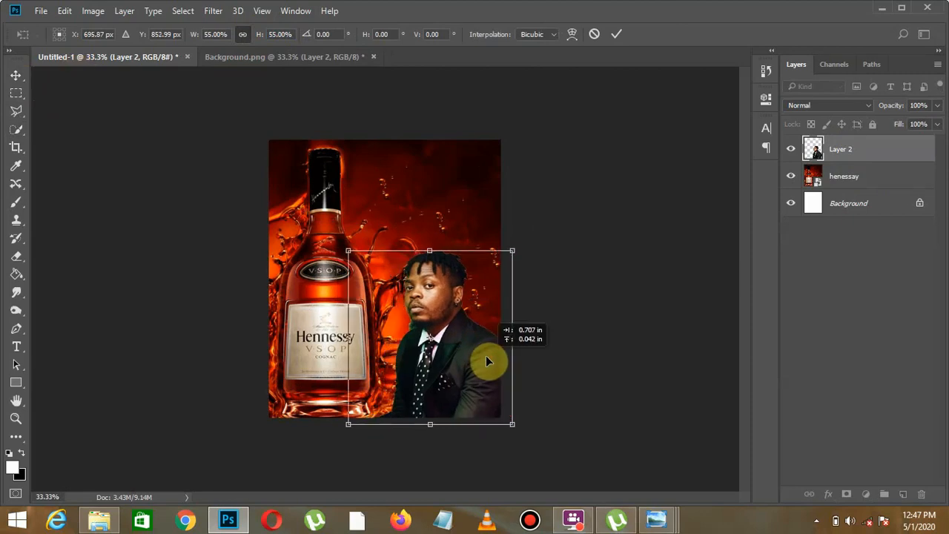
{"action": "left_click", "coordinate": [16, 76]}
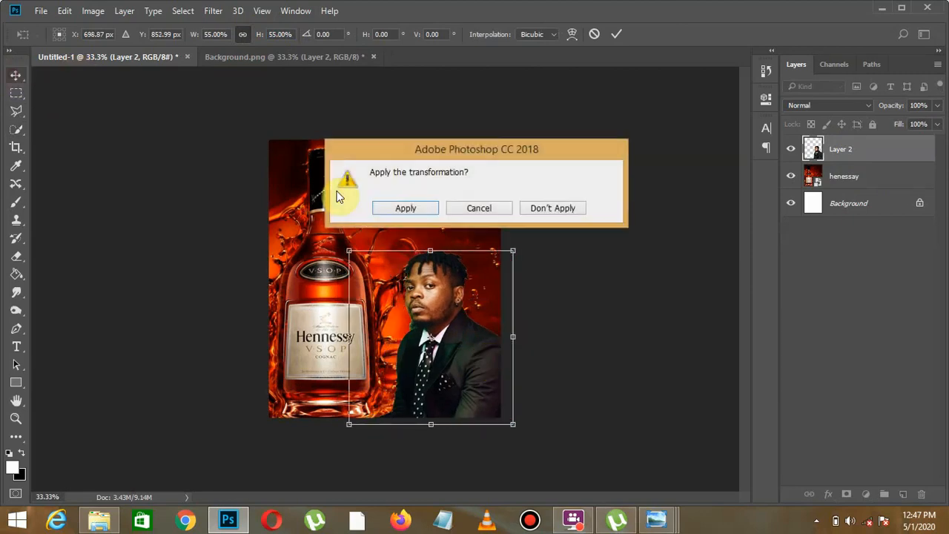
{"action": "left_click", "coordinate": [397, 211]}
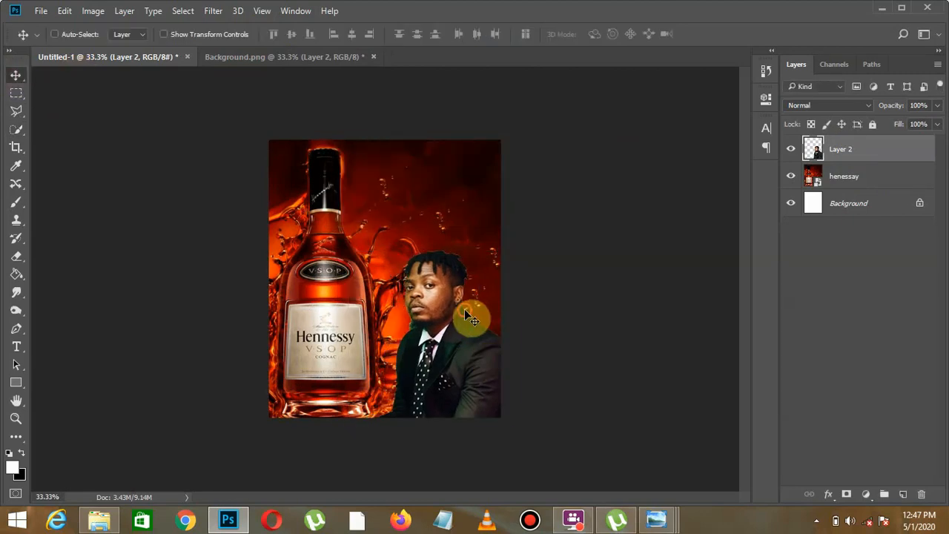
{"action": "left_click_drag", "start_coordinate": [468, 305], "coordinate": [470, 312]}
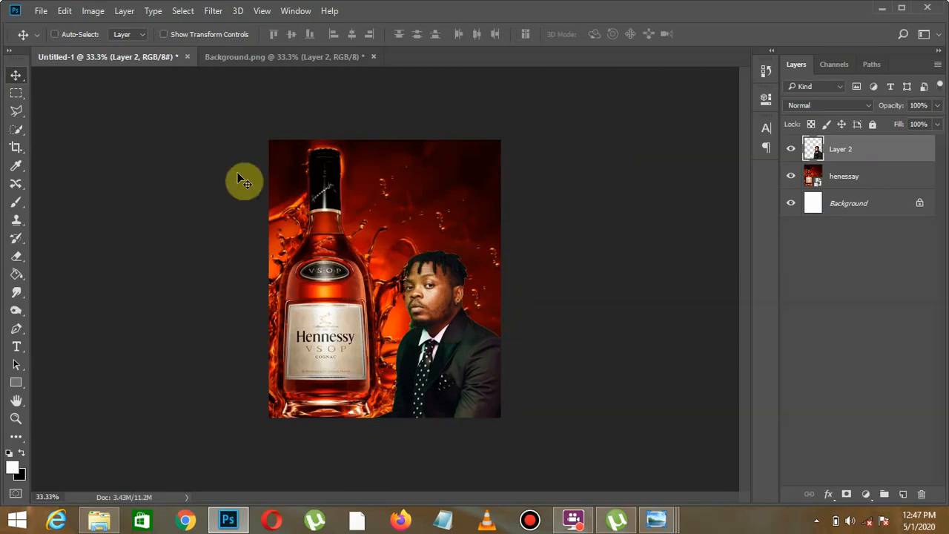
- Add a two-line horizontal text reading NIGHT LIFE in the empty area between the bottle neck and the flyer's upper right
{"action": "left_click", "coordinate": [16, 348]}
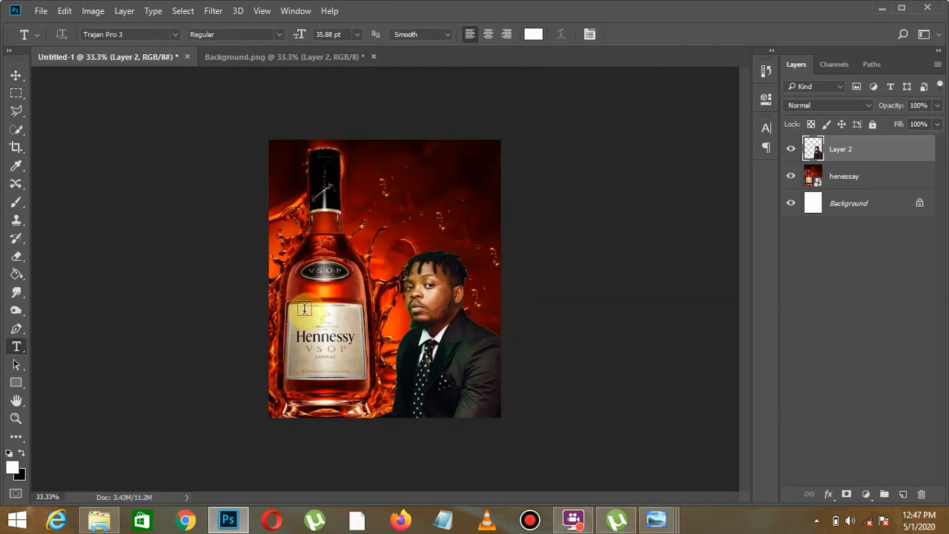
{"action": "left_click", "coordinate": [375, 186]}
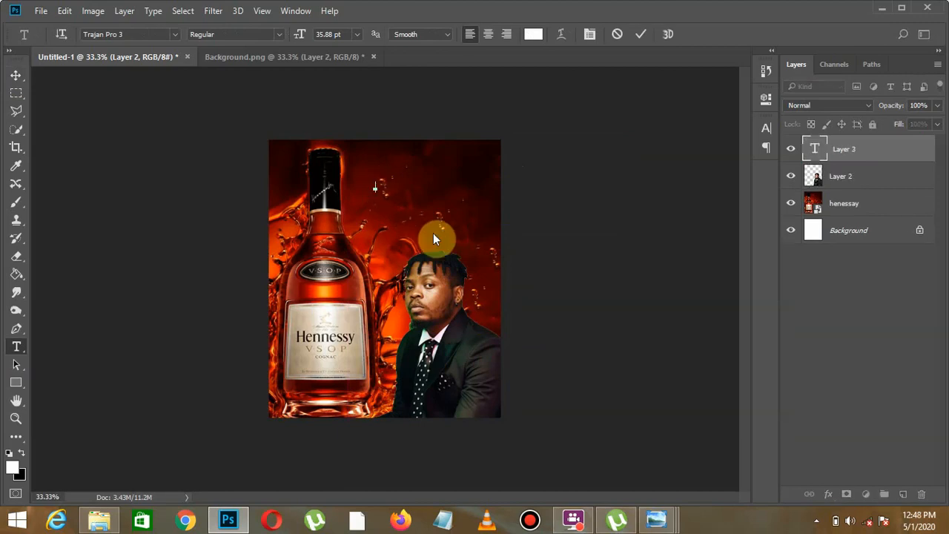
{"action": "type", "text": "NIGHT"}
{"action": "type", "text": " LIFE"}
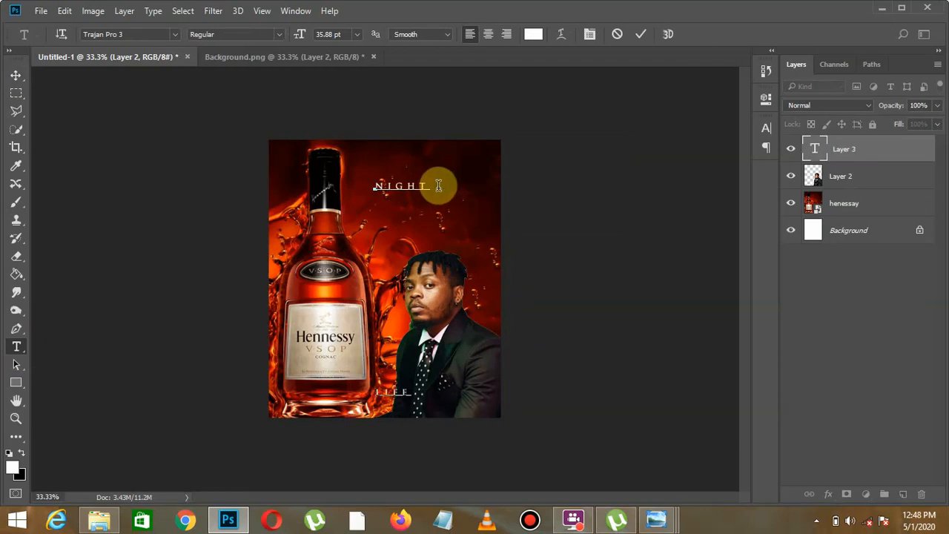
{"action": "left_click", "coordinate": [413, 390]}
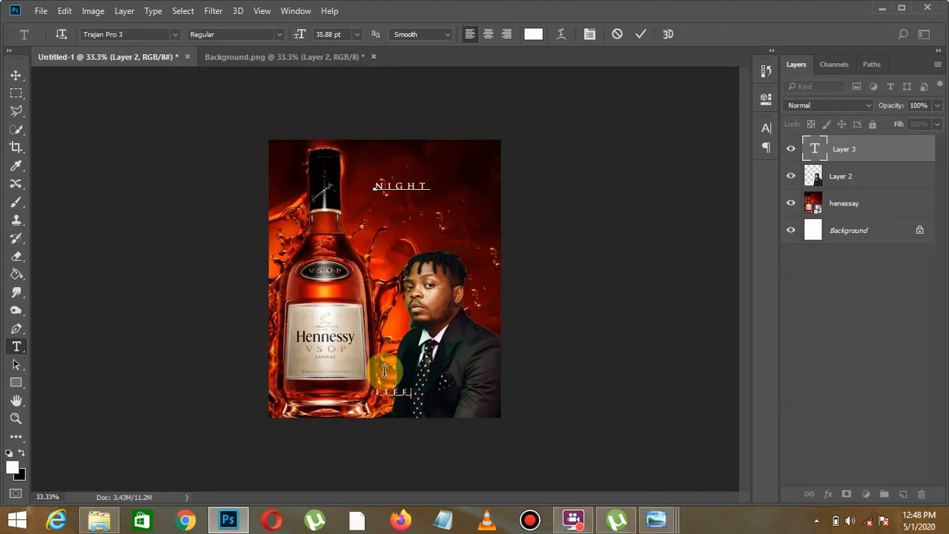
- Select the whole NIGHT LIFE text and reduce its leading to 54.83 pt
{"action": "key", "text": "ctrl+a"}
{"action": "left_click", "coordinate": [766, 130]}
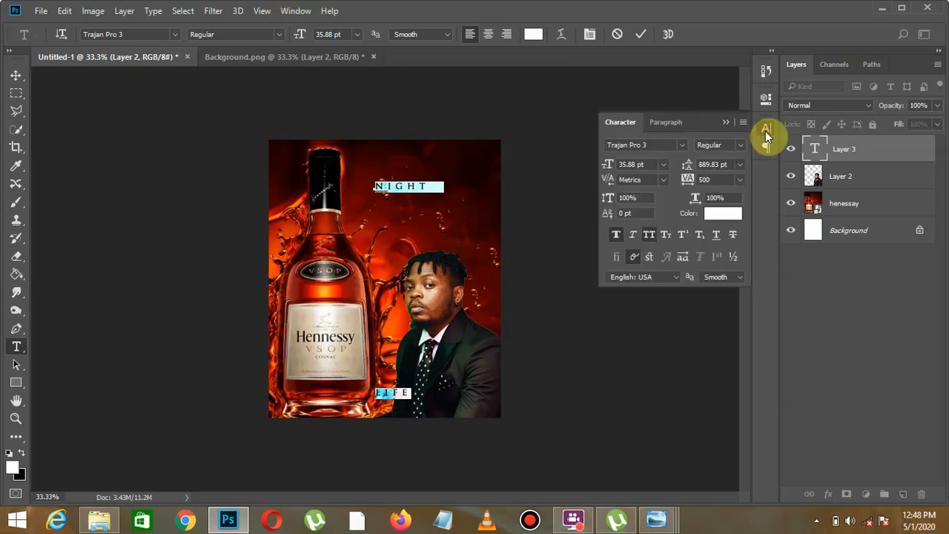
{"action": "left_click", "coordinate": [766, 132]}
{"action": "left_click", "coordinate": [766, 132]}
{"action": "left_click", "coordinate": [766, 132]}
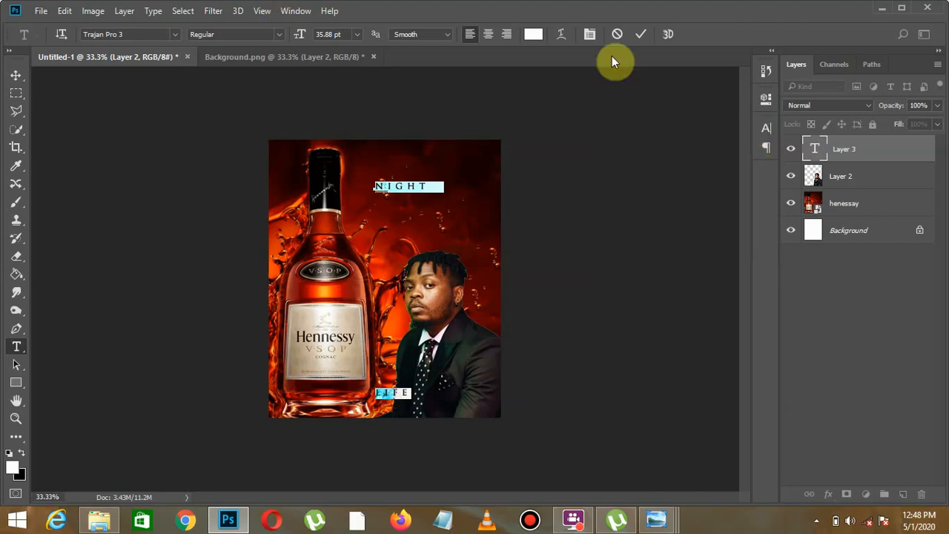
{"action": "left_click", "coordinate": [589, 35]}
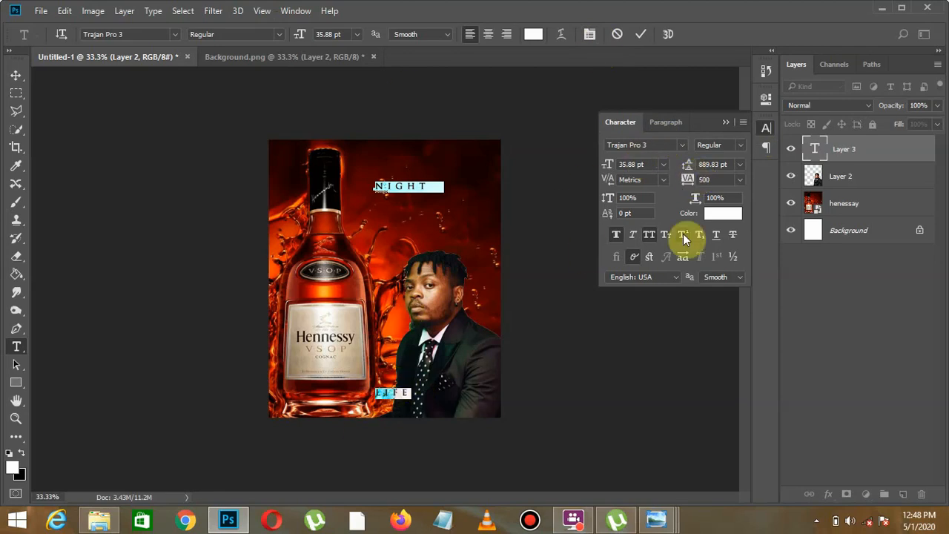
{"action": "left_click_drag", "start_coordinate": [694, 170], "coordinate": [567, 181]}
{"action": "mouse_move", "coordinate": [687, 169]}
{"action": "left_mouse_down"}
{"action": "mouse_move", "coordinate": [740, 169]}
{"action": "mouse_move", "coordinate": [601, 178]}
{"action": "mouse_move", "coordinate": [672, 178]}
{"action": "mouse_move", "coordinate": [688, 170]}
{"action": "mouse_move", "coordinate": [659, 168]}
{"action": "mouse_move", "coordinate": [695, 165]}
{"action": "mouse_move", "coordinate": [670, 168]}
{"action": "mouse_move", "coordinate": [680, 171]}
{"action": "left_mouse_up"}
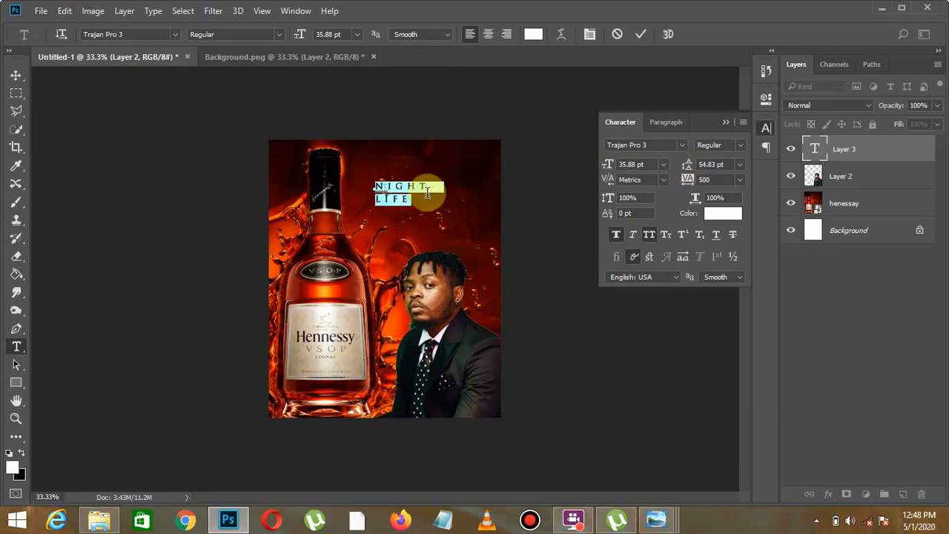
- Centre-align the two lines of the NIGHT LIFE text and move the text clear of the bottle neck
{"action": "left_click", "coordinate": [493, 34]}
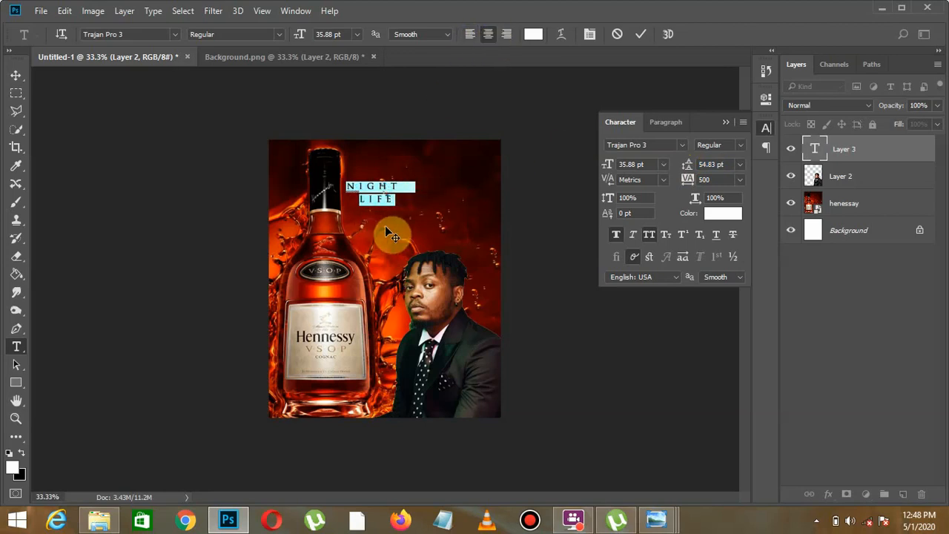
{"action": "left_click_drag", "start_coordinate": [441, 186], "coordinate": [443, 186]}
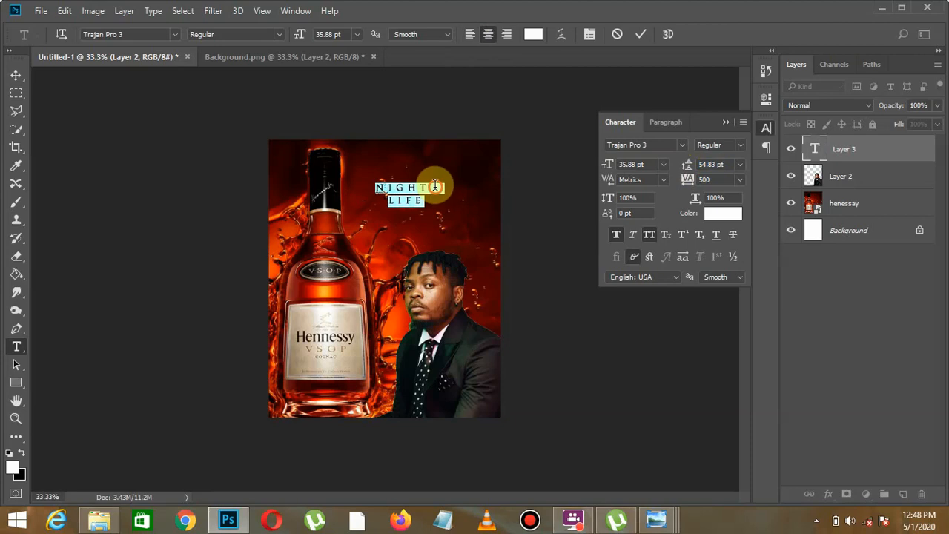
{"action": "left_click", "coordinate": [442, 187]}
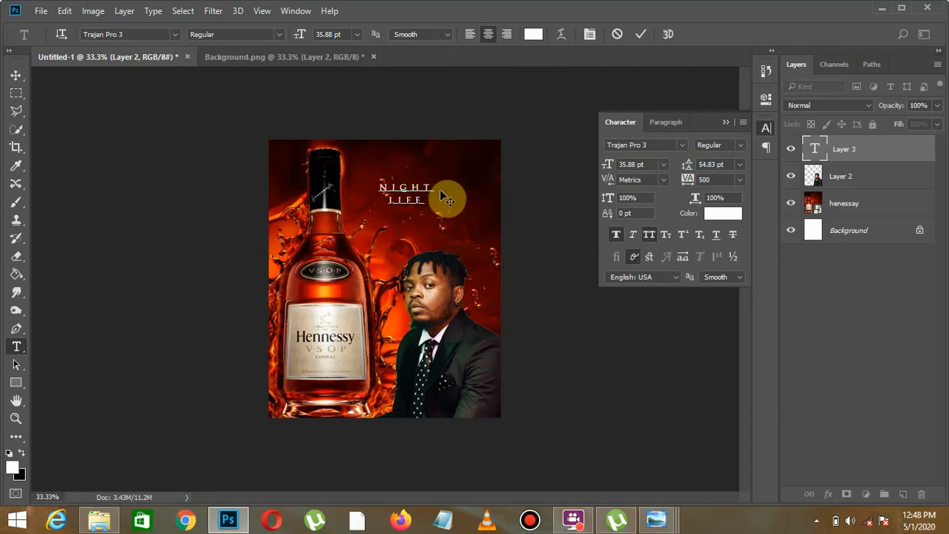
- Set the selected NIGHT LIFE text to 99.88 pt size, tracking 60 and leading 109.83 pt
{"action": "left_click_drag", "start_coordinate": [436, 194], "coordinate": [349, 170]}
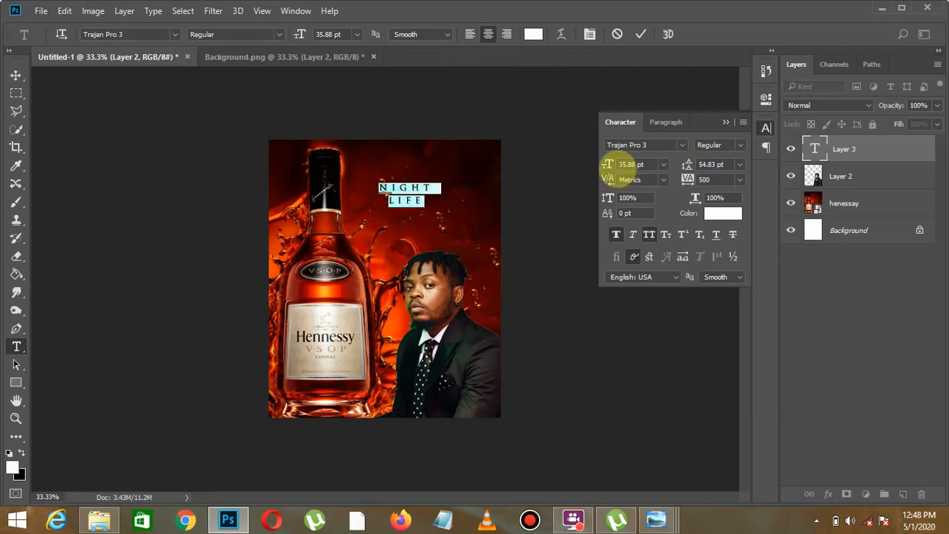
{"action": "left_click_drag", "start_coordinate": [608, 169], "coordinate": [615, 172]}
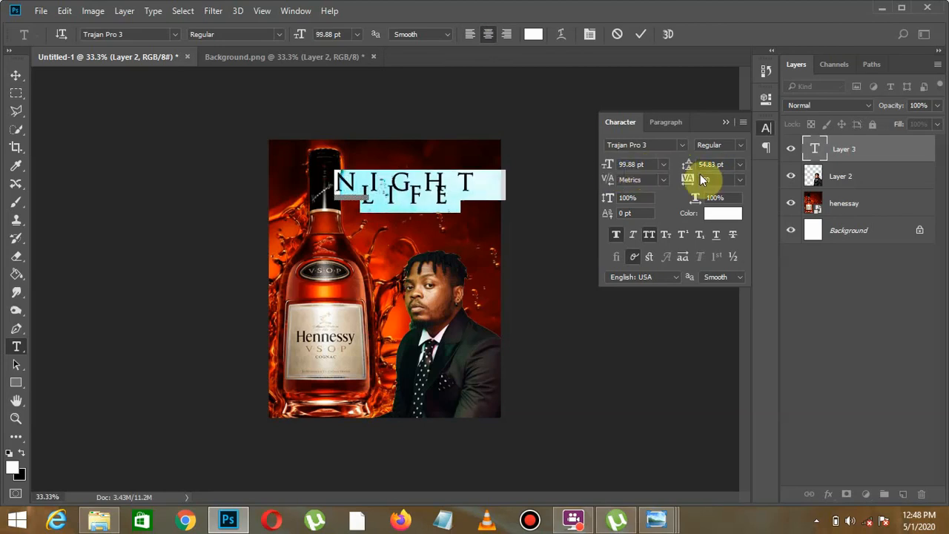
{"action": "left_click_drag", "start_coordinate": [686, 182], "coordinate": [687, 184]}
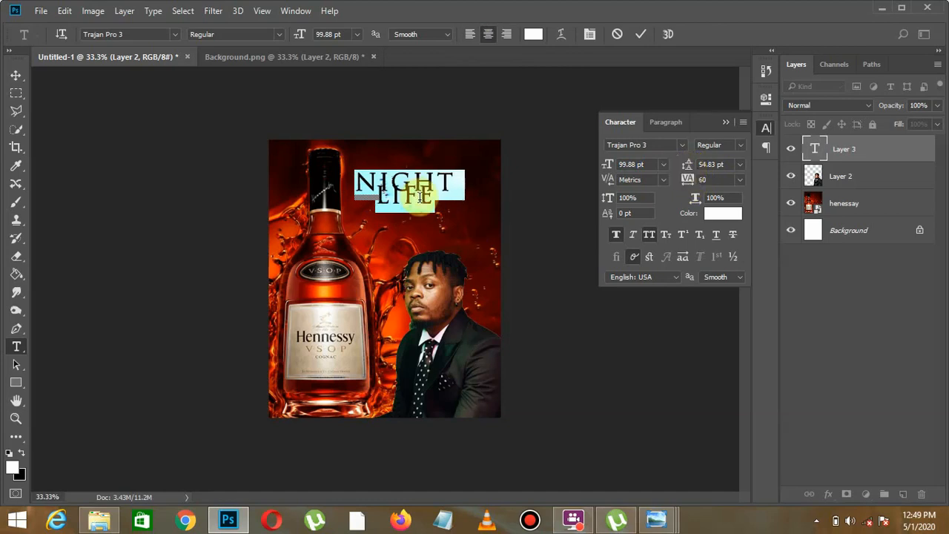
{"action": "left_click_drag", "start_coordinate": [691, 170], "coordinate": [689, 170]}
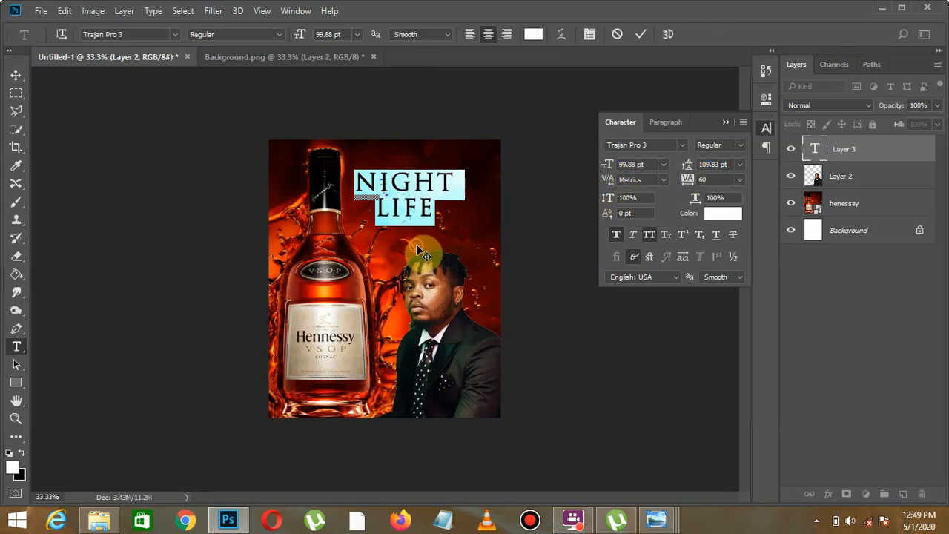
- Set the text's vertical scale to 89% and tracking to -80, commit it and position it above the man's head
{"action": "left_click_drag", "start_coordinate": [417, 248], "coordinate": [441, 255]}
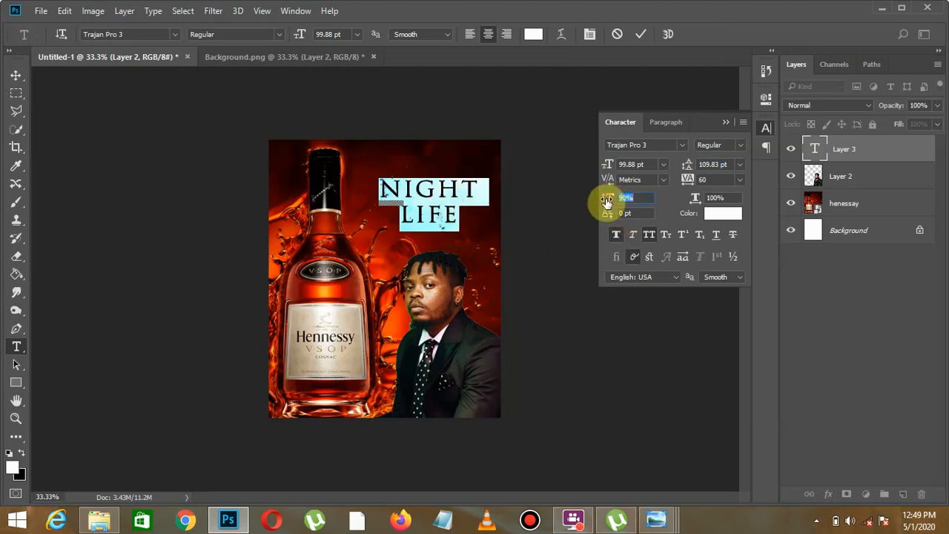
{"action": "left_click_drag", "start_coordinate": [607, 201], "coordinate": [605, 201]}
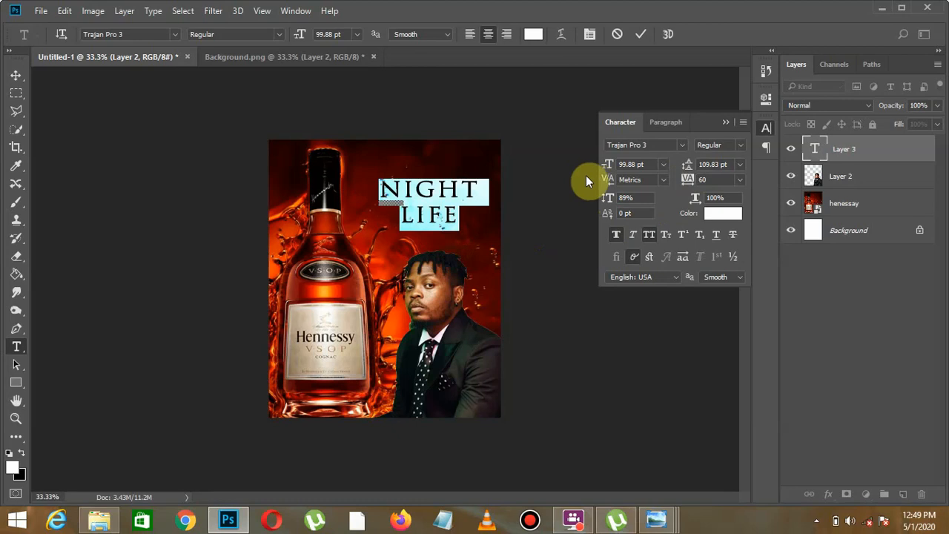
{"action": "left_click_drag", "start_coordinate": [689, 180], "coordinate": [695, 177]}
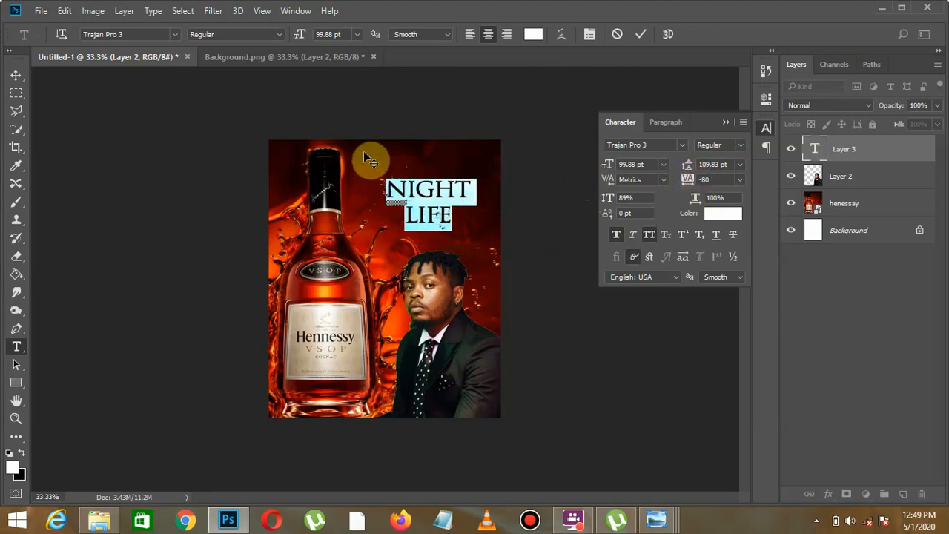
{"action": "left_click", "coordinate": [15, 75]}
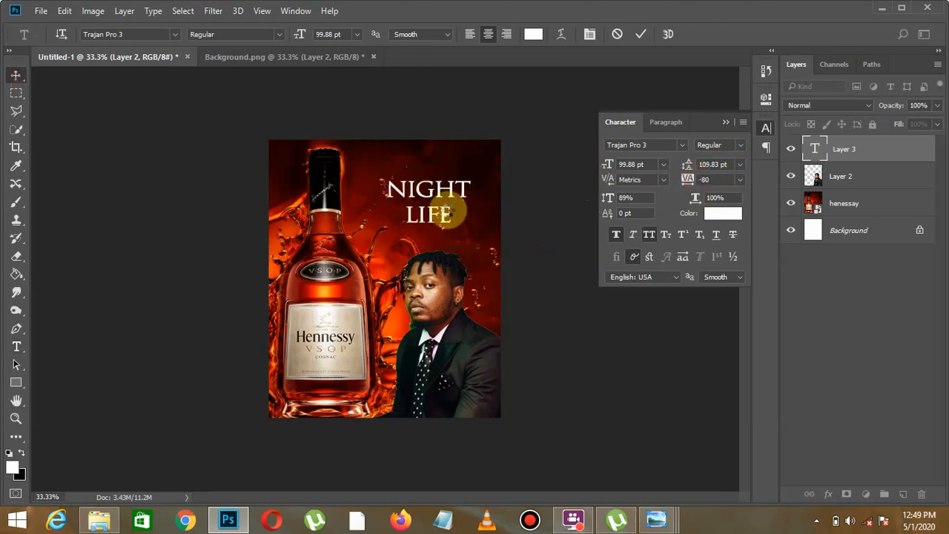
{"action": "left_click_drag", "start_coordinate": [444, 215], "coordinate": [448, 214]}
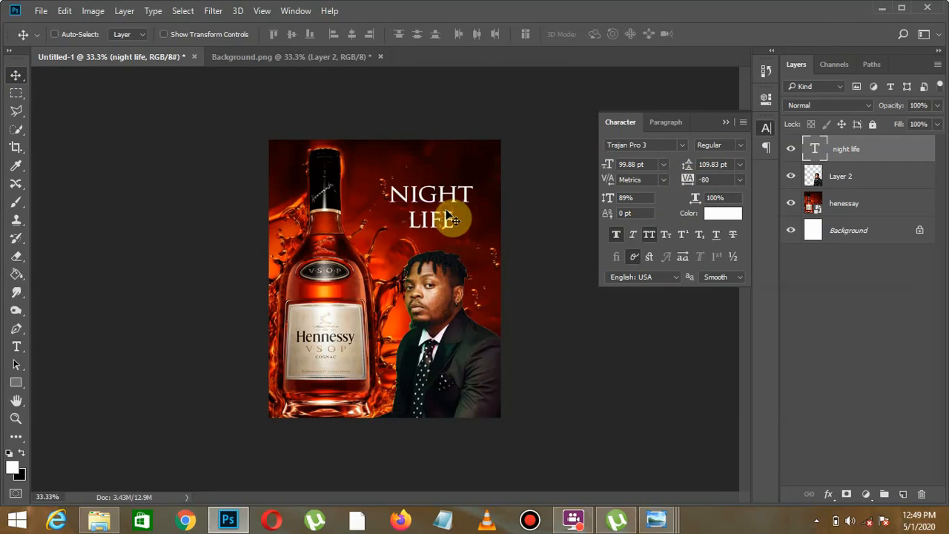
- Free-transform the night life layer proportionally to 142%, apply it and adjust the text's position above the man
{"action": "key", "text": "ctrl+t"}
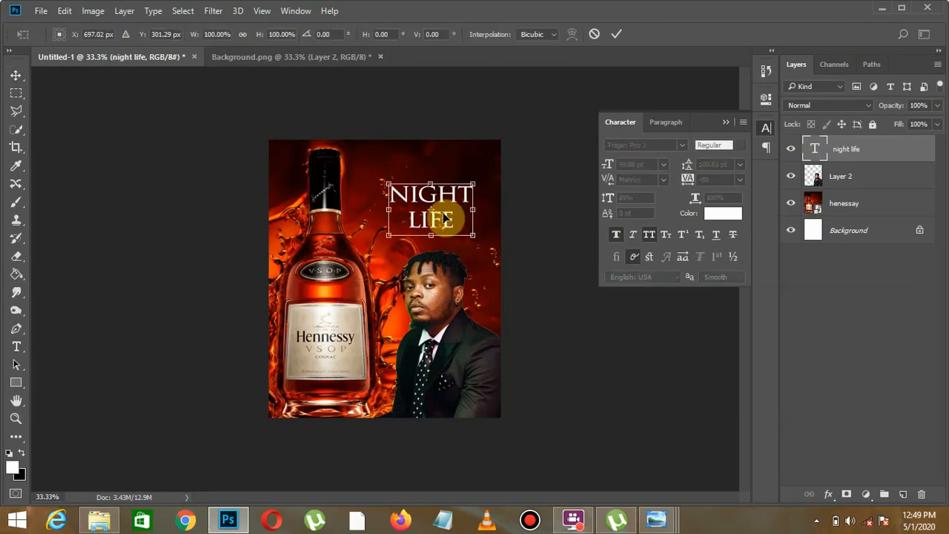
{"action": "left_click", "coordinate": [242, 37]}
{"action": "mouse_move", "coordinate": [258, 36]}
{"action": "left_mouse_down"}
{"action": "mouse_move", "coordinate": [278, 36]}
{"action": "mouse_move", "coordinate": [264, 38]}
{"action": "left_mouse_up"}
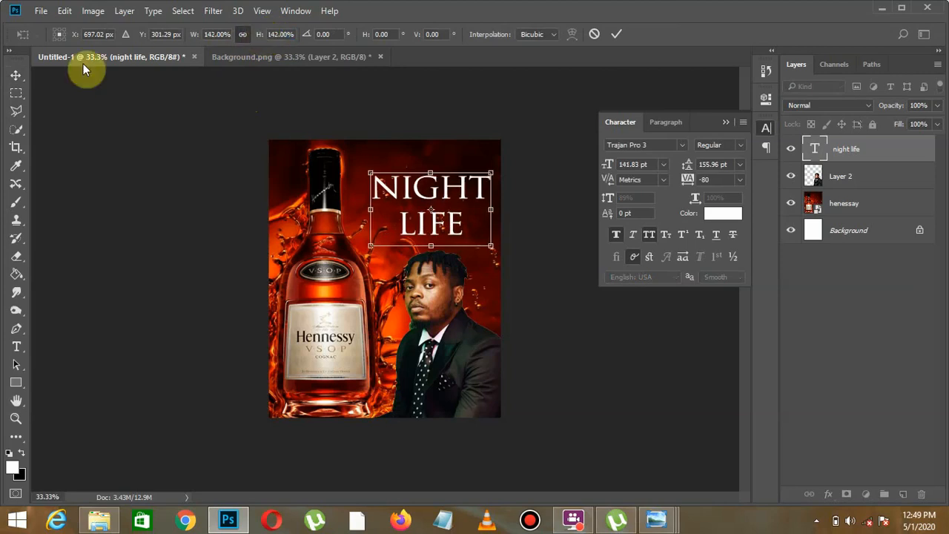
{"action": "left_click", "coordinate": [16, 75]}
{"action": "left_click", "coordinate": [424, 208]}
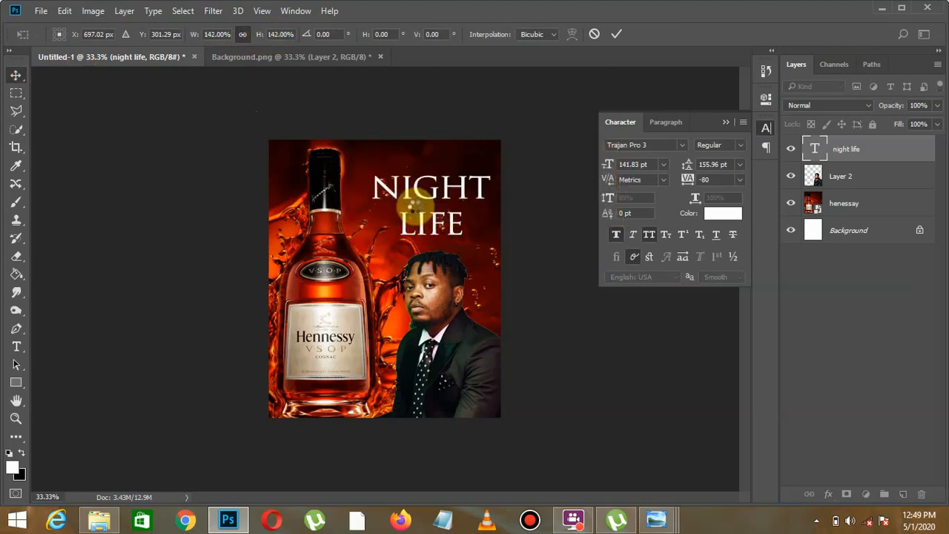
{"action": "left_click_drag", "start_coordinate": [437, 199], "coordinate": [437, 193]}
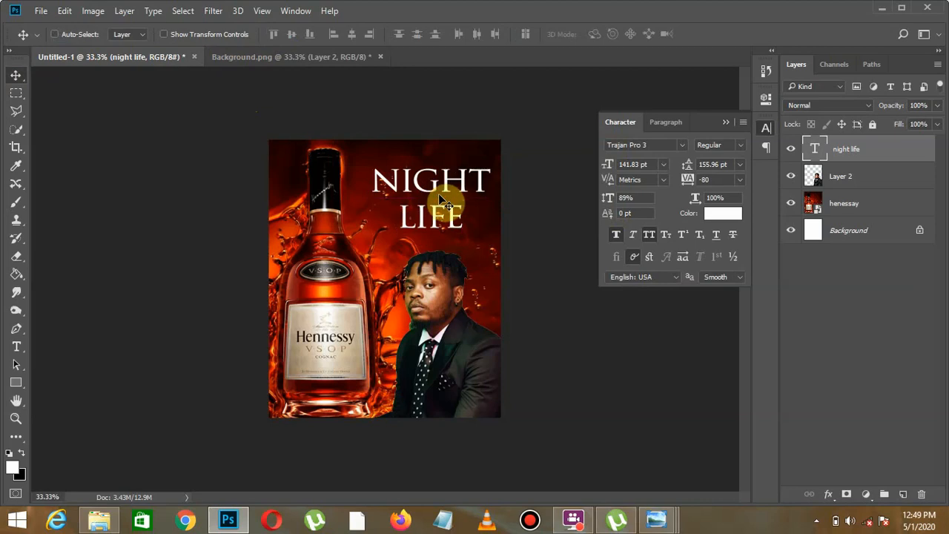
{"action": "left_click_drag", "start_coordinate": [439, 195], "coordinate": [442, 202]}
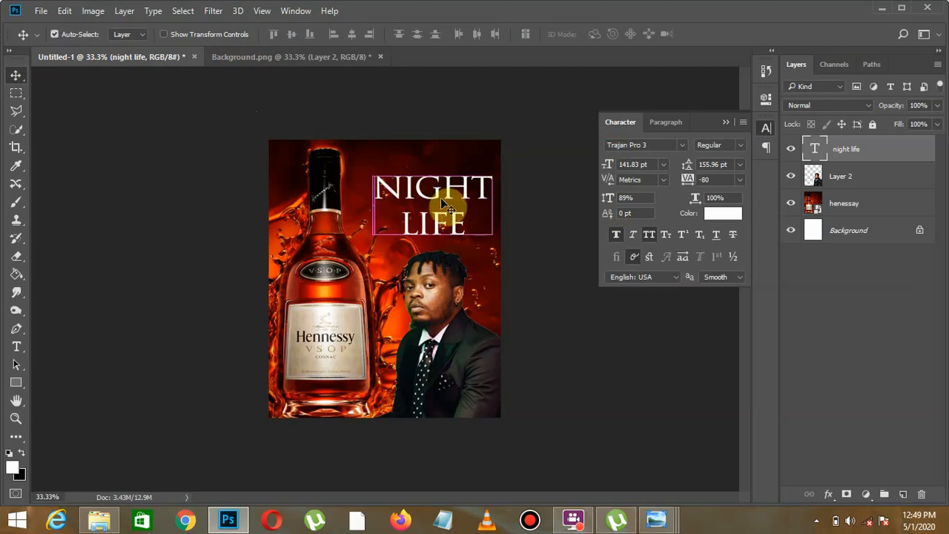
- Enlarge the night life layer proportionally to 108%, apply the transform and move the text slightly up and left
{"action": "key", "text": "ctrl+t"}
{"action": "left_click", "coordinate": [246, 35]}
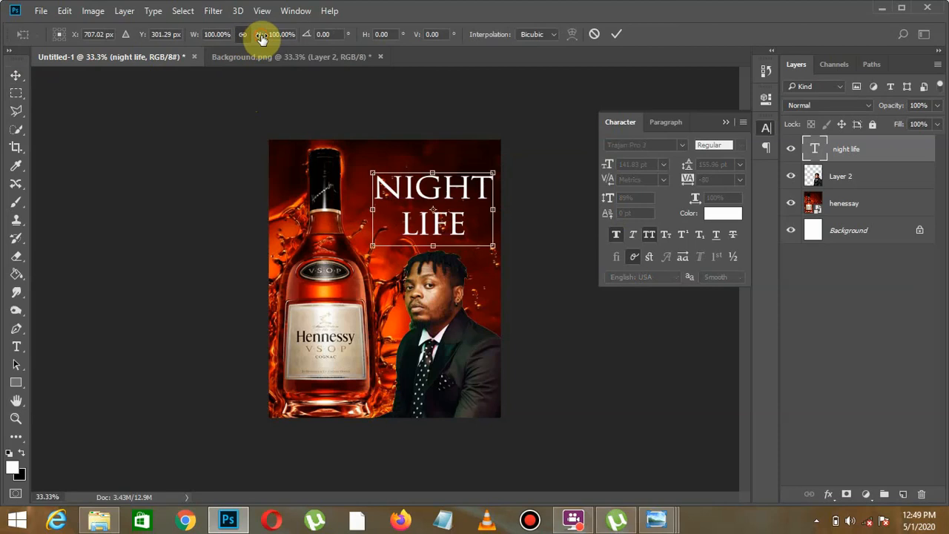
{"action": "left_click_drag", "start_coordinate": [261, 38], "coordinate": [271, 37]}
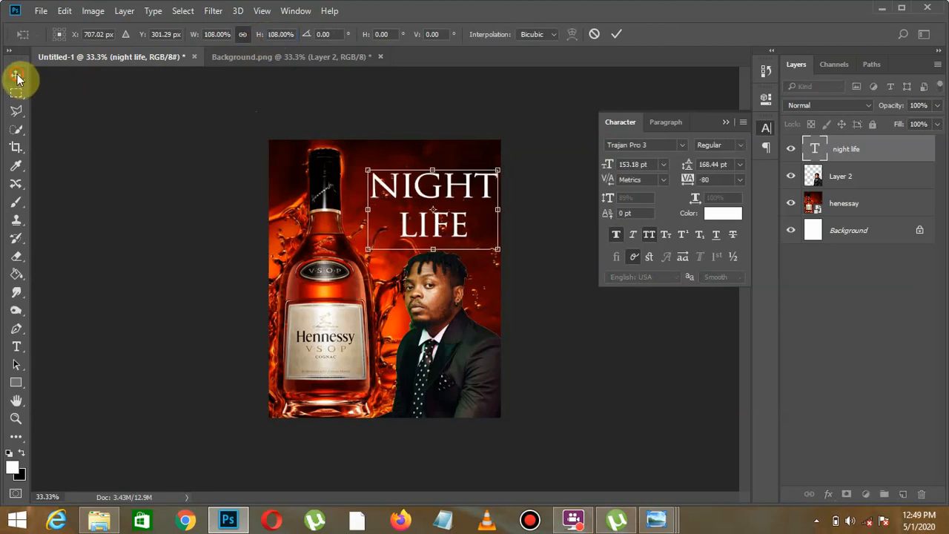
{"action": "left_click", "coordinate": [16, 76]}
{"action": "left_click", "coordinate": [426, 208]}
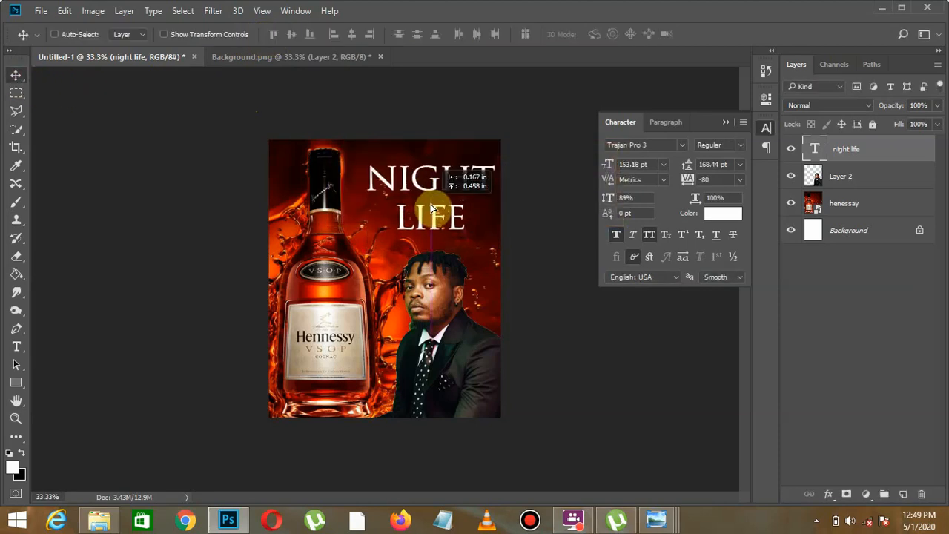
- Switch to File Explorer and bring gold-texture-golden-gold-background-700x467 from the free class folder into the Untitled-1 flyer
{"action": "left_click", "coordinate": [99, 519]}
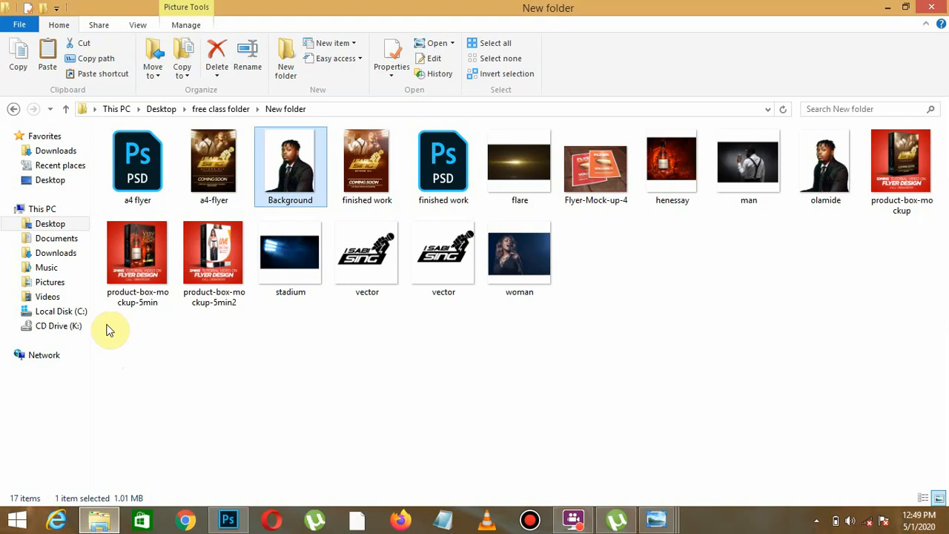
{"action": "left_click", "coordinate": [13, 109]}
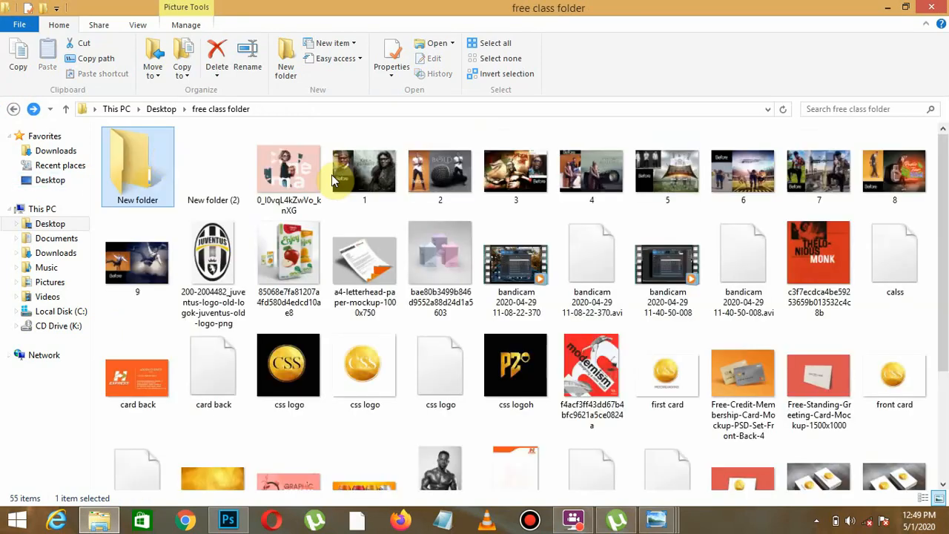
{"action": "scroll", "coordinate": [653, 363], "scroll_direction": "down", "scroll_amount": 3}
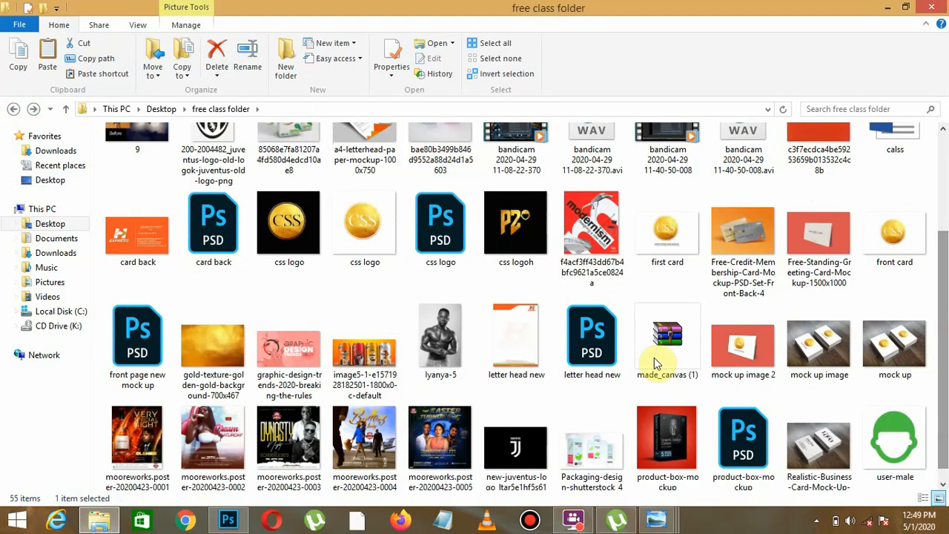
{"action": "left_click", "coordinate": [219, 346]}
{"action": "left_click_drag", "start_coordinate": [212, 356], "coordinate": [432, 161]}
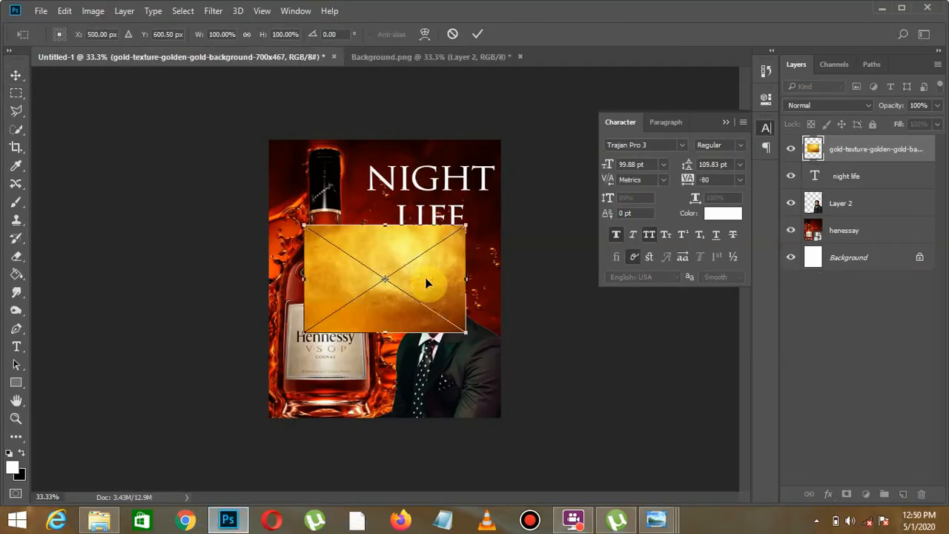
- Move the gold texture over the NIGHT LIFE text to X 650.00 px, Y 248.50 px and confirm placing it
{"action": "left_click_drag", "start_coordinate": [425, 277], "coordinate": [457, 205]}
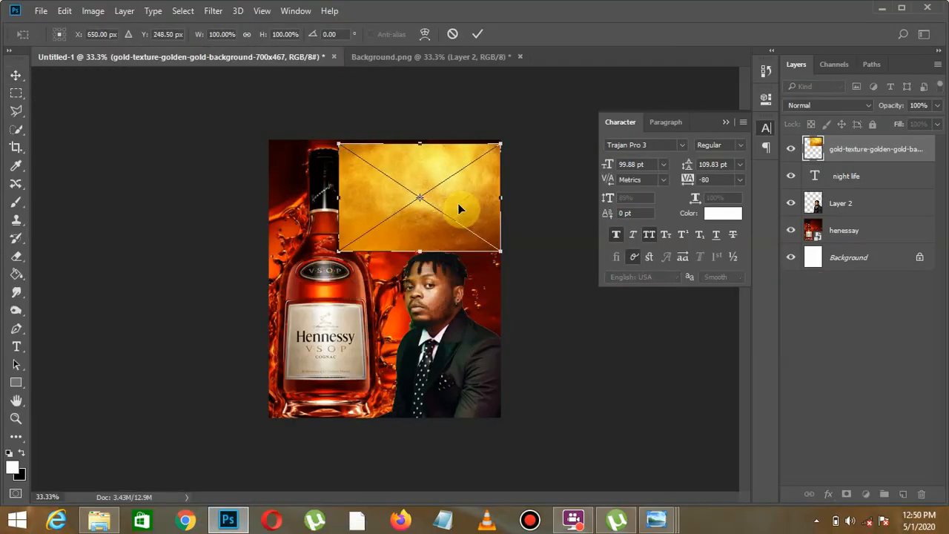
{"action": "left_click", "coordinate": [17, 76]}
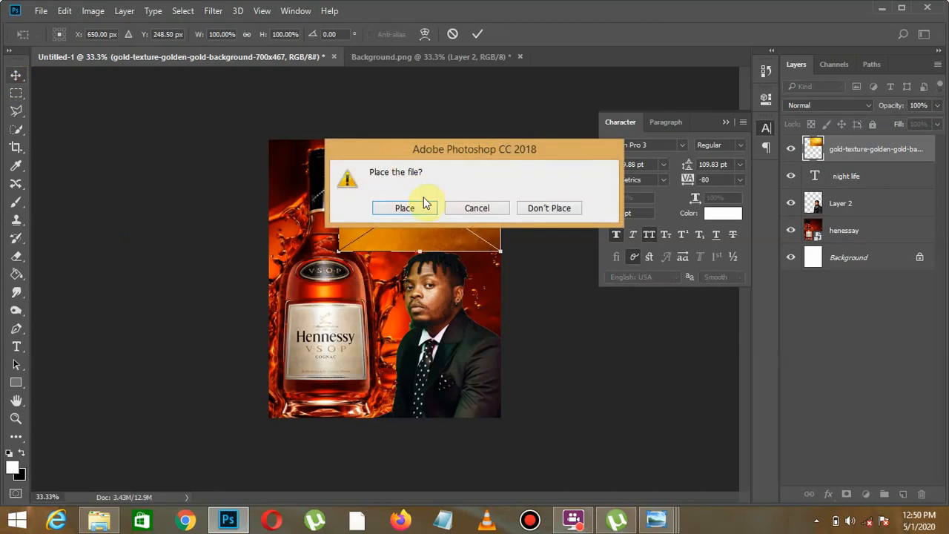
{"action": "left_click", "coordinate": [405, 207]}
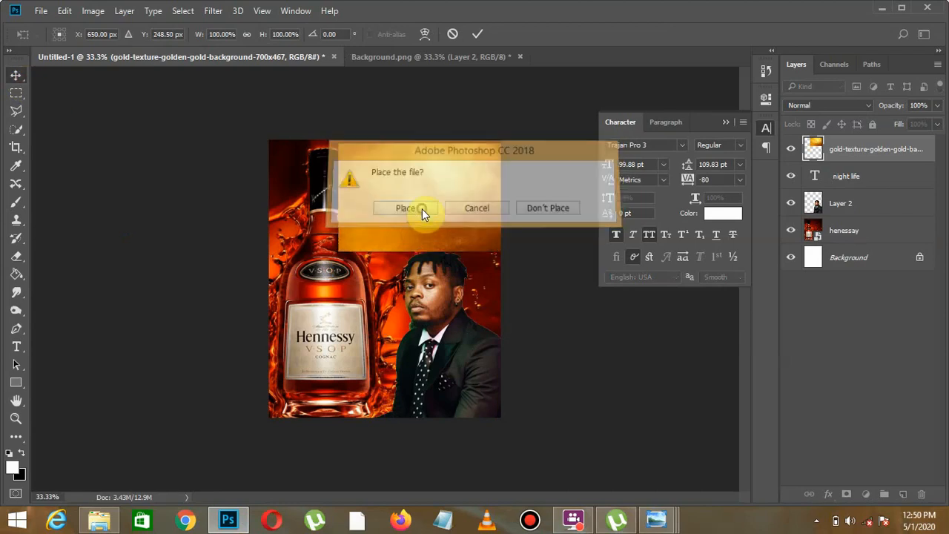
- Clip the gold texture layer to the night life text and shift the texture slightly down within the letters
{"action": "right_click", "coordinate": [845, 157]}
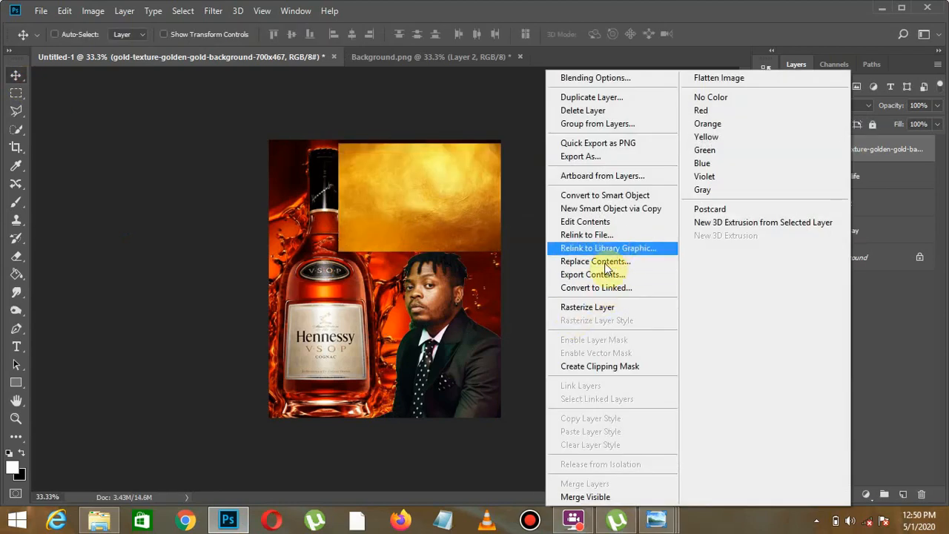
{"action": "left_click", "coordinate": [602, 367]}
{"action": "left_click_drag", "start_coordinate": [453, 208], "coordinate": [452, 224]}
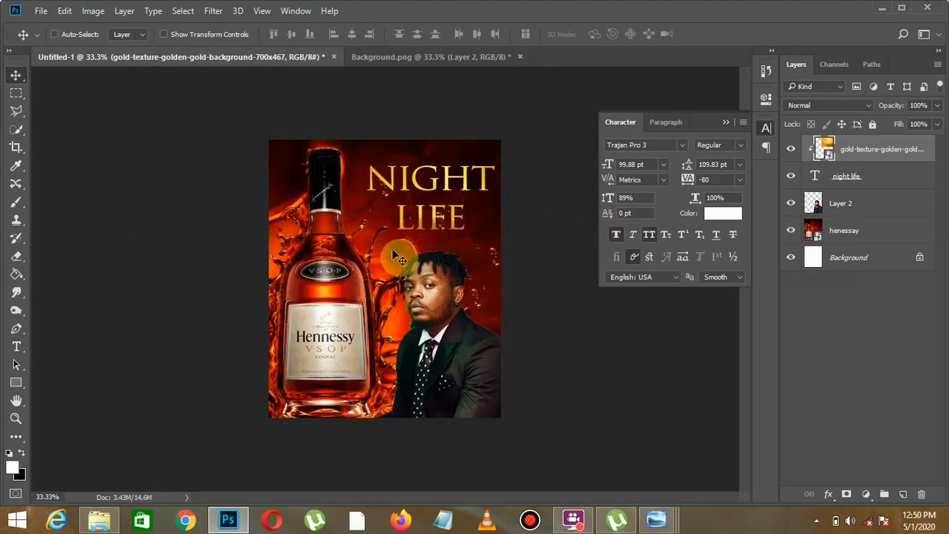
- Change the font of the whole NIGHT LIFE title to Medusa Gothic
{"action": "left_click", "coordinate": [17, 349]}
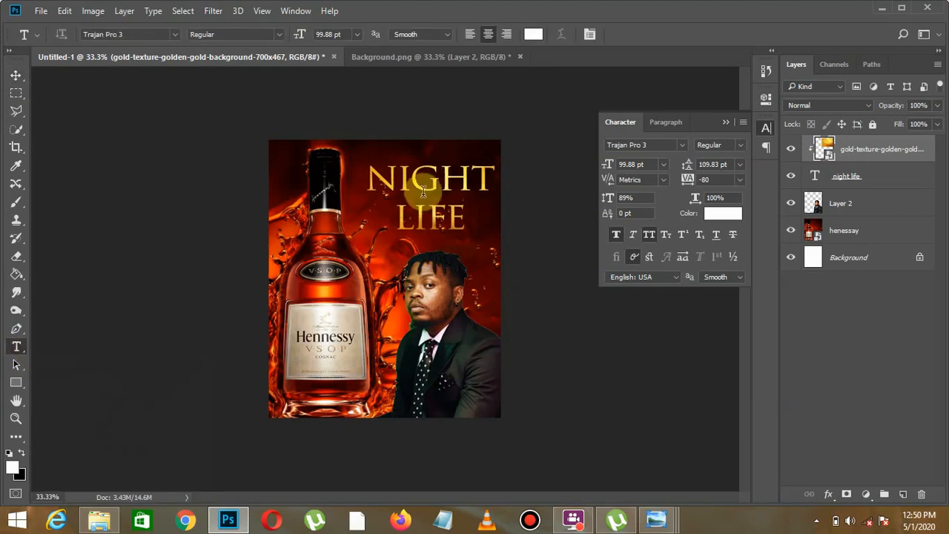
{"action": "left_click", "coordinate": [456, 215]}
{"action": "left_click_drag", "start_coordinate": [460, 214], "coordinate": [368, 134]}
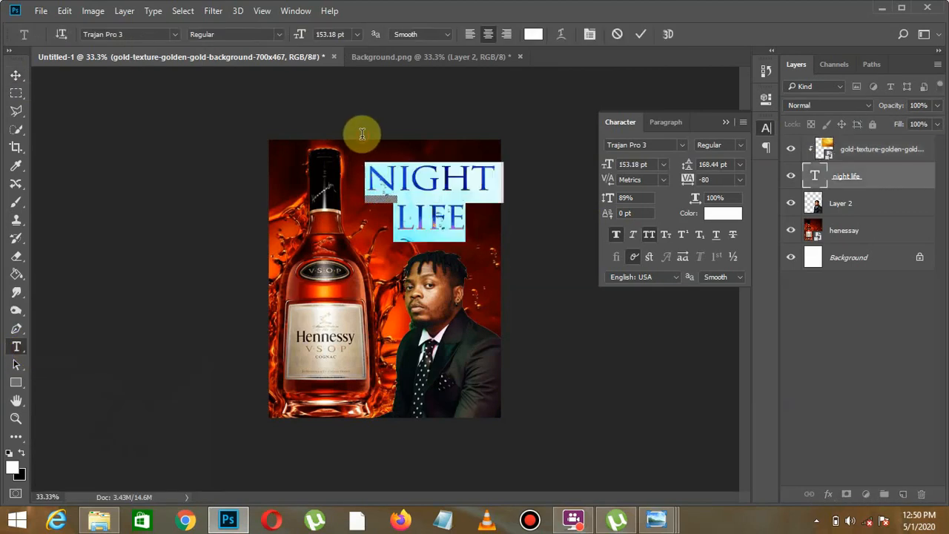
{"action": "left_click", "coordinate": [683, 146]}
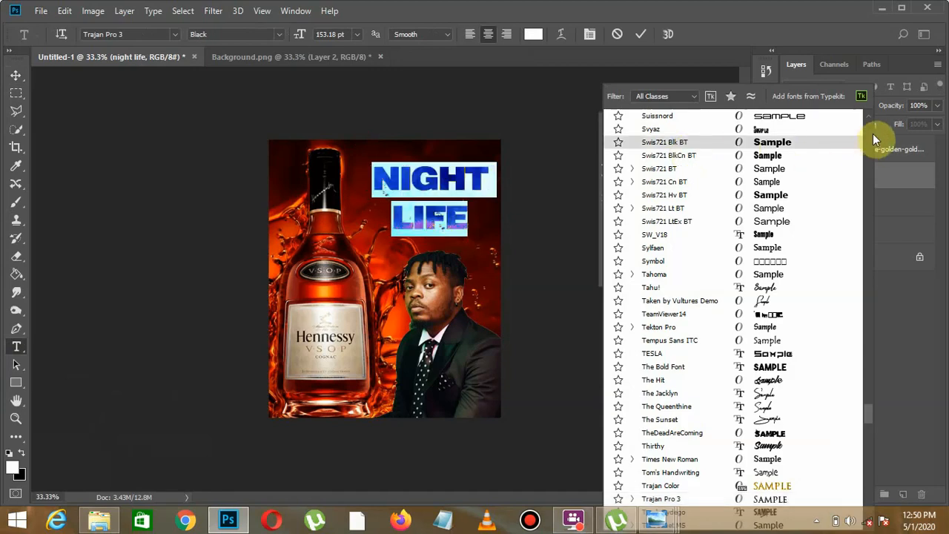
{"action": "left_click_drag", "start_coordinate": [867, 414], "coordinate": [871, 329]}
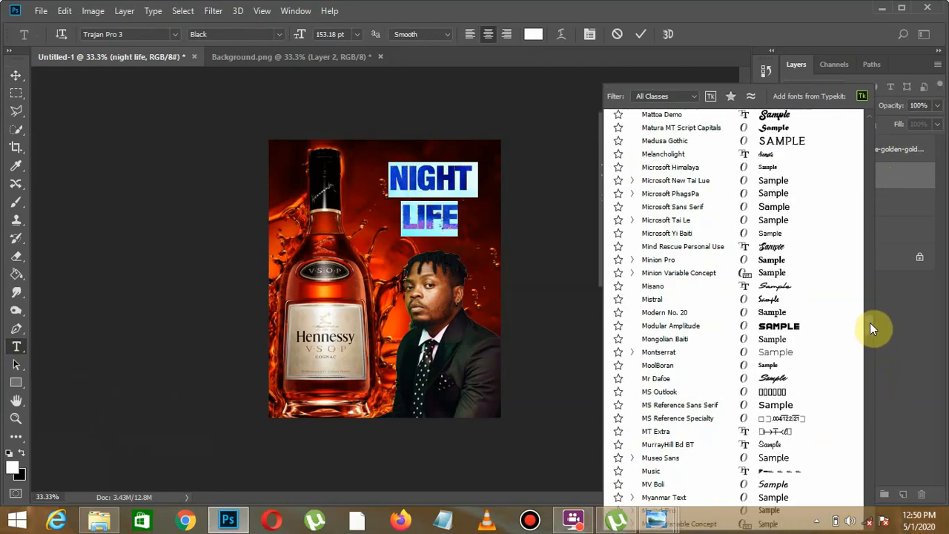
{"action": "left_click", "coordinate": [802, 145]}
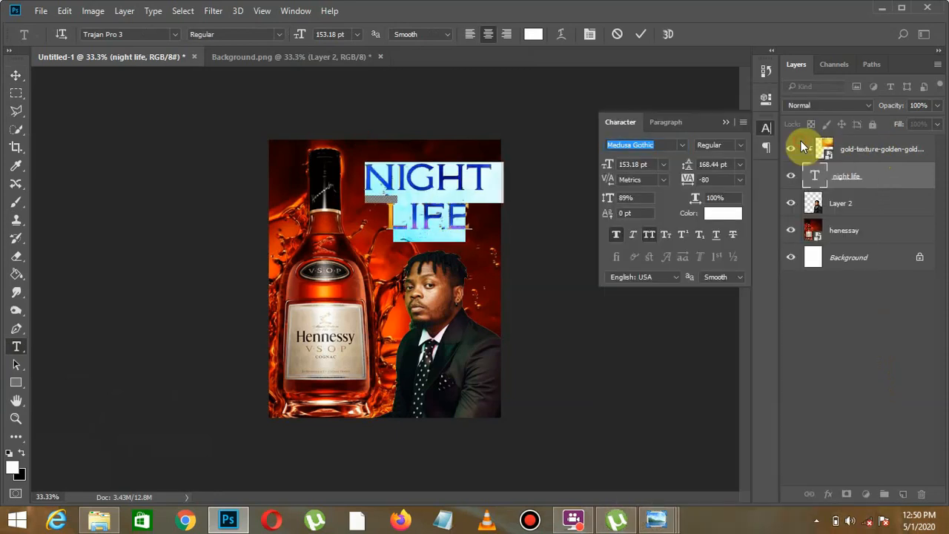
- Turn off Faux Bold for the NIGHT LIFE title and move it slightly down toward the man's head
{"action": "left_click", "coordinate": [616, 234]}
{"action": "left_click", "coordinate": [407, 177]}
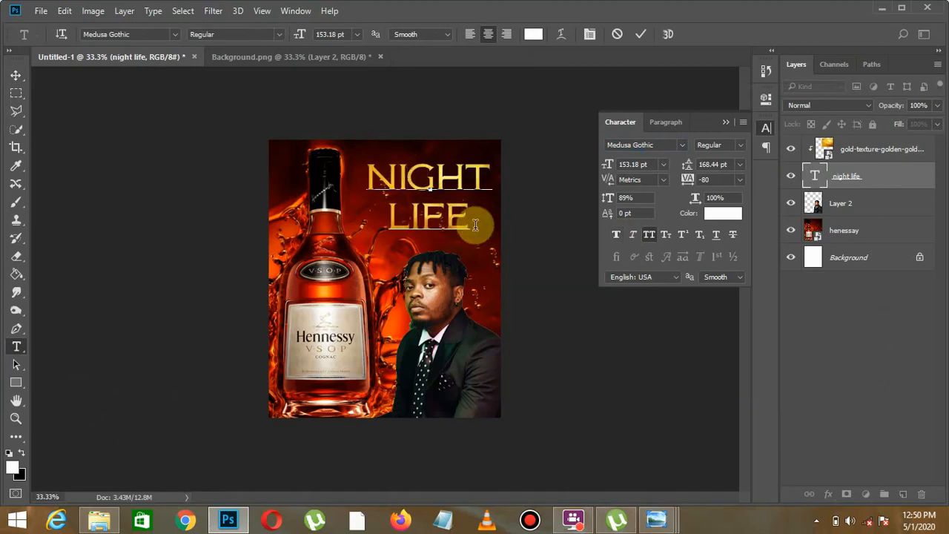
{"action": "left_click", "coordinate": [13, 78]}
{"action": "left_click_drag", "start_coordinate": [433, 200], "coordinate": [436, 217]}
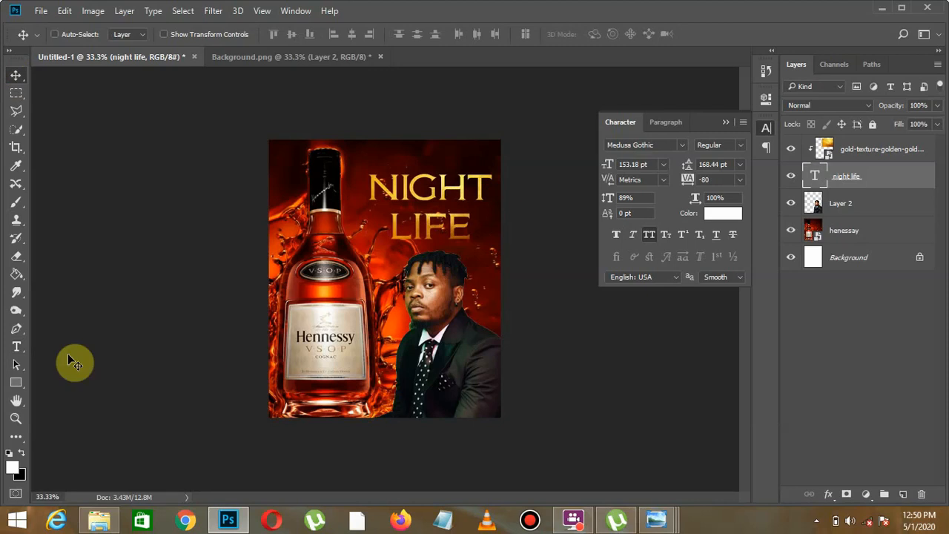
- Add a white OLAMIDE text layer above the gold texture layer, placed over the man's chest
{"action": "left_click", "coordinate": [17, 347]}
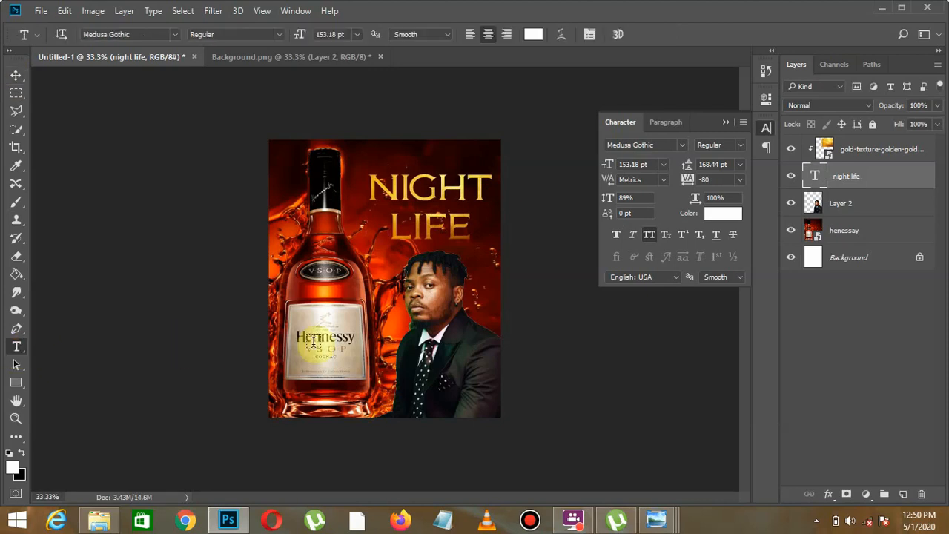
{"action": "left_click", "coordinate": [885, 151]}
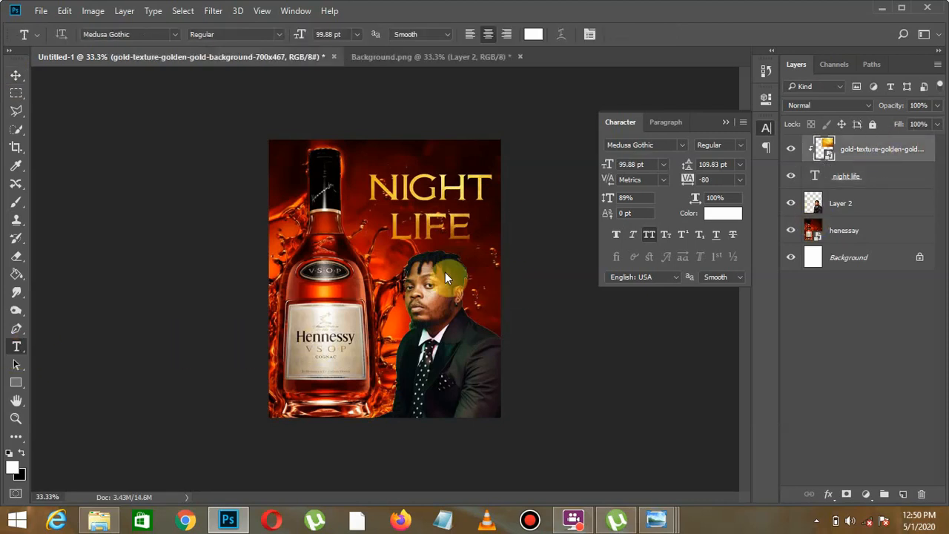
{"action": "left_click", "coordinate": [410, 383]}
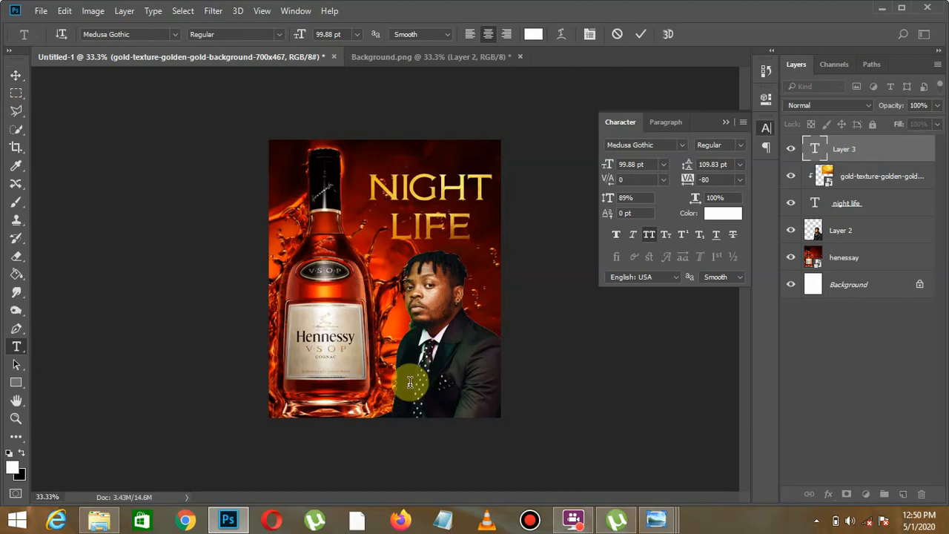
{"action": "type", "text": "OLAMIDE"}
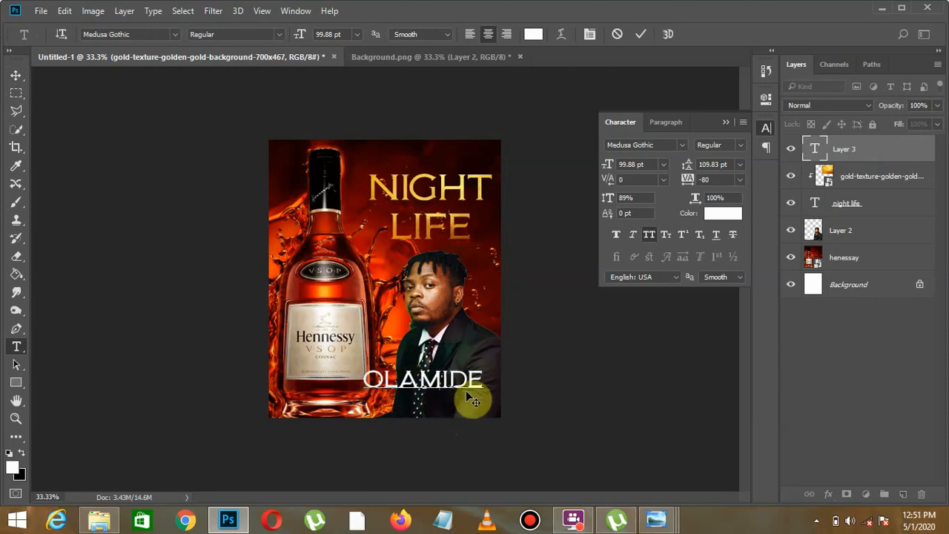
- Set the OLAMIDE text size to 64.88 pt and move it slightly up and right to centre it on the man's suit
{"action": "left_click_drag", "start_coordinate": [485, 376], "coordinate": [248, 369]}
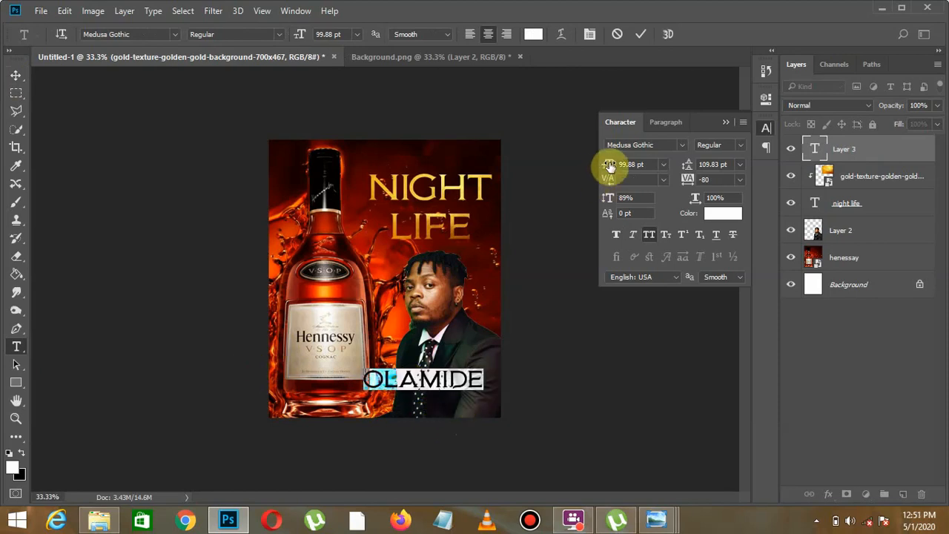
{"action": "left_click_drag", "start_coordinate": [610, 166], "coordinate": [604, 167]}
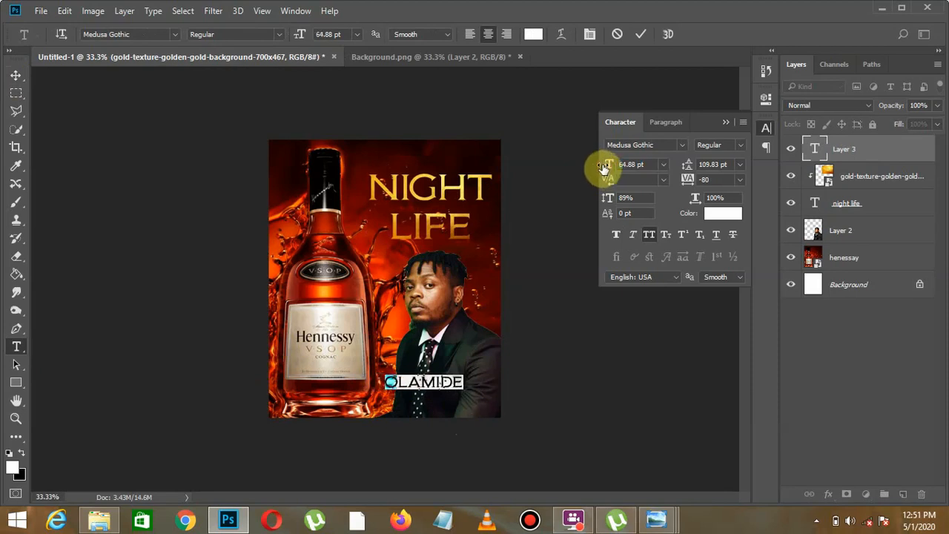
{"action": "left_click", "coordinate": [14, 77]}
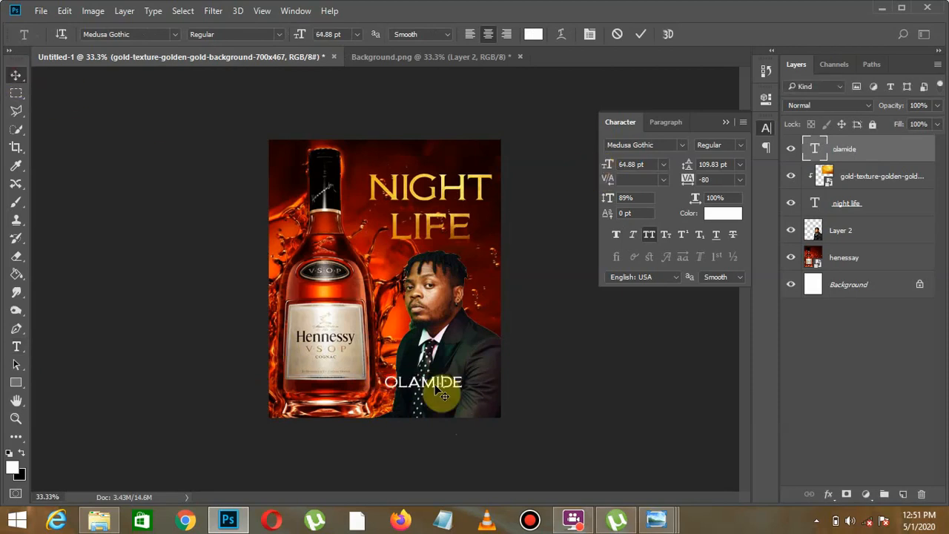
{"action": "left_click_drag", "start_coordinate": [436, 386], "coordinate": [453, 384]}
- Draw a white filled rectangle shape about 352 x 69 px just above the OLAMIDE text
{"action": "left_click", "coordinate": [15, 385]}
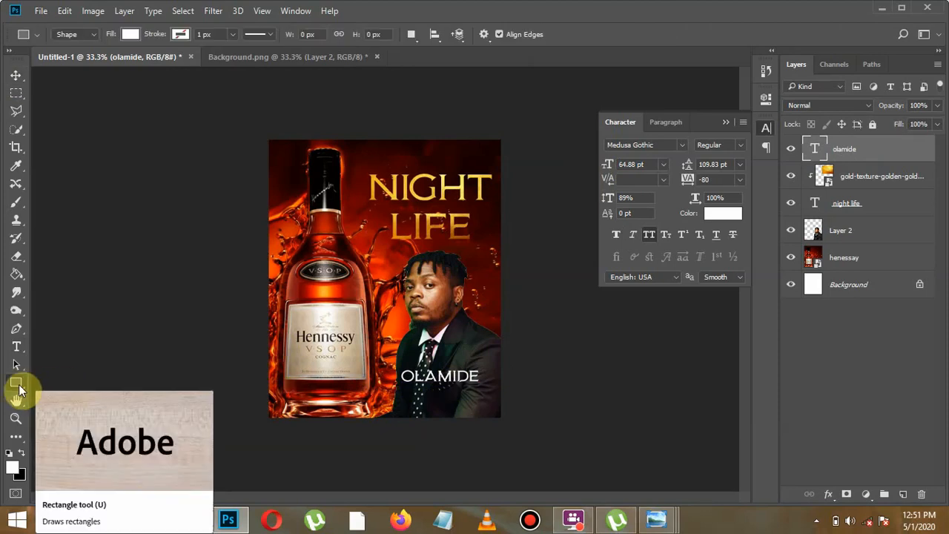
{"action": "left_click", "coordinate": [18, 384]}
{"action": "left_click", "coordinate": [20, 384]}
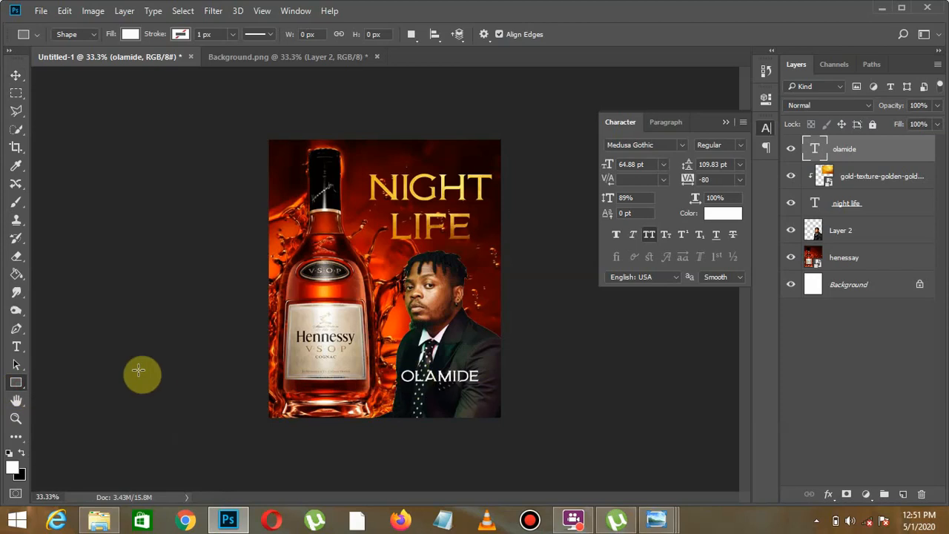
{"action": "right_click", "coordinate": [16, 389]}
{"action": "left_click", "coordinate": [102, 386]}
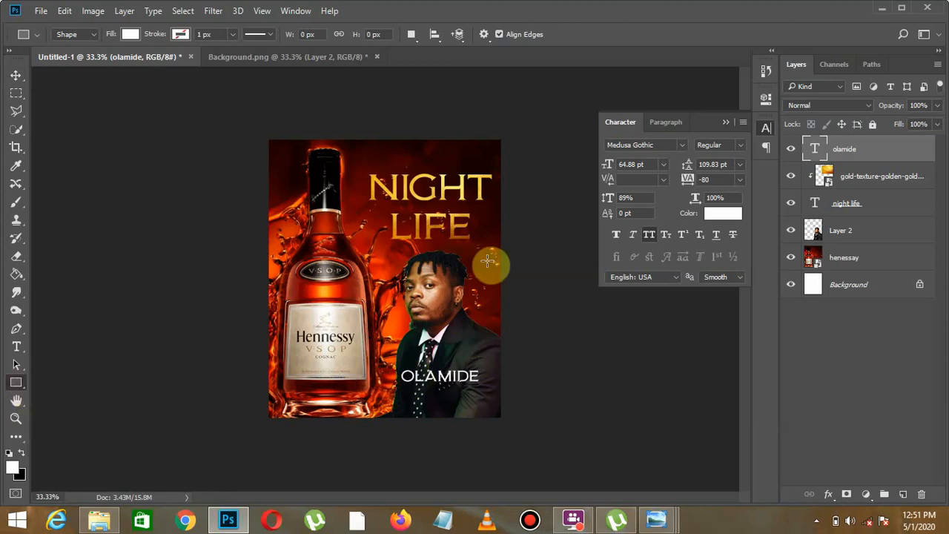
{"action": "left_click_drag", "start_coordinate": [401, 350], "coordinate": [482, 364]}
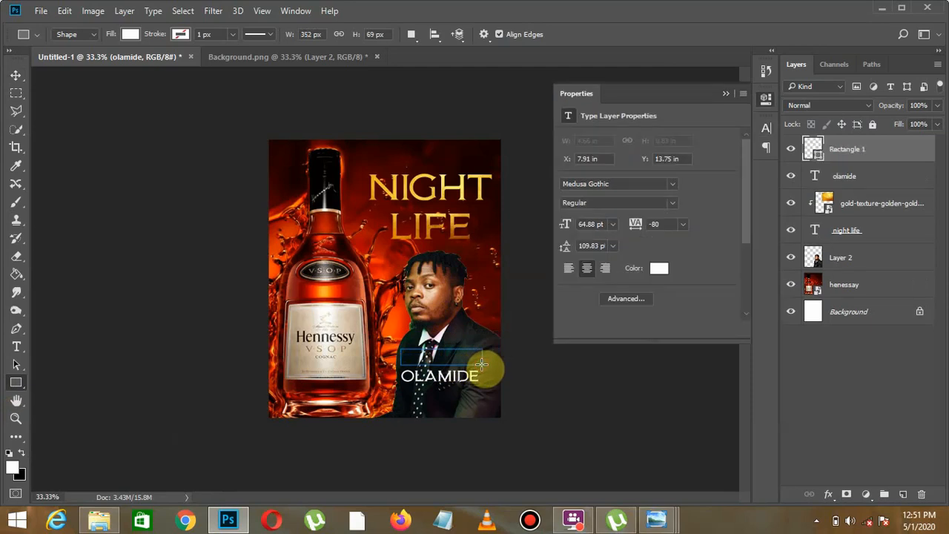
{"action": "left_click", "coordinate": [727, 92]}
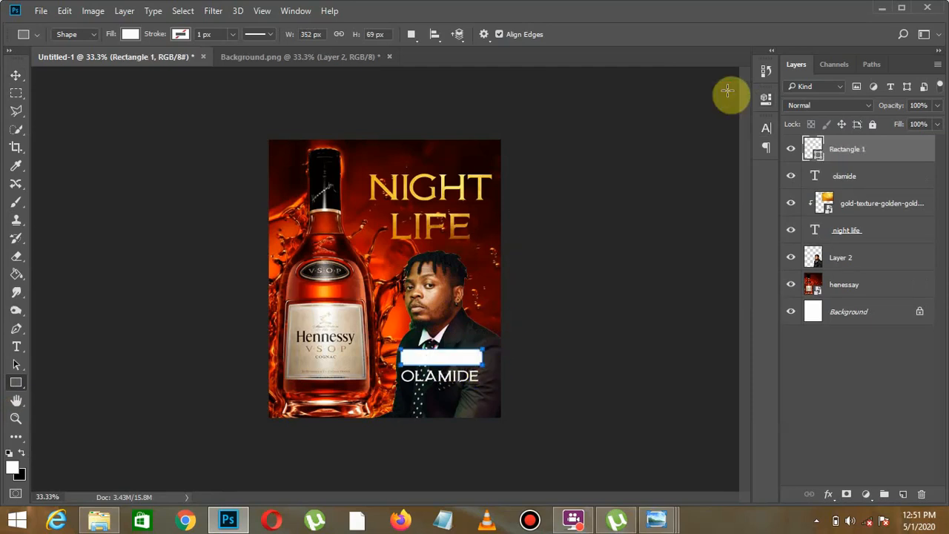
- Move the white rectangle down over the OLAMIDE text and reorder the olamide layer above Rectangle 1
{"action": "left_click", "coordinate": [15, 75]}
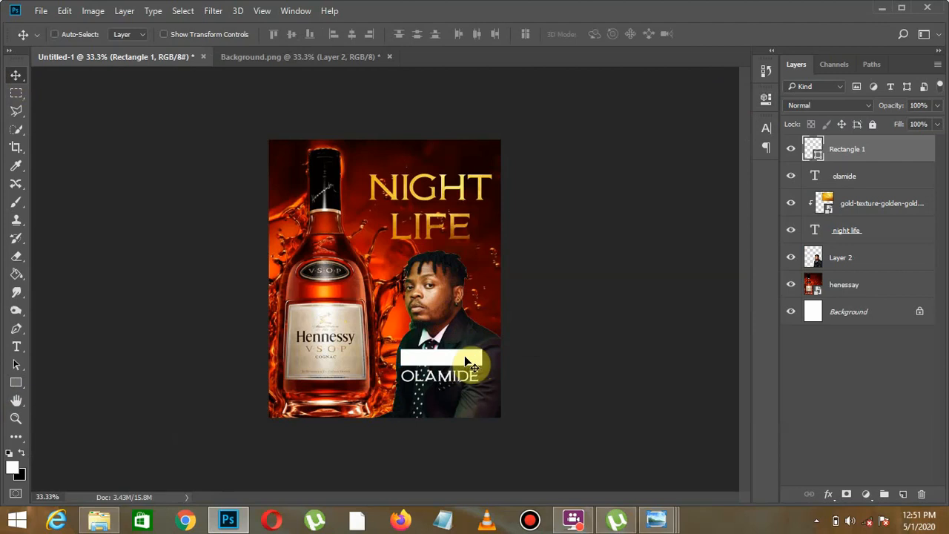
{"action": "left_click_drag", "start_coordinate": [457, 363], "coordinate": [461, 381]}
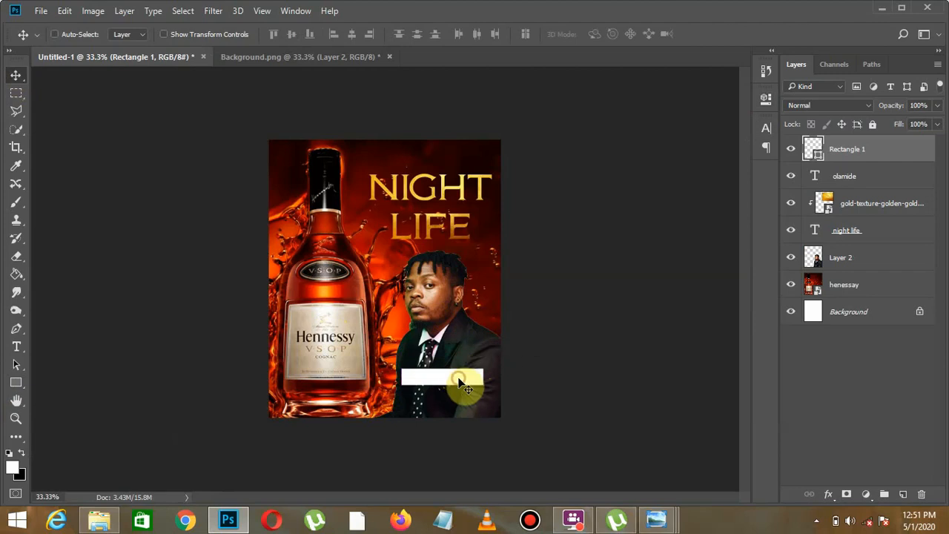
{"action": "left_click", "coordinate": [849, 176]}
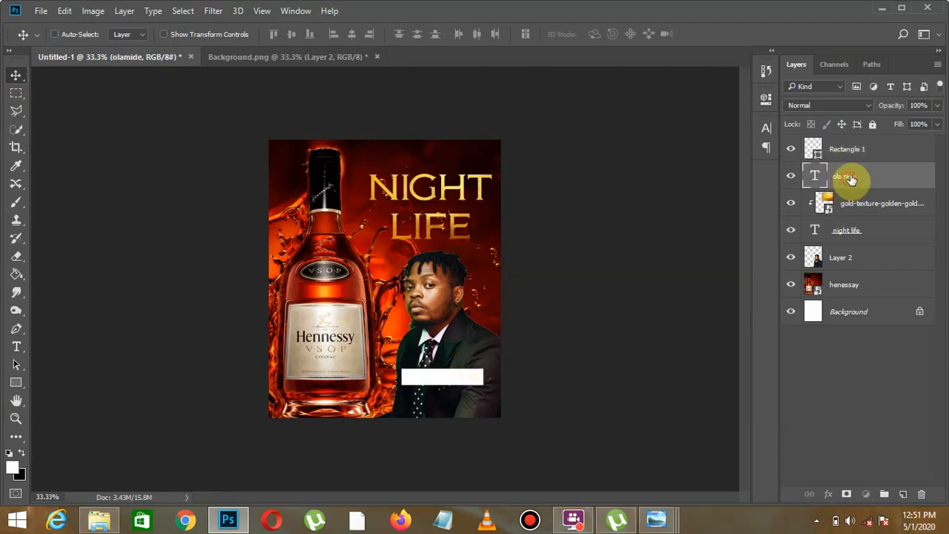
{"action": "left_click_drag", "start_coordinate": [848, 180], "coordinate": [870, 149]}
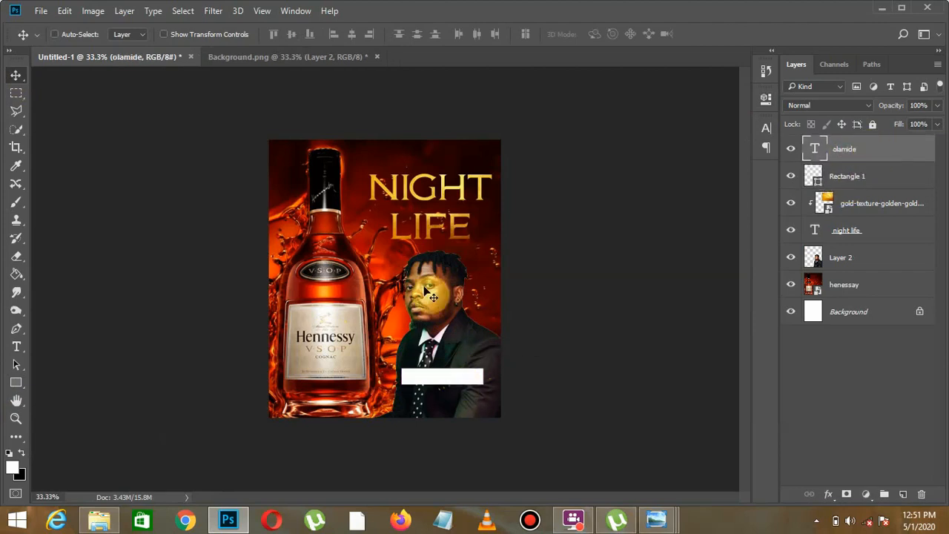
- Recolour the OLAMIDE text to dark red 4c0400 sampled from the flyer background and set its size to 55.88 pt
{"action": "left_click", "coordinate": [18, 347]}
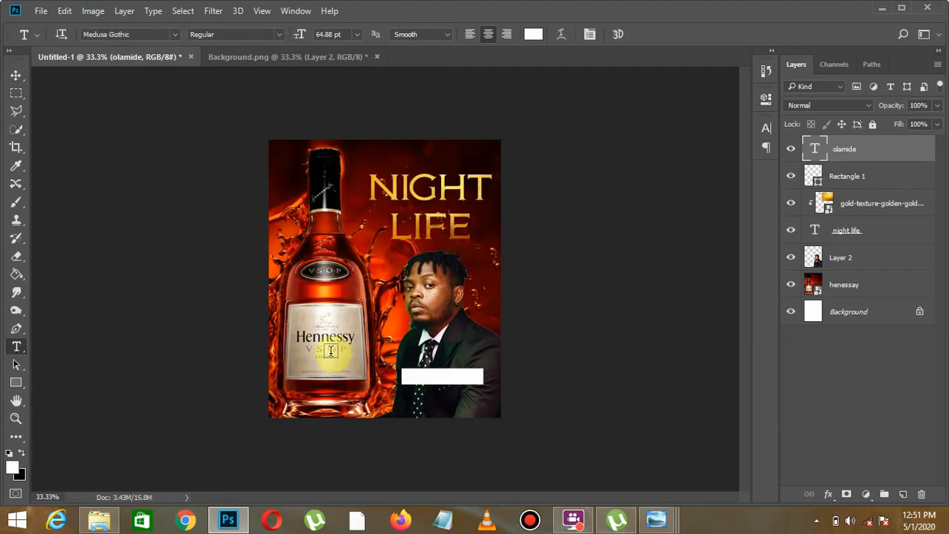
{"action": "left_click", "coordinate": [426, 373]}
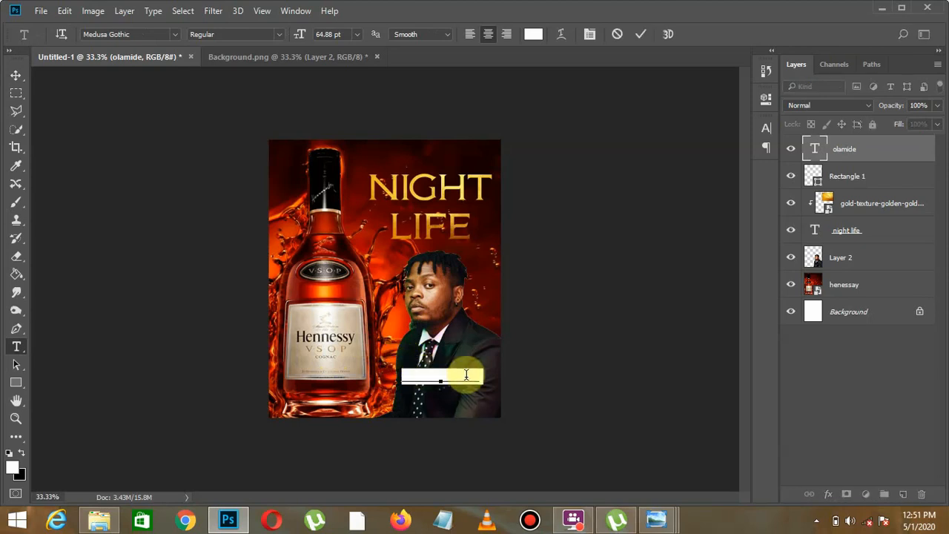
{"action": "left_click_drag", "start_coordinate": [477, 376], "coordinate": [326, 378]}
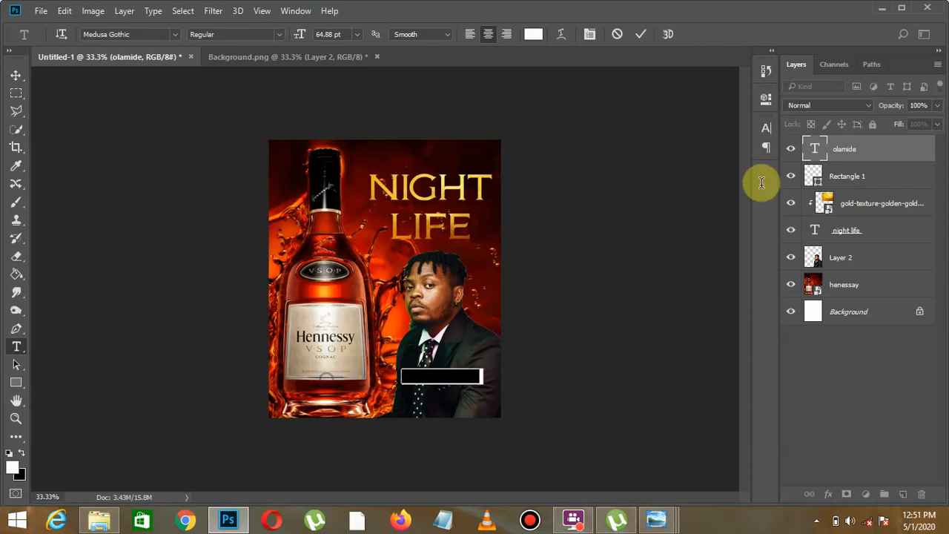
{"action": "left_click", "coordinate": [765, 127]}
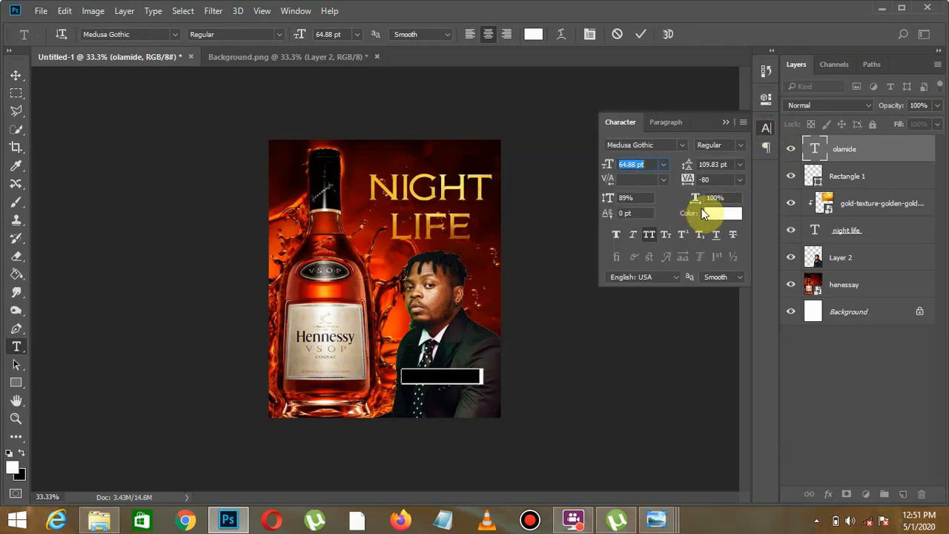
{"action": "left_click", "coordinate": [715, 211]}
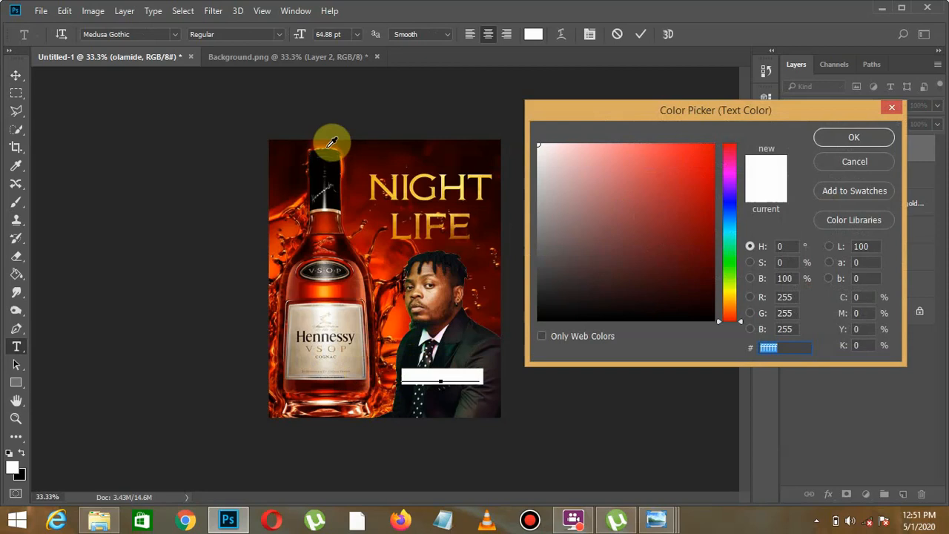
{"action": "left_click_drag", "start_coordinate": [332, 185], "coordinate": [330, 293]}
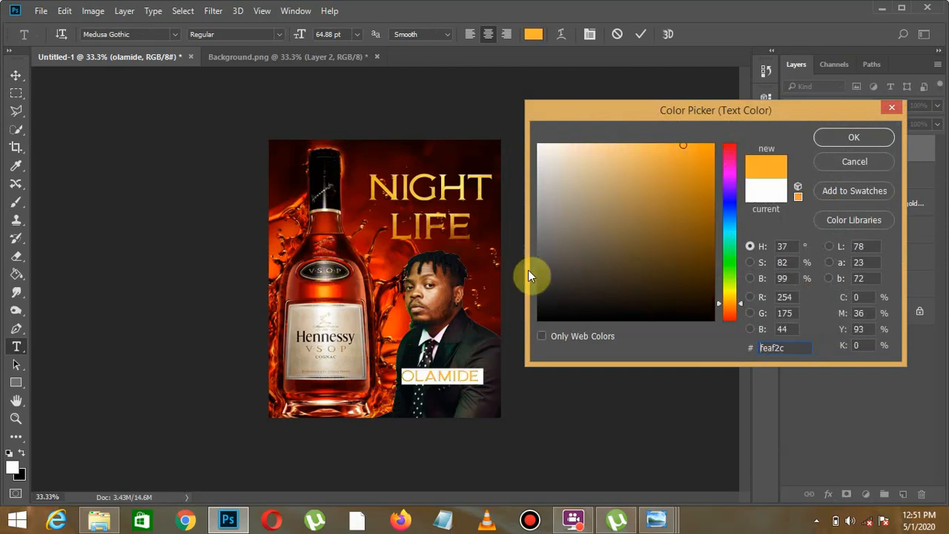
{"action": "left_click", "coordinate": [495, 280]}
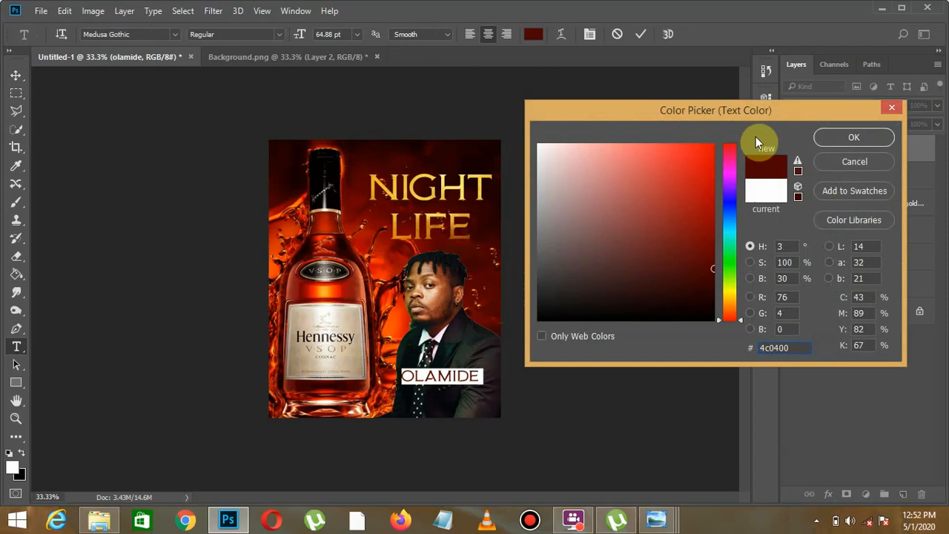
{"action": "left_click", "coordinate": [837, 136]}
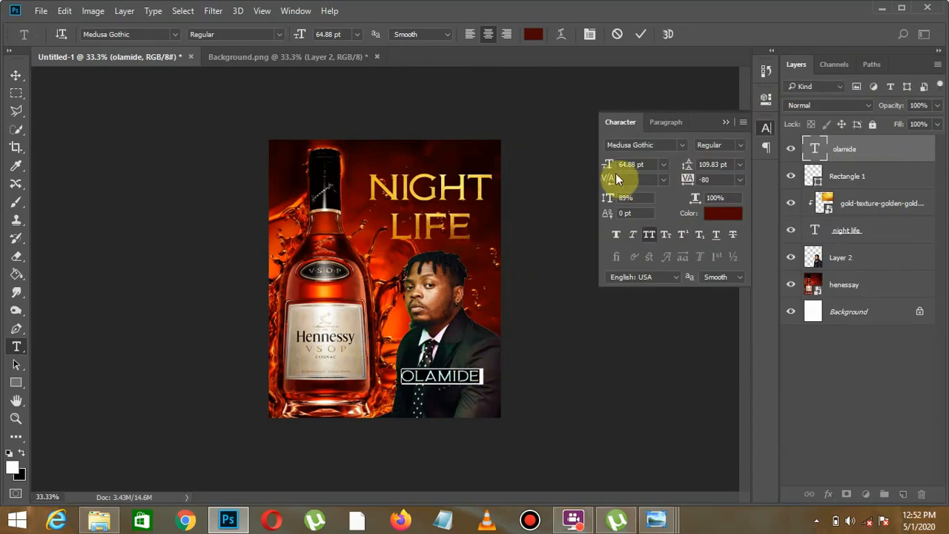
{"action": "left_click_drag", "start_coordinate": [606, 170], "coordinate": [604, 169]}
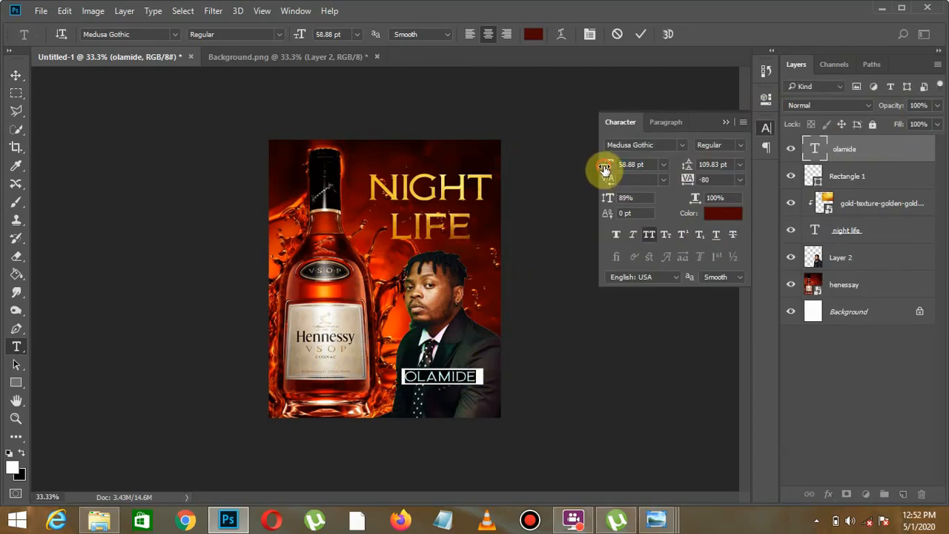
{"action": "left_click", "coordinate": [16, 77]}
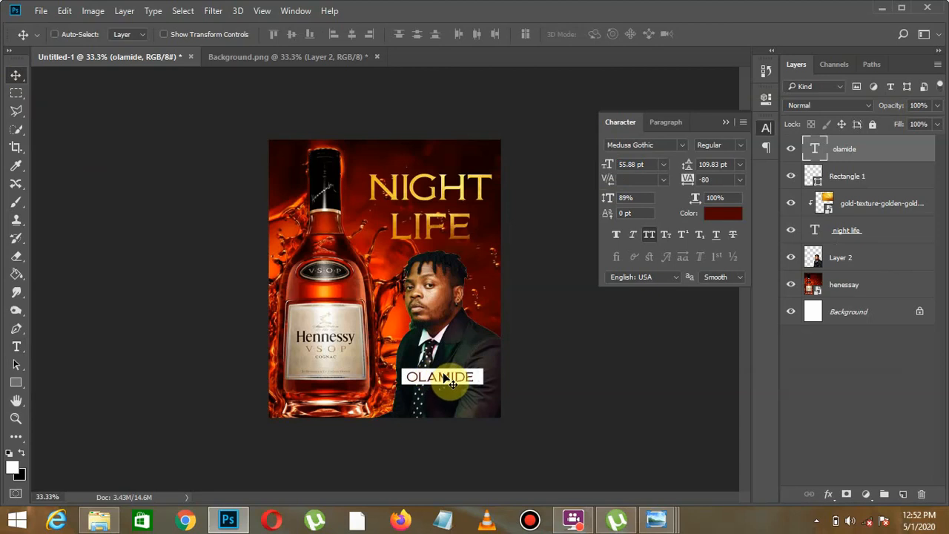
- Nudge the OLAMIDE text slightly right and up to centre it on the white rectangle
{"action": "left_click_drag", "start_coordinate": [444, 377], "coordinate": [448, 375]}
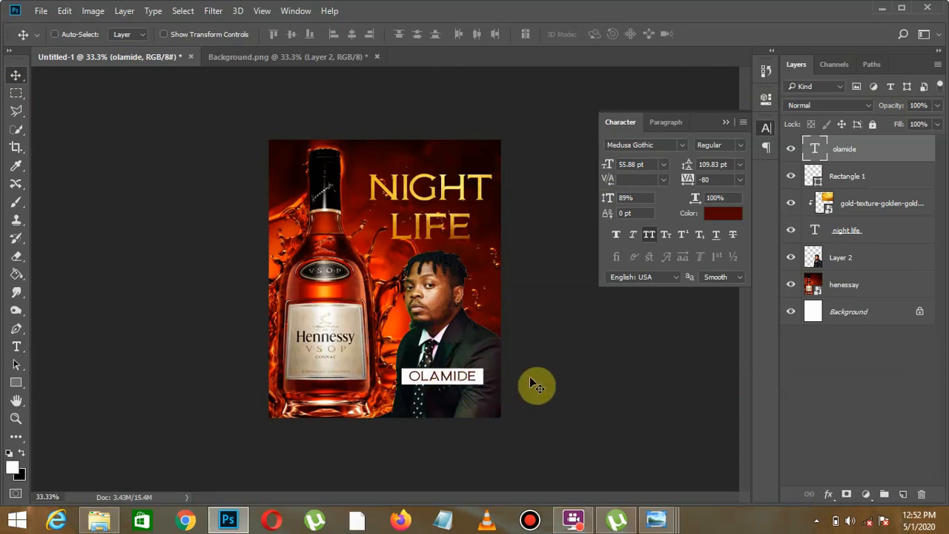
{"action": "left_click", "coordinate": [726, 121]}
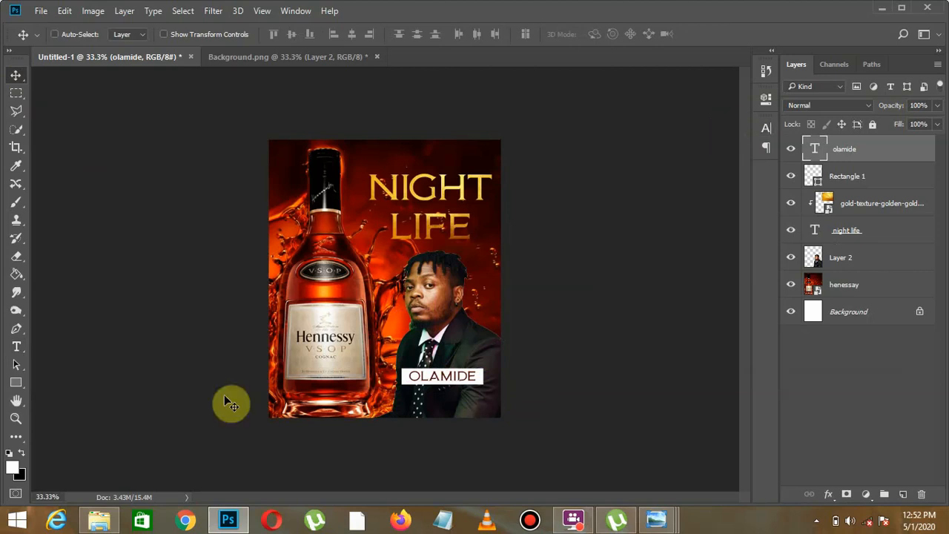
- Place the flare image from New folder inside the free class folder onto the flyer, over the NIGHT LIFE title
{"action": "left_click", "coordinate": [104, 522]}
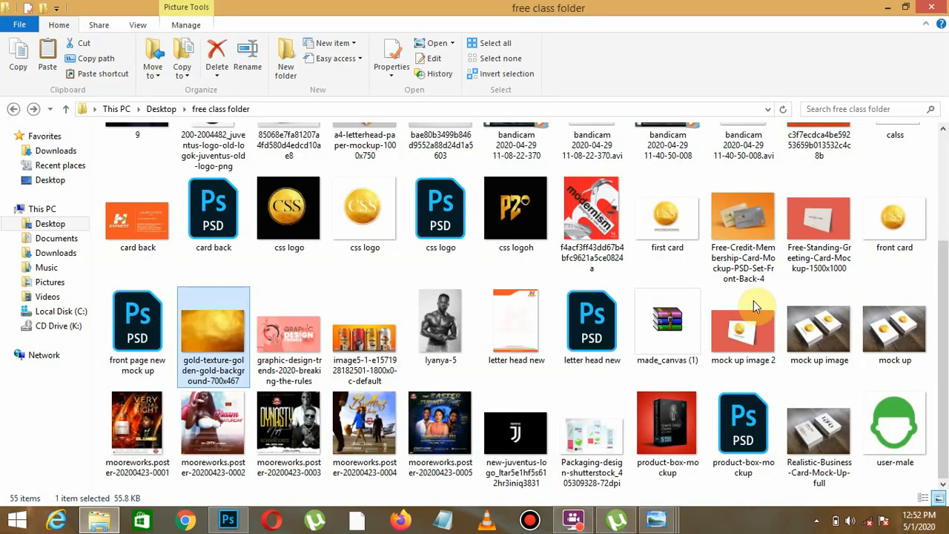
{"action": "left_click_drag", "start_coordinate": [943, 313], "coordinate": [942, 126]}
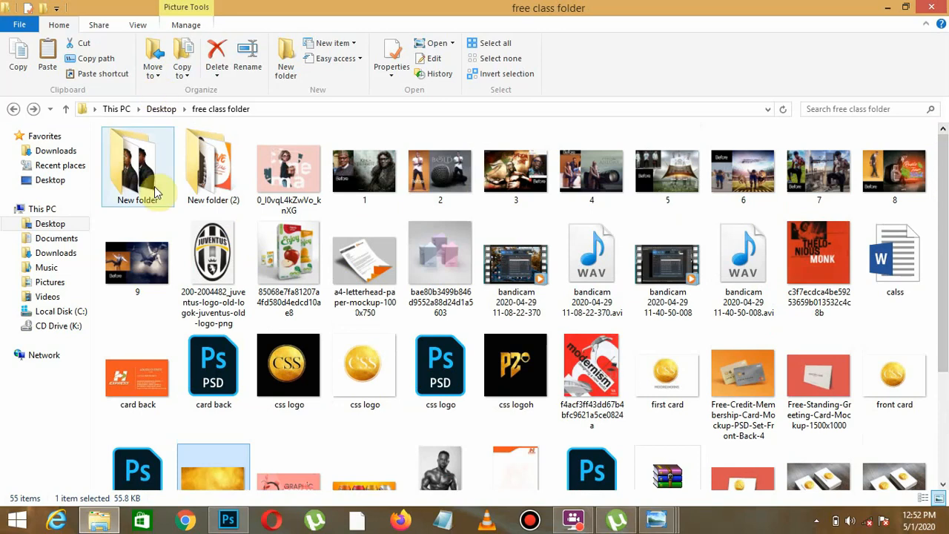
{"action": "double_click", "coordinate": [155, 186]}
{"action": "left_click", "coordinate": [536, 160]}
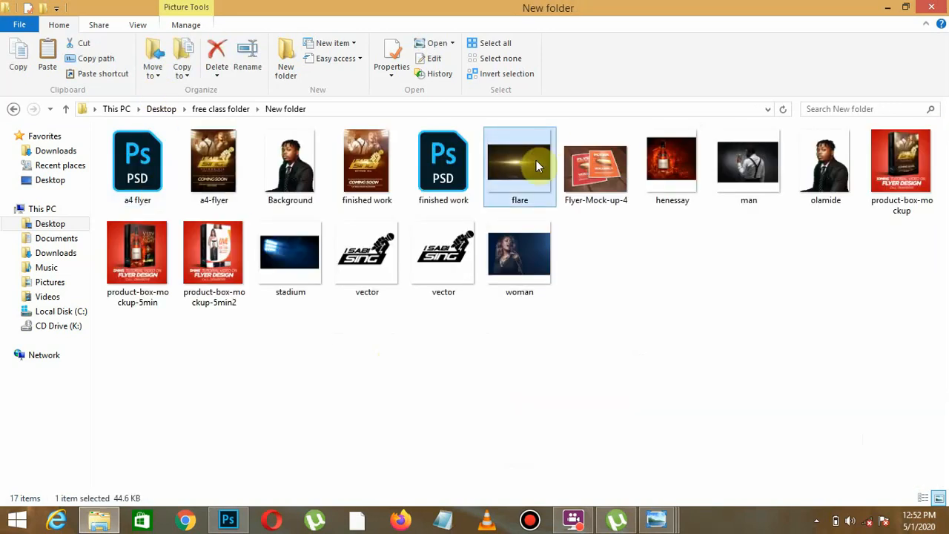
{"action": "left_click_drag", "start_coordinate": [536, 160], "coordinate": [462, 251]}
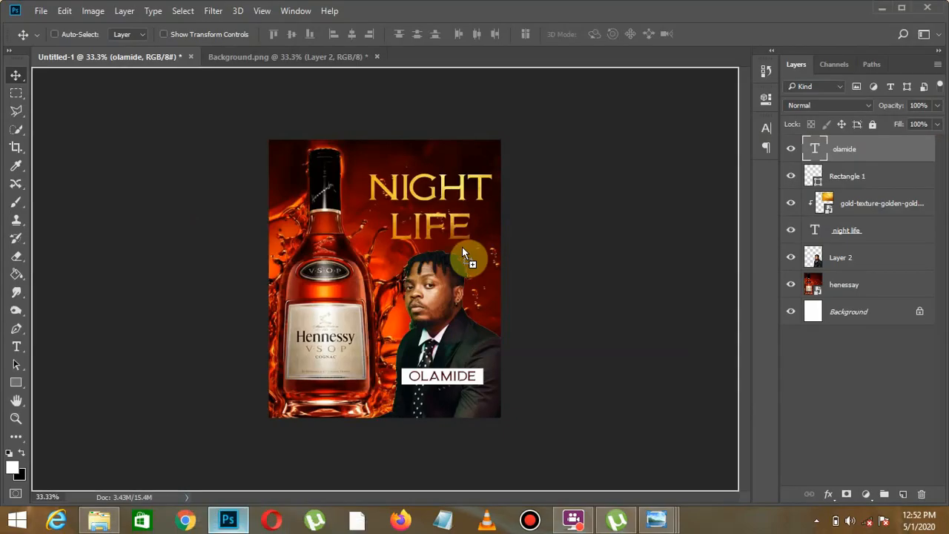
{"action": "left_click_drag", "start_coordinate": [381, 240], "coordinate": [416, 149]}
{"action": "left_click", "coordinate": [16, 76]}
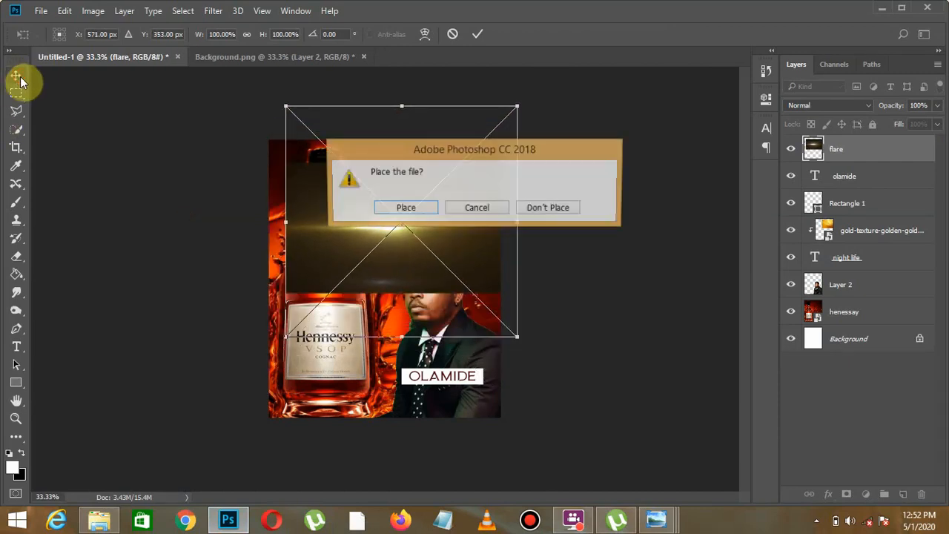
{"action": "left_click", "coordinate": [405, 207]}
- Set the flare layer's blend mode to Screen and position its glow between the words NIGHT and LIFE
{"action": "left_click", "coordinate": [835, 104]}
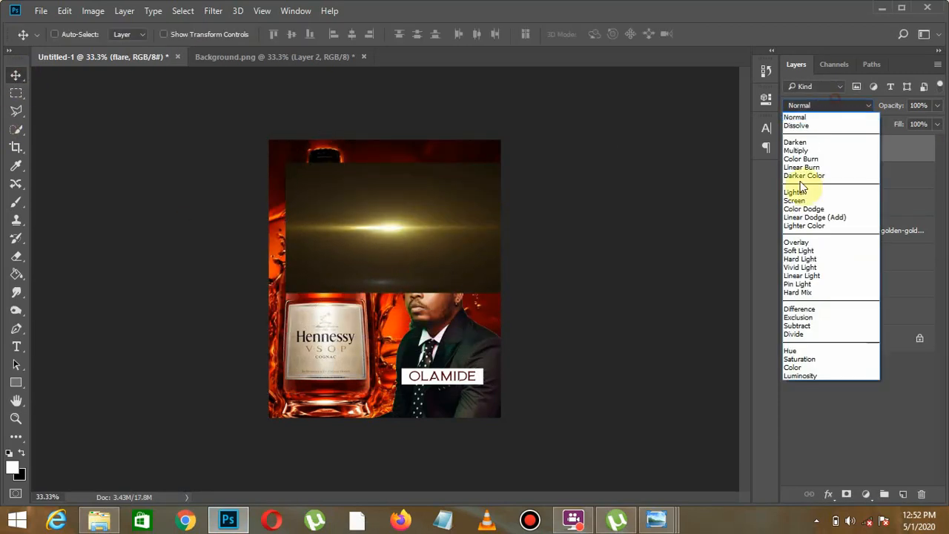
{"action": "left_click", "coordinate": [824, 195]}
{"action": "left_click_drag", "start_coordinate": [491, 267], "coordinate": [461, 227]}
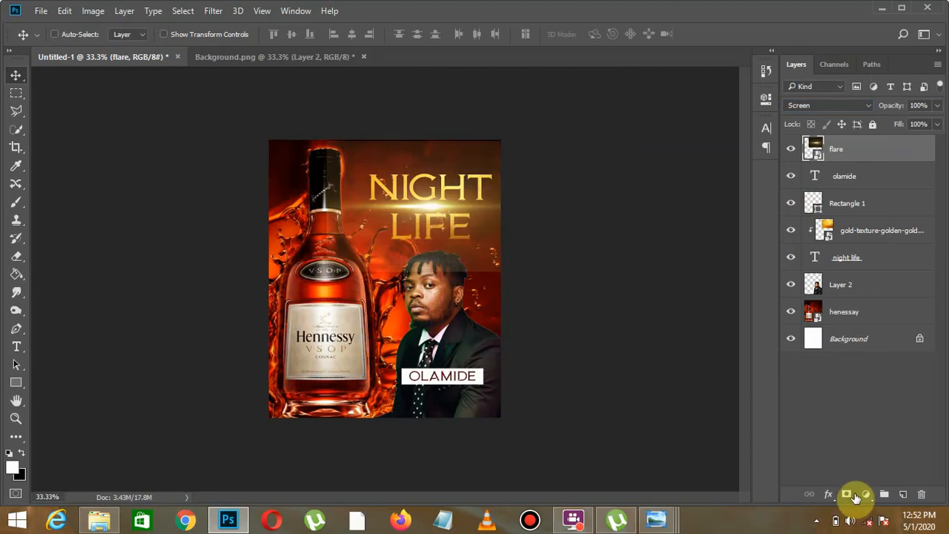
{"action": "left_click", "coordinate": [865, 494]}
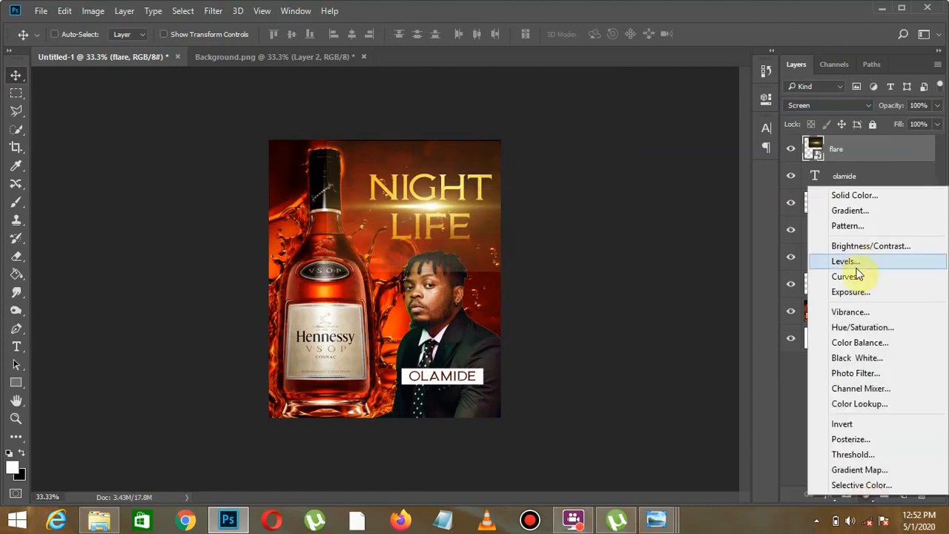
{"action": "left_click", "coordinate": [691, 402]}
{"action": "left_click_drag", "start_coordinate": [438, 225], "coordinate": [432, 227]}
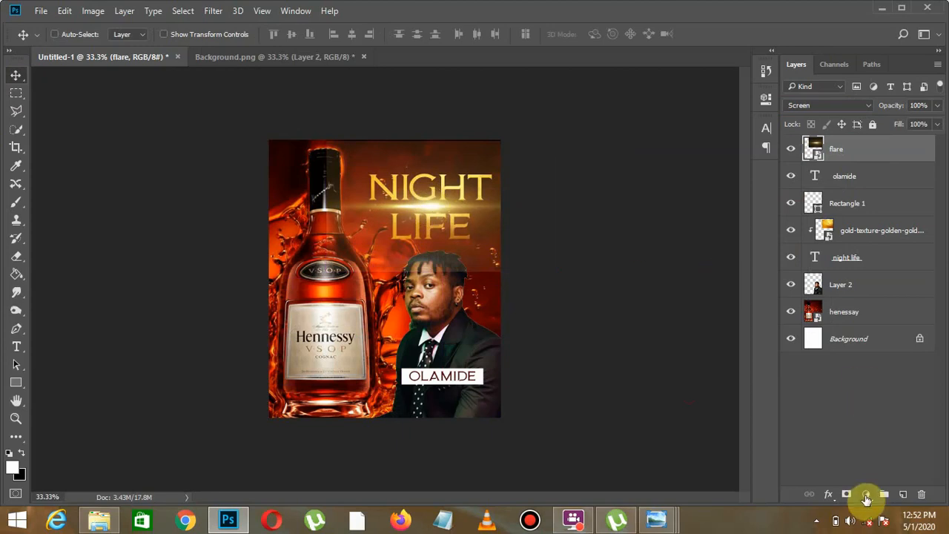
- Add a Levels adjustment clipped to the flare layer with the midtone input at 0.43
{"action": "left_click", "coordinate": [865, 495]}
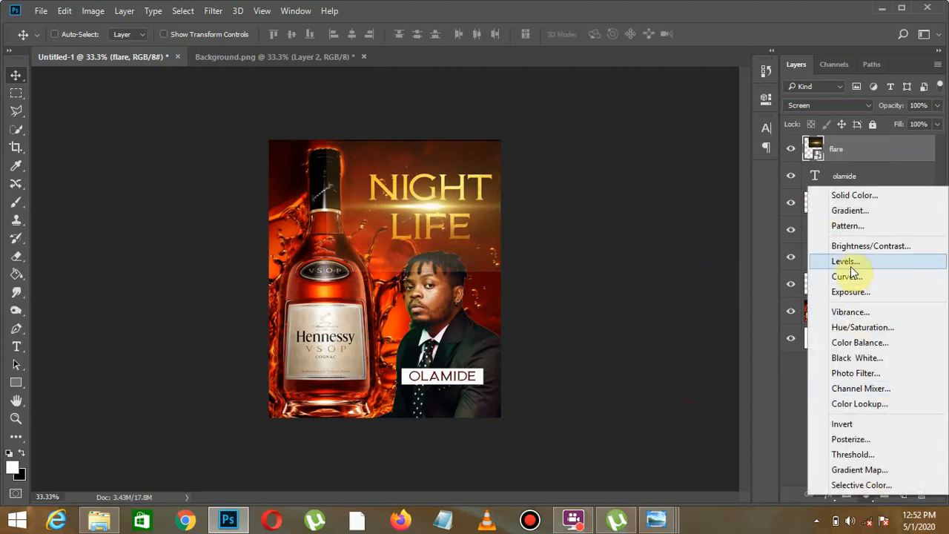
{"action": "left_click", "coordinate": [850, 265]}
{"action": "right_click", "coordinate": [886, 146]}
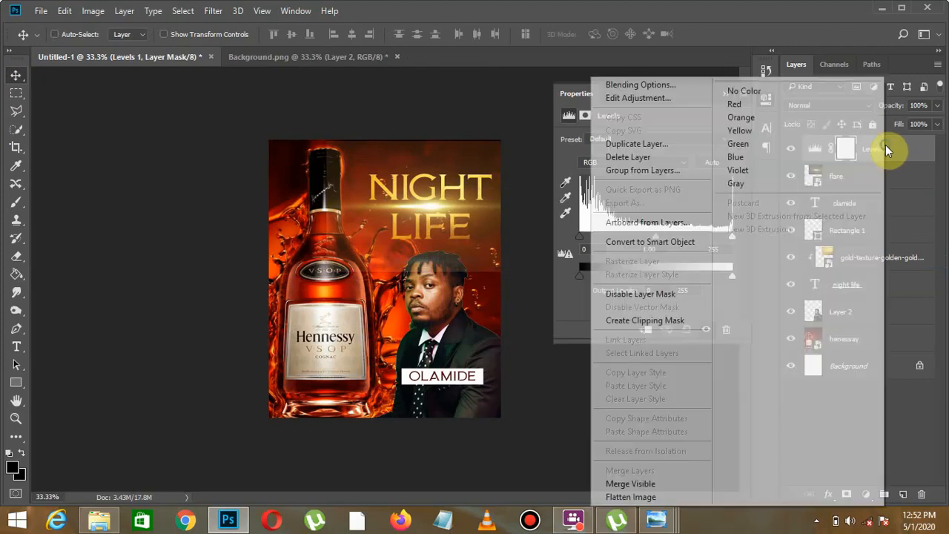
{"action": "left_click", "coordinate": [630, 320]}
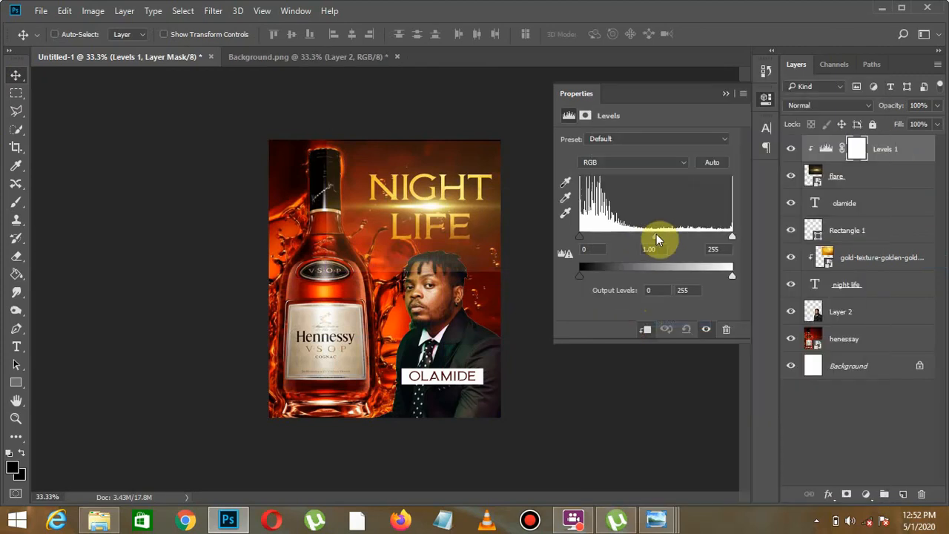
{"action": "left_click_drag", "start_coordinate": [652, 234], "coordinate": [693, 232]}
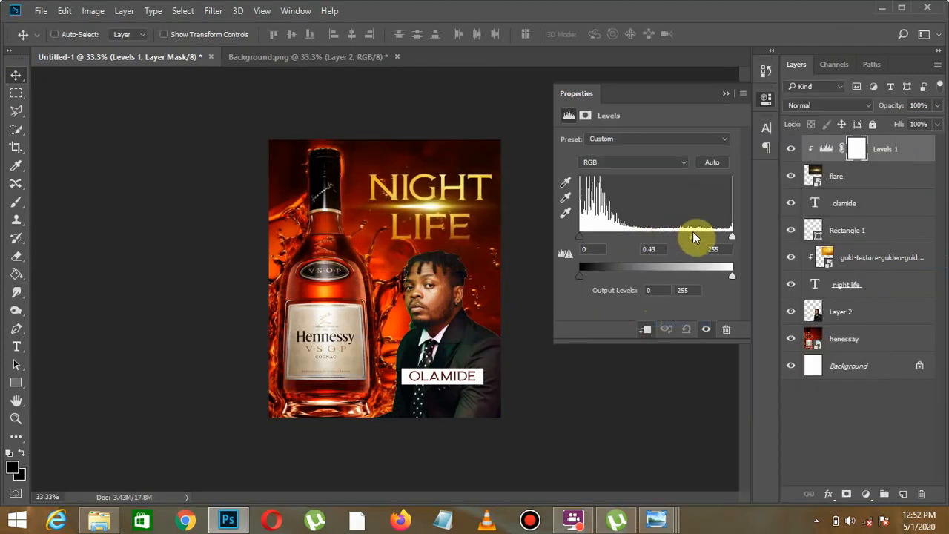
{"action": "left_click", "coordinate": [726, 94]}
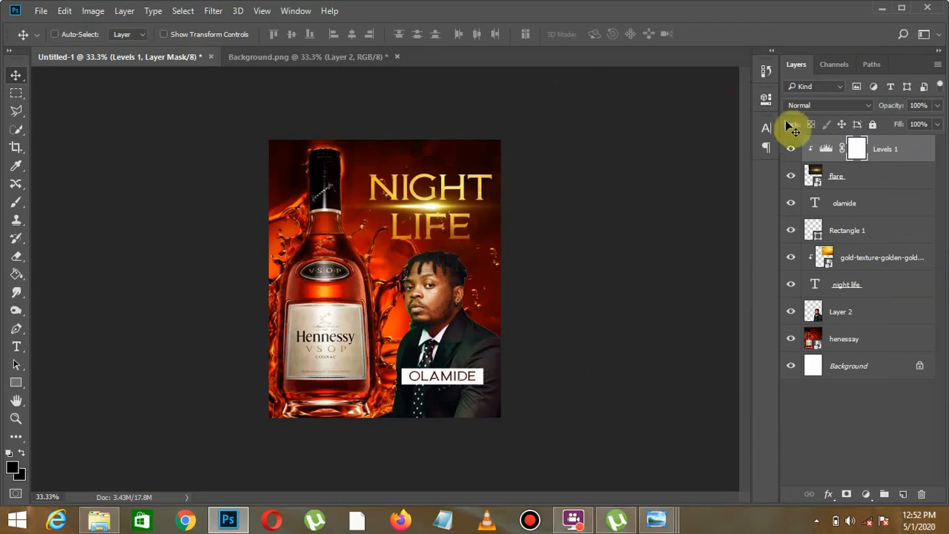
- Duplicate the flare layer together with its Levels adjustment and move the copy down to the top edge of the OLAMIDE rectangle
{"action": "left_click", "coordinate": [857, 175], "text": "shift"}
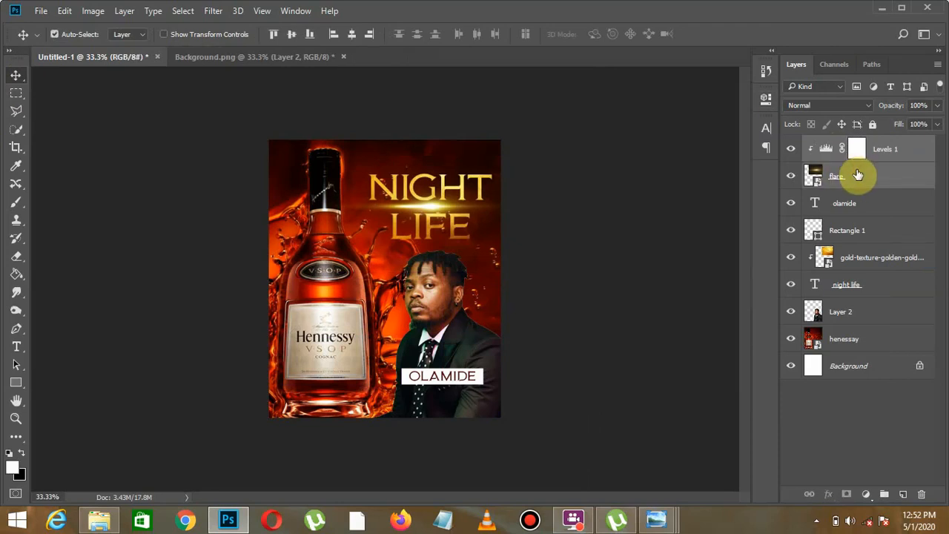
{"action": "key", "text": "ctrl+j"}
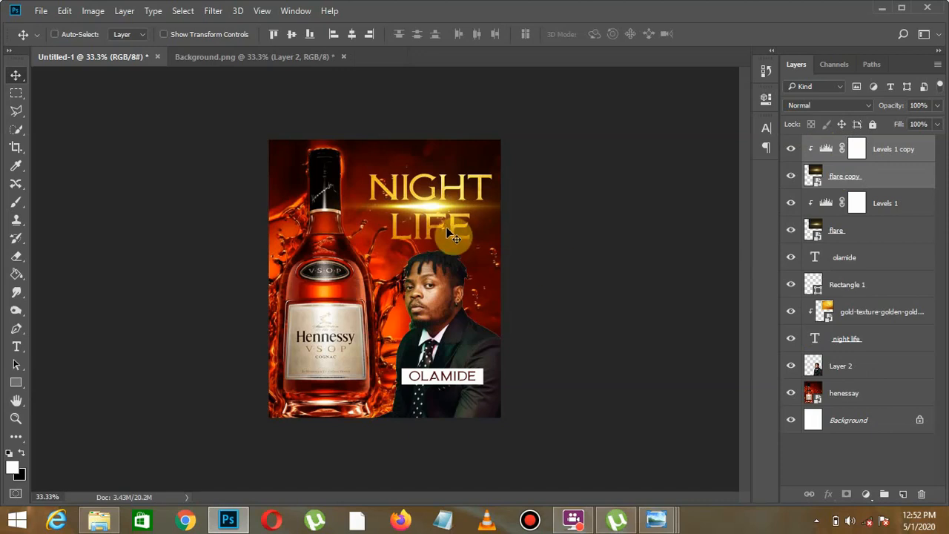
{"action": "left_click_drag", "start_coordinate": [448, 230], "coordinate": [451, 379]}
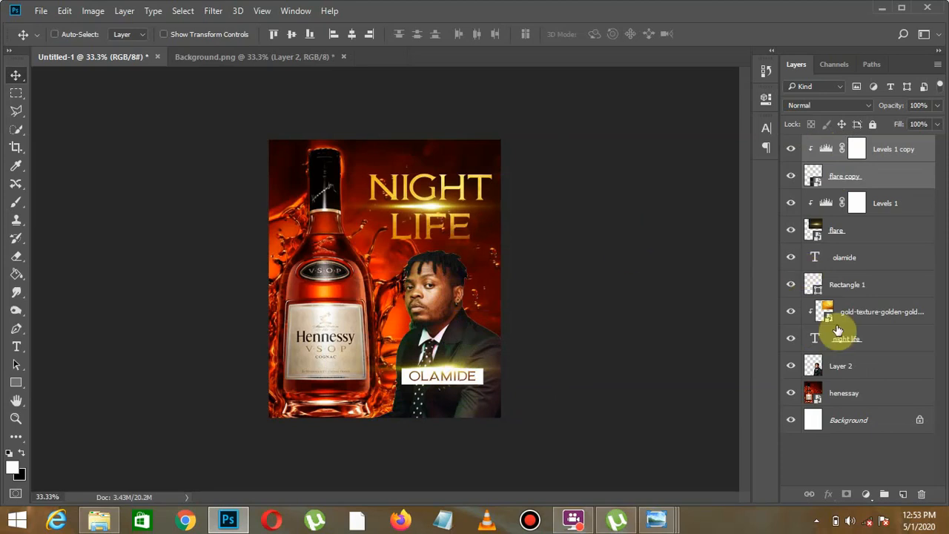
- Add a Color Balance adjustment clipped to the man's Layer 2 and shift its midtones towards red and yellow
{"action": "left_click", "coordinate": [833, 365]}
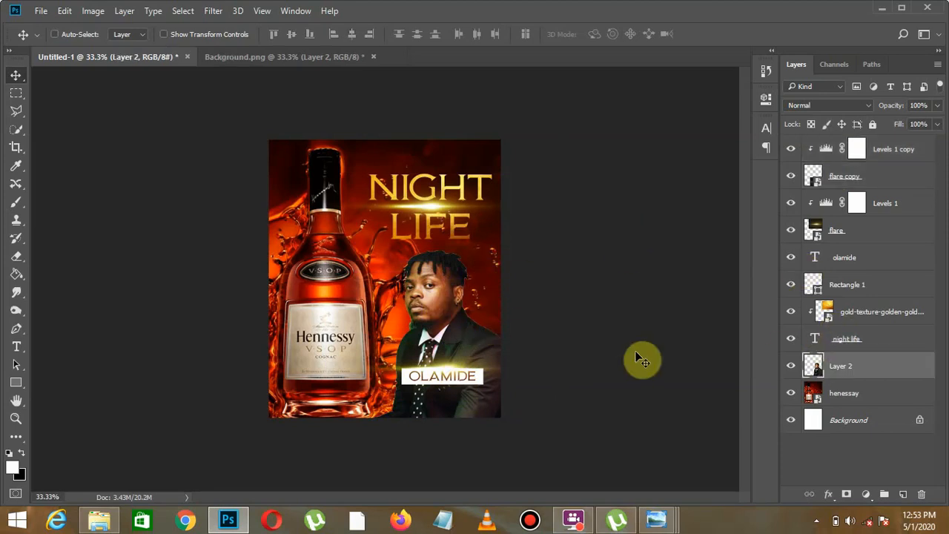
{"action": "left_click", "coordinate": [868, 494]}
{"action": "left_click", "coordinate": [853, 339]}
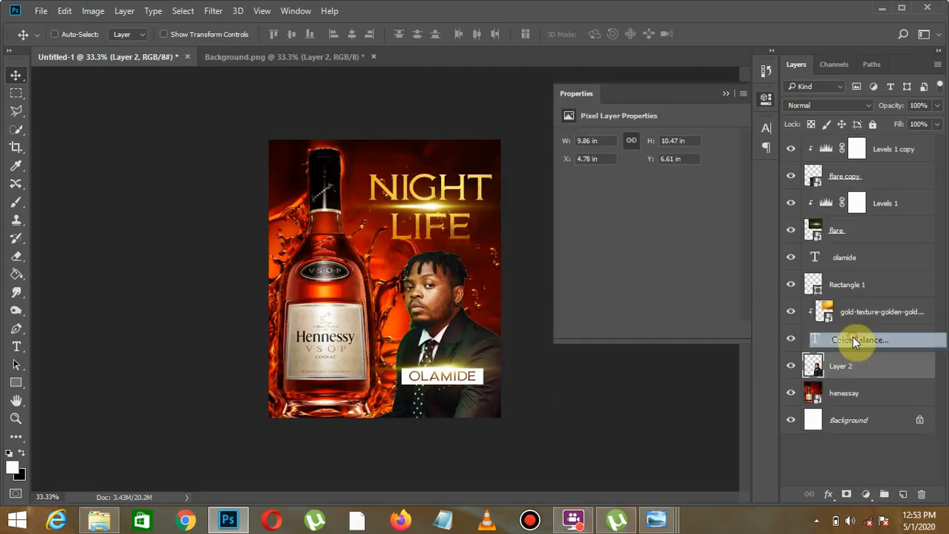
{"action": "right_click", "coordinate": [884, 359]}
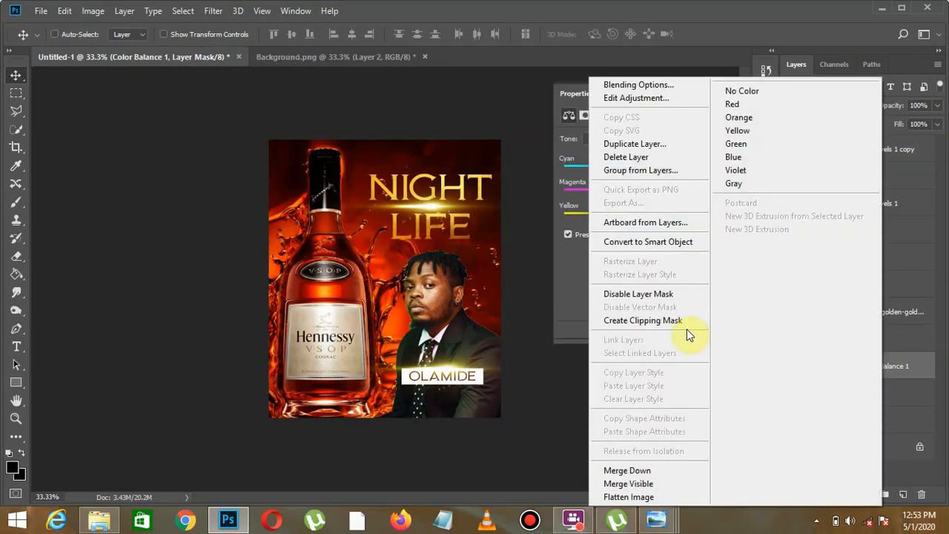
{"action": "left_click", "coordinate": [648, 326]}
{"action": "left_click_drag", "start_coordinate": [627, 215], "coordinate": [602, 222]}
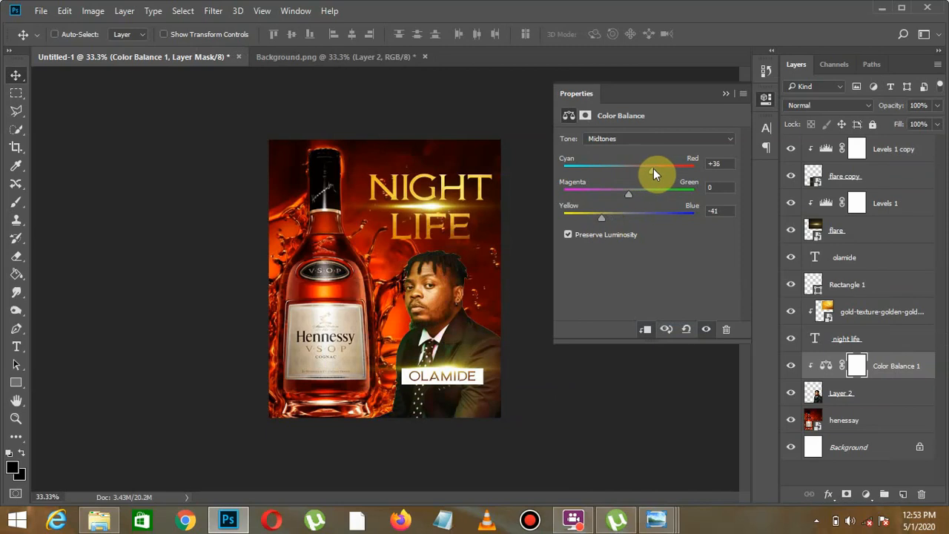
{"action": "left_click_drag", "start_coordinate": [653, 168], "coordinate": [659, 169]}
{"action": "left_click_drag", "start_coordinate": [602, 220], "coordinate": [606, 216]}
{"action": "left_click", "coordinate": [725, 94]}
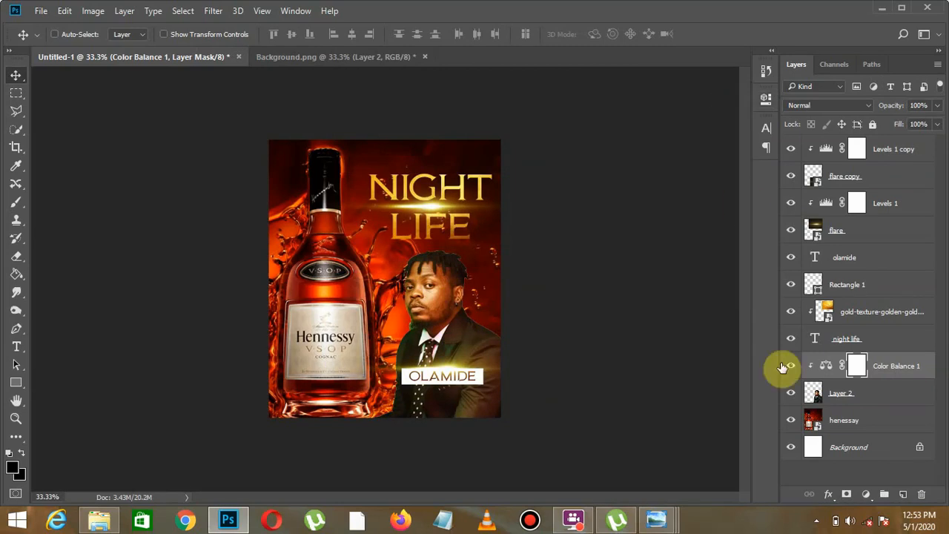
- Add a Levels adjustment directly above the man's Layer 2 with midtone input 0.70 and white input about 231
{"action": "left_click", "coordinate": [847, 395]}
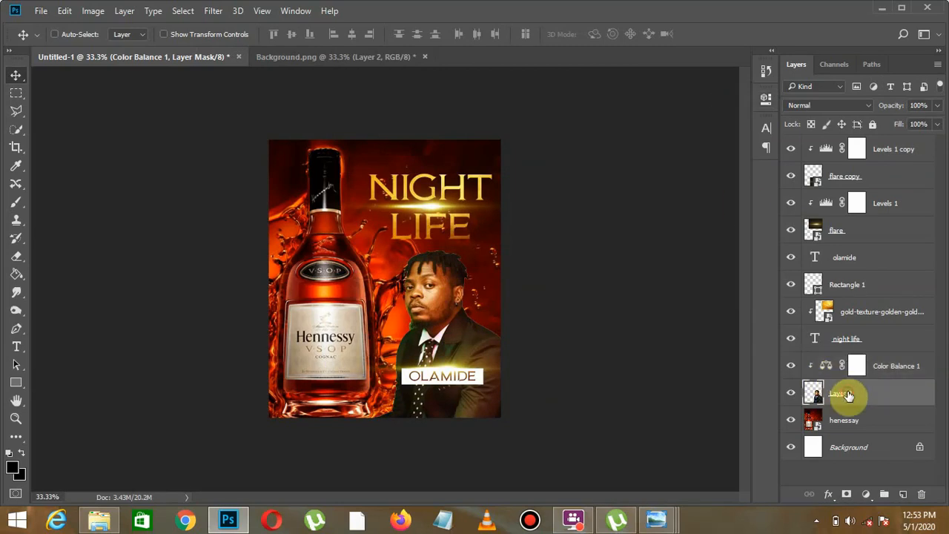
{"action": "left_click", "coordinate": [866, 496]}
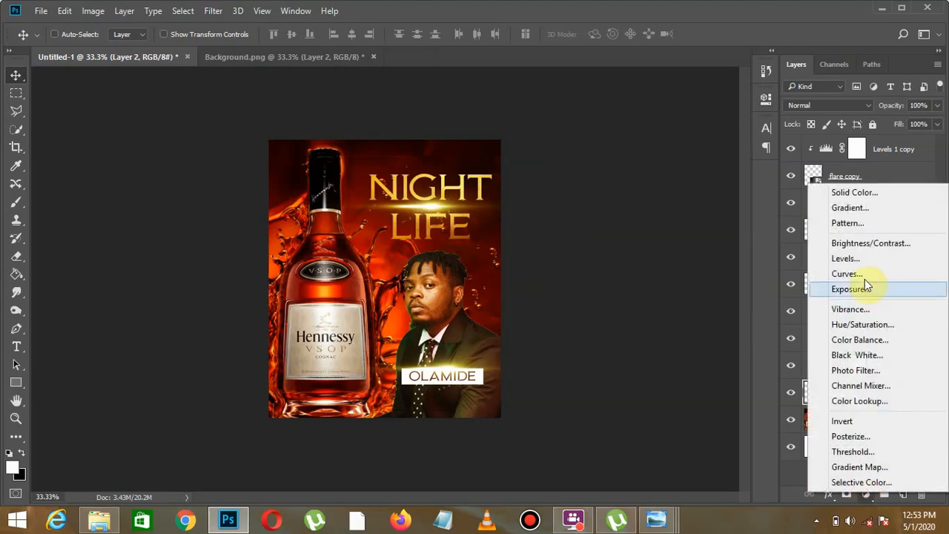
{"action": "left_click", "coordinate": [864, 258]}
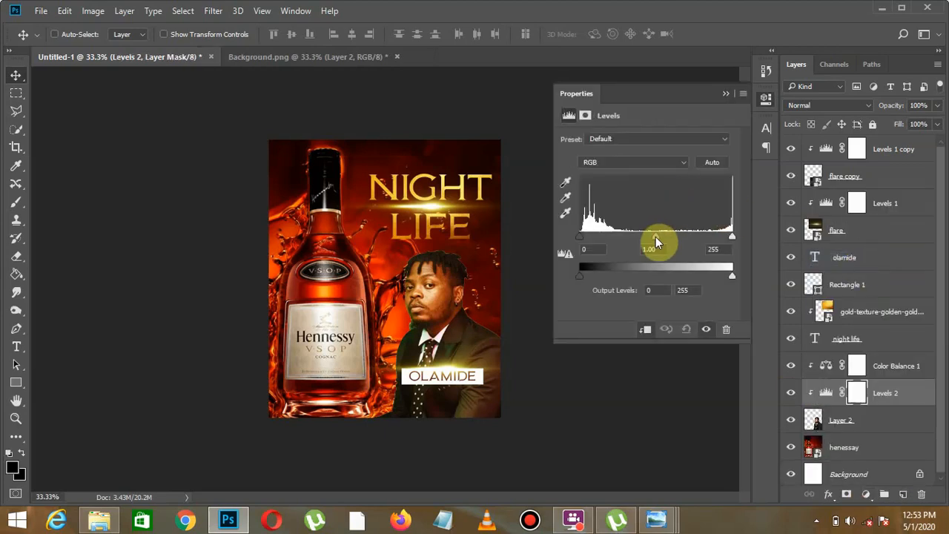
{"action": "left_click_drag", "start_coordinate": [656, 236], "coordinate": [670, 235]}
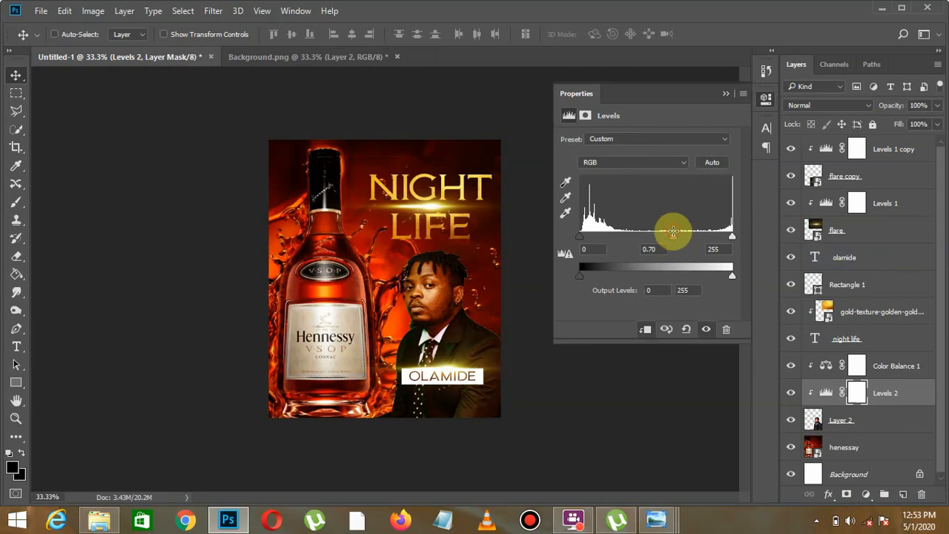
{"action": "left_click_drag", "start_coordinate": [732, 235], "coordinate": [720, 241]}
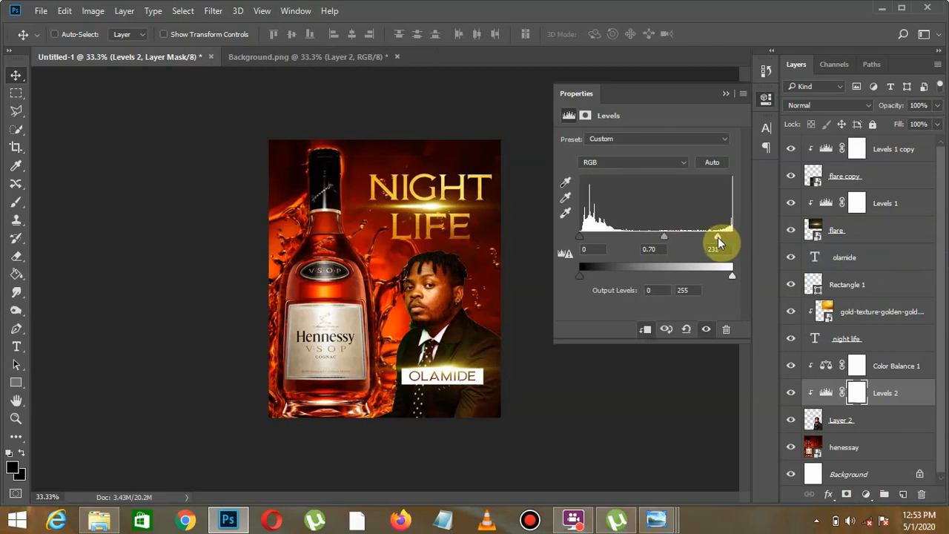
{"action": "left_click", "coordinate": [723, 96]}
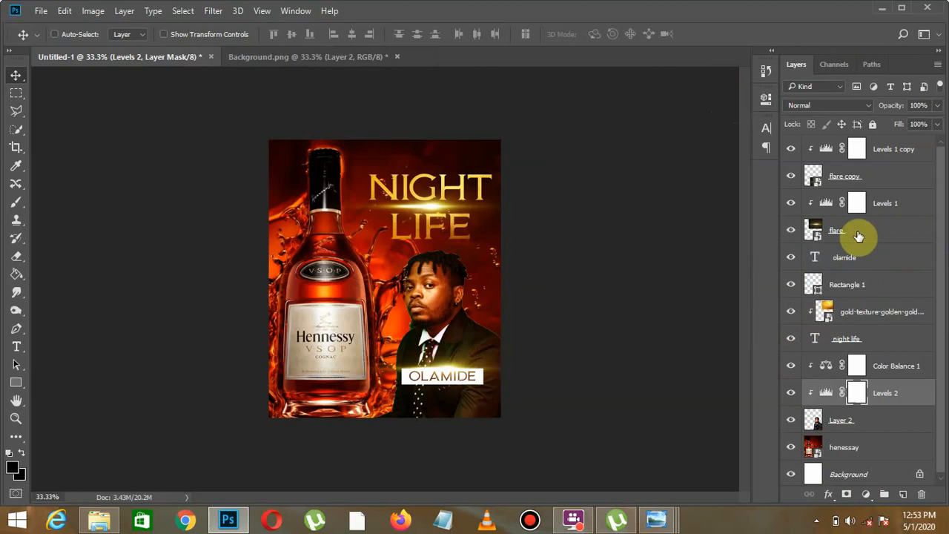
- Compare the man's portrait with and without the Levels 2 adjustment and set that layer's opacity to 90%
{"action": "left_click", "coordinate": [791, 392]}
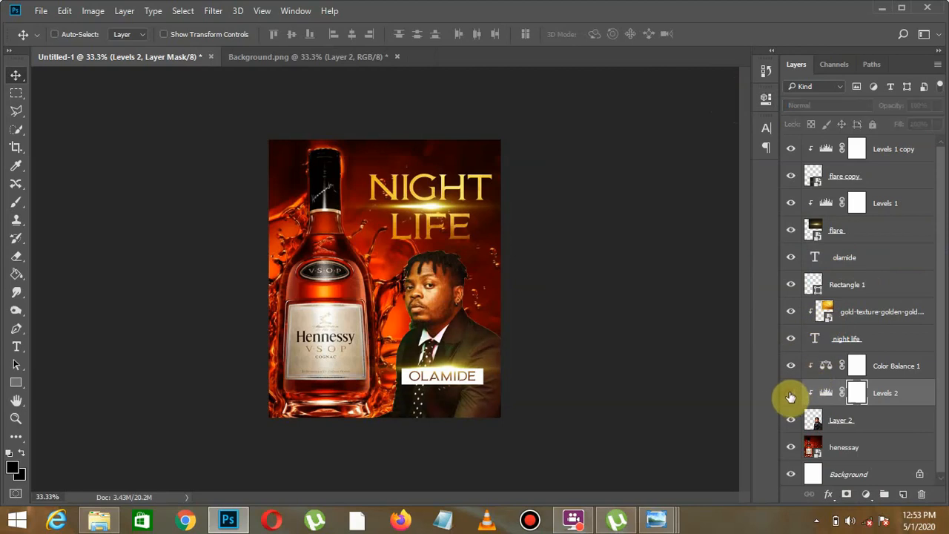
{"action": "left_click", "coordinate": [791, 392]}
{"action": "left_click", "coordinate": [871, 393]}
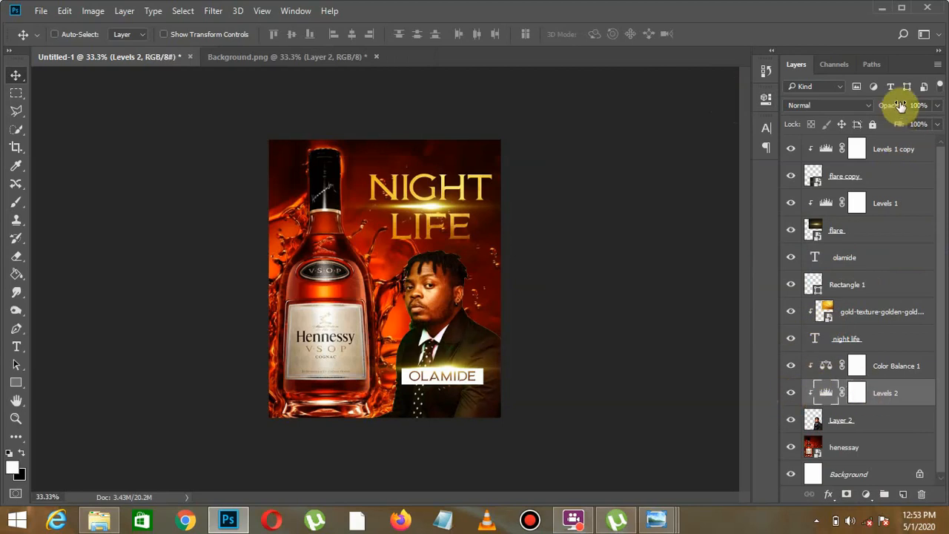
{"action": "left_click_drag", "start_coordinate": [899, 106], "coordinate": [886, 109]}
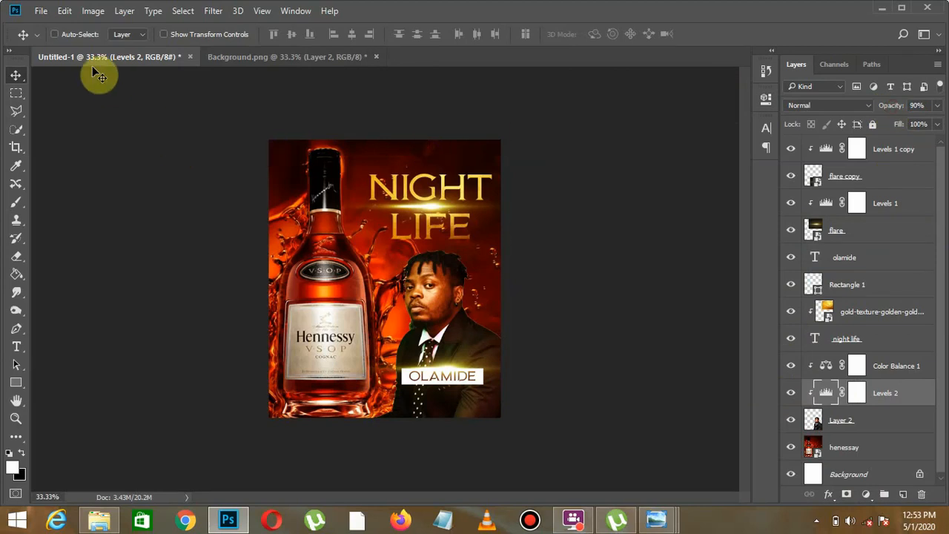
- Save the flyer in the New folder as a layered Photoshop PSD file named "olamide finished"
{"action": "left_click", "coordinate": [40, 12]}
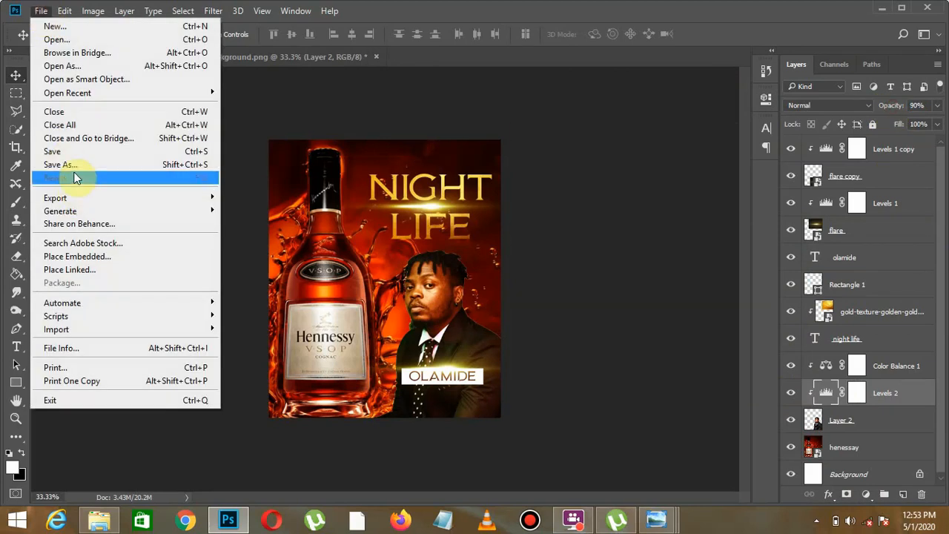
{"action": "left_click", "coordinate": [74, 165]}
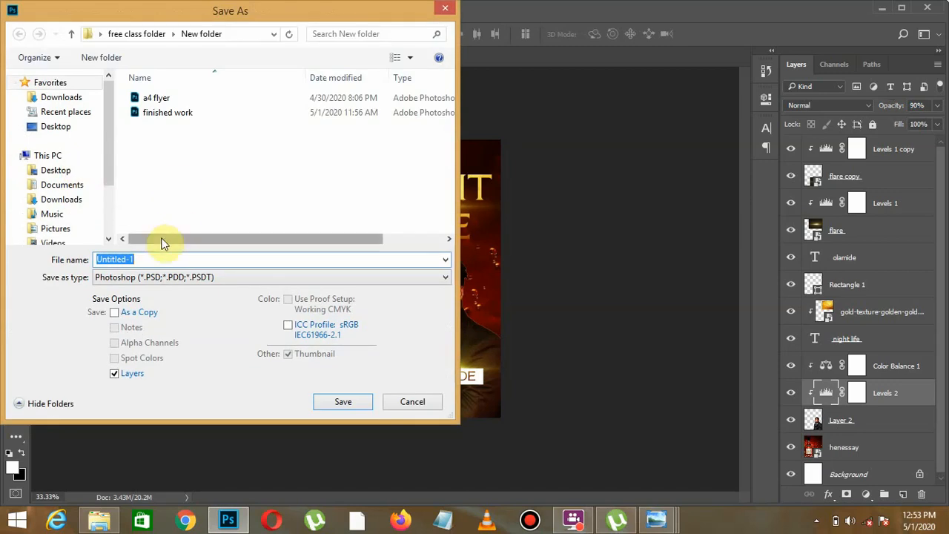
{"action": "type", "text": "olim"}
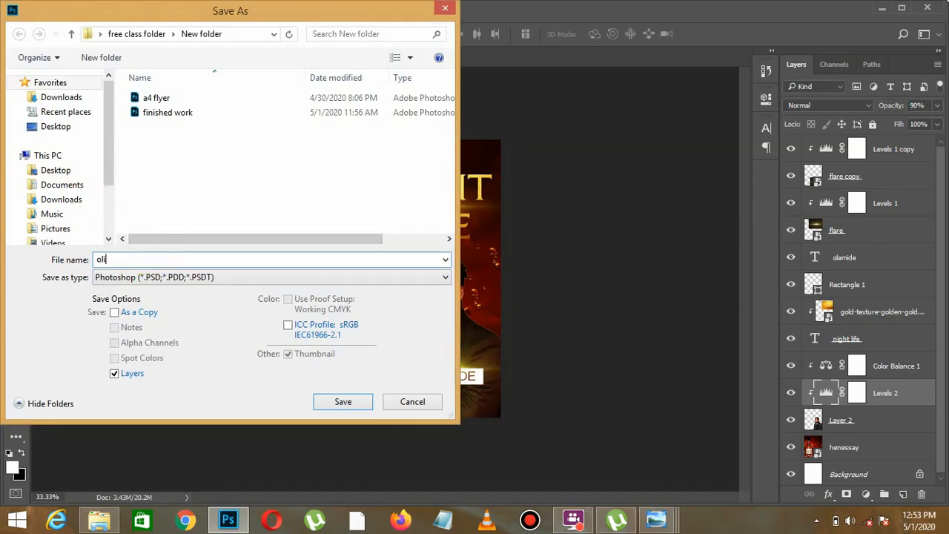
{"action": "key", "text": "BackSpace"}
{"action": "type", "text": "amide"}
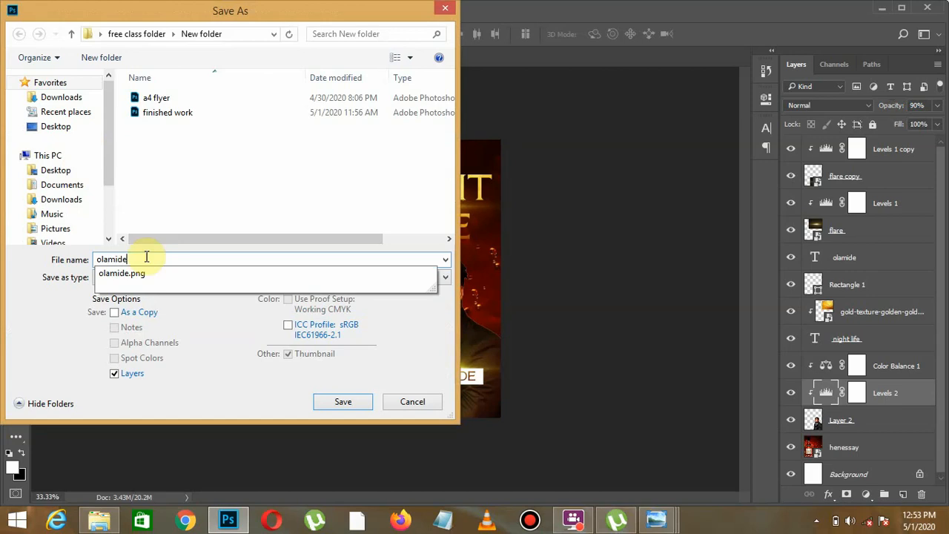
{"action": "type", "text": " fi"}
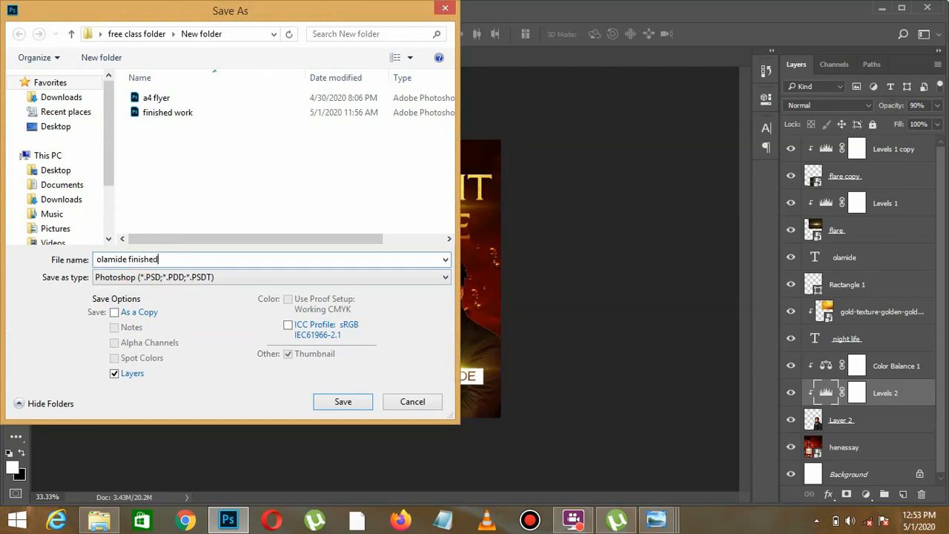
{"action": "type", "text": "nished"}
{"action": "left_click", "coordinate": [238, 279]}
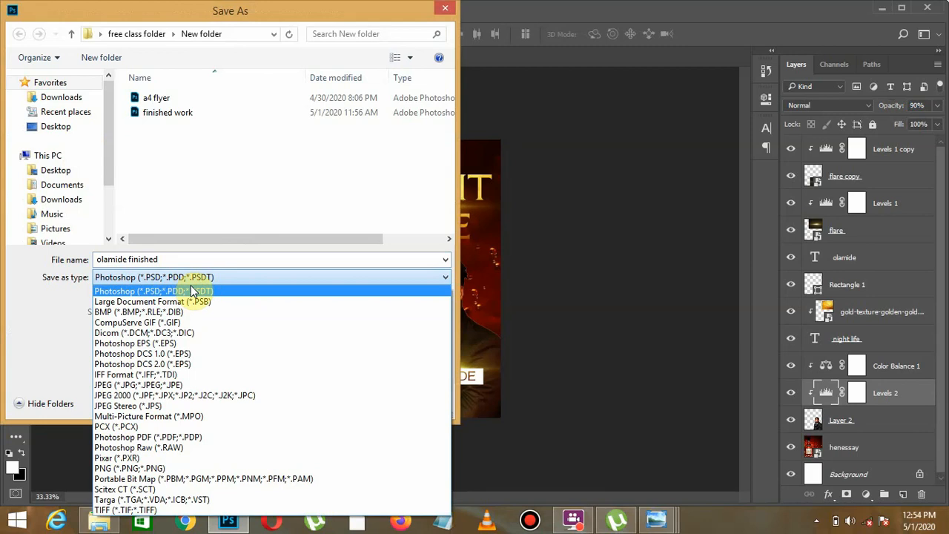
{"action": "left_click", "coordinate": [199, 290]}
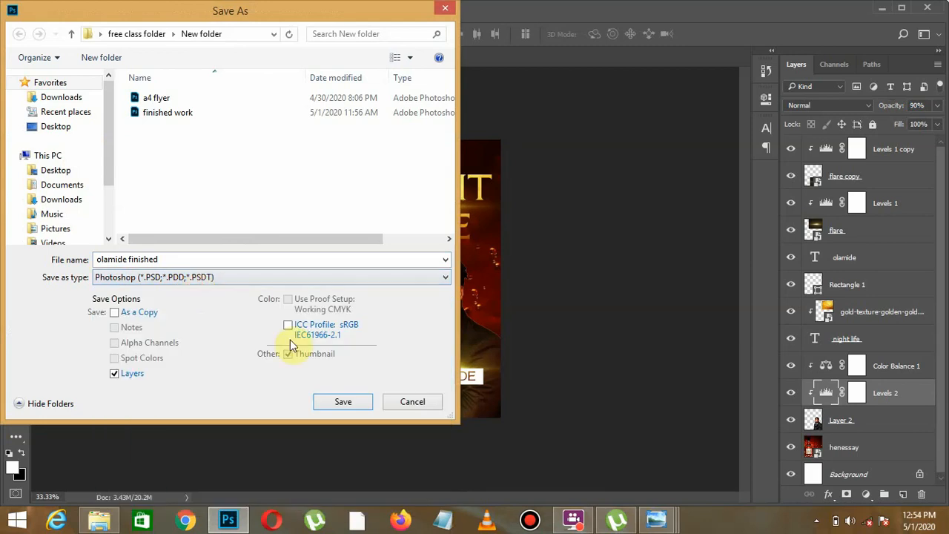
{"action": "left_click", "coordinate": [344, 402]}
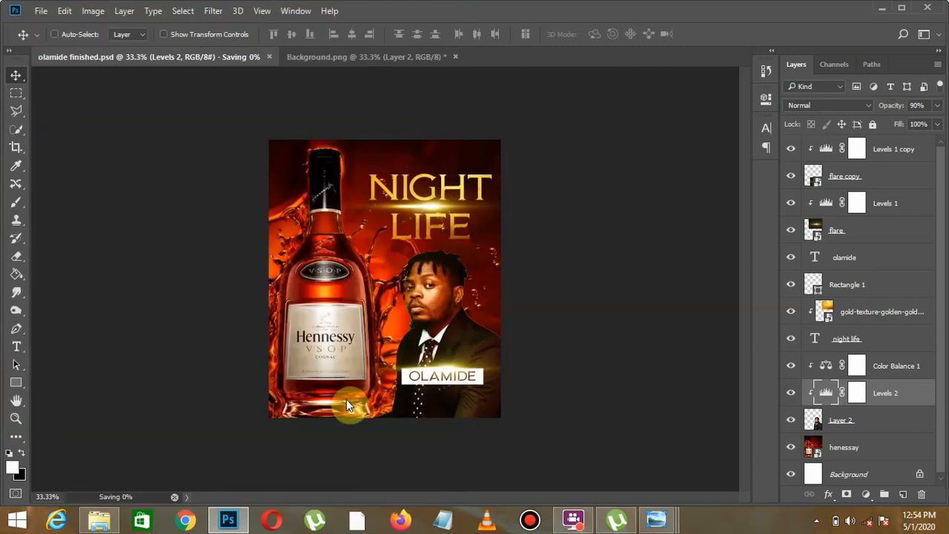
- Save a JPEG copy of the flyer as "olamide finished" at quality 12 (Maximum) with the Baseline ("Standard") format
{"action": "left_click", "coordinate": [40, 10]}
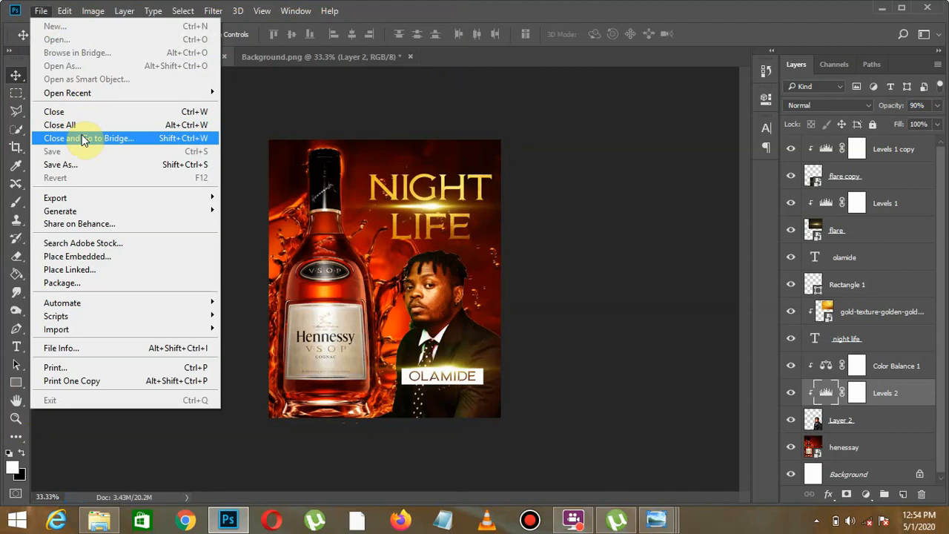
{"action": "left_click", "coordinate": [83, 165]}
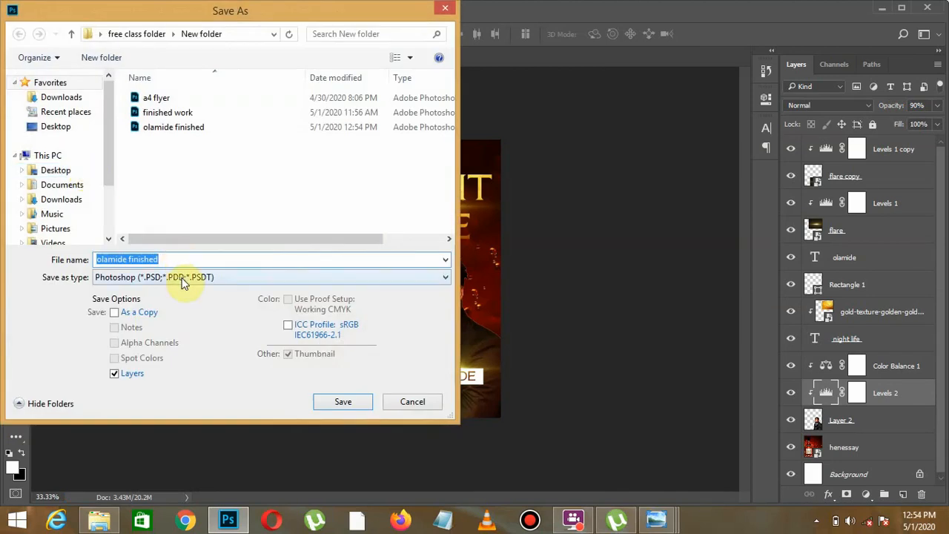
{"action": "left_click", "coordinate": [183, 281]}
{"action": "left_click", "coordinate": [185, 386]}
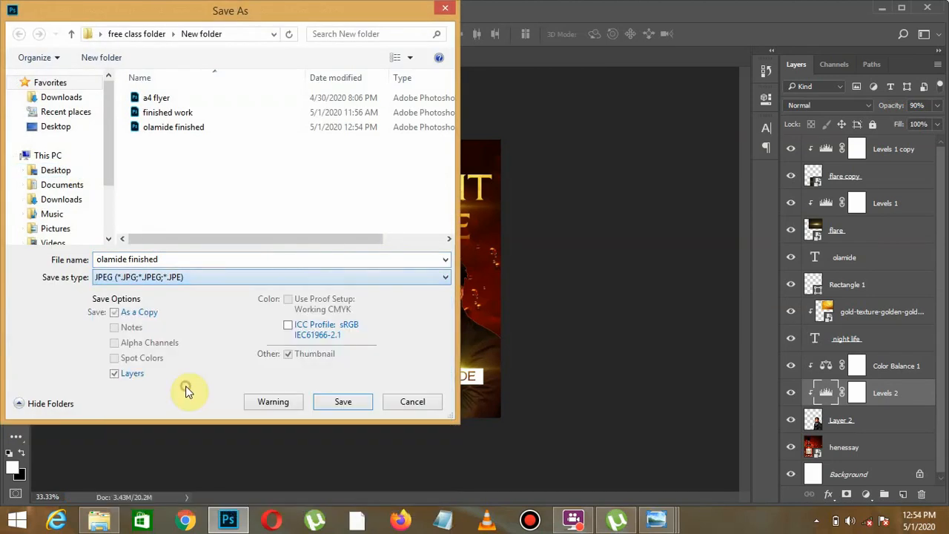
{"action": "left_click", "coordinate": [361, 401]}
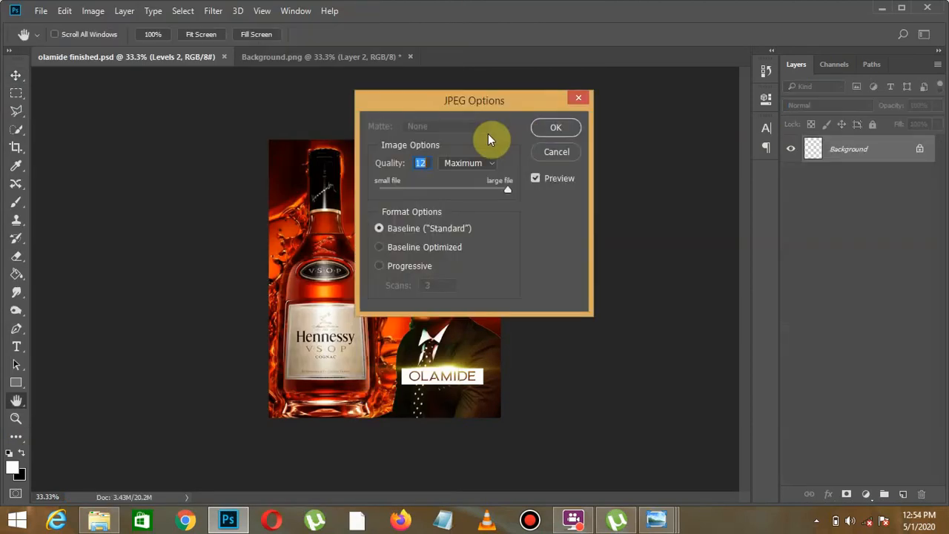
{"action": "left_click", "coordinate": [554, 127]}
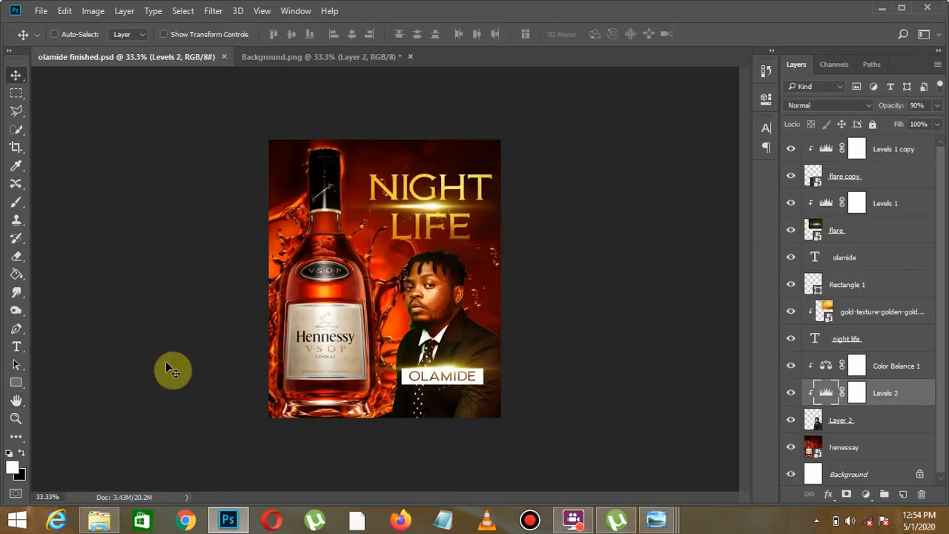
- Switch to File Explorer, view the exported "olamide finished" JPEG in Windows Photo Viewer and minimize the viewer
{"action": "left_click", "coordinate": [102, 524]}
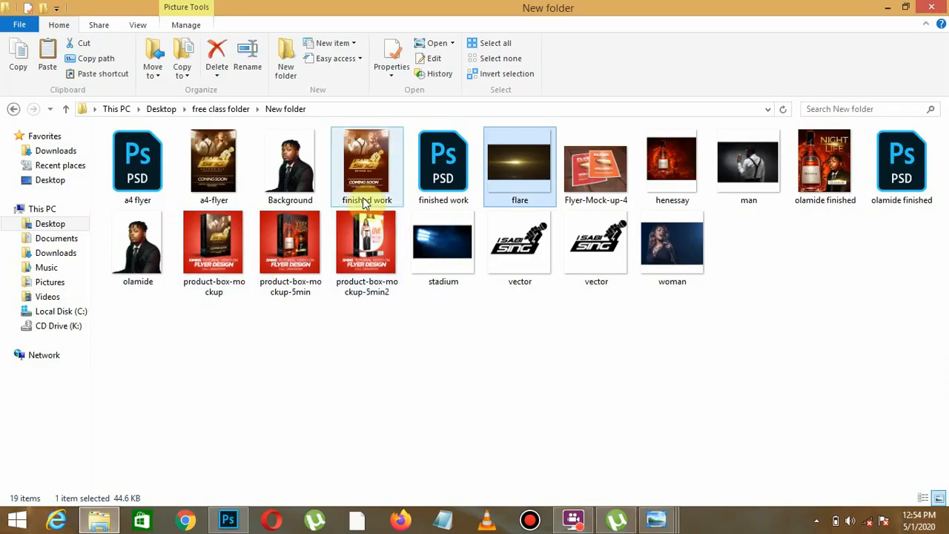
{"action": "left_click", "coordinate": [819, 171]}
{"action": "double_click", "coordinate": [819, 171]}
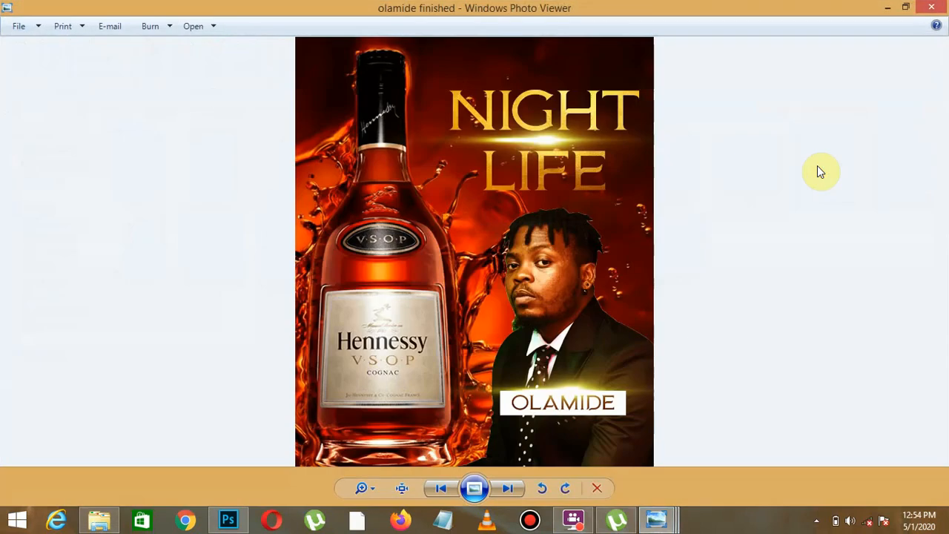
{"action": "left_click", "coordinate": [889, 14]}
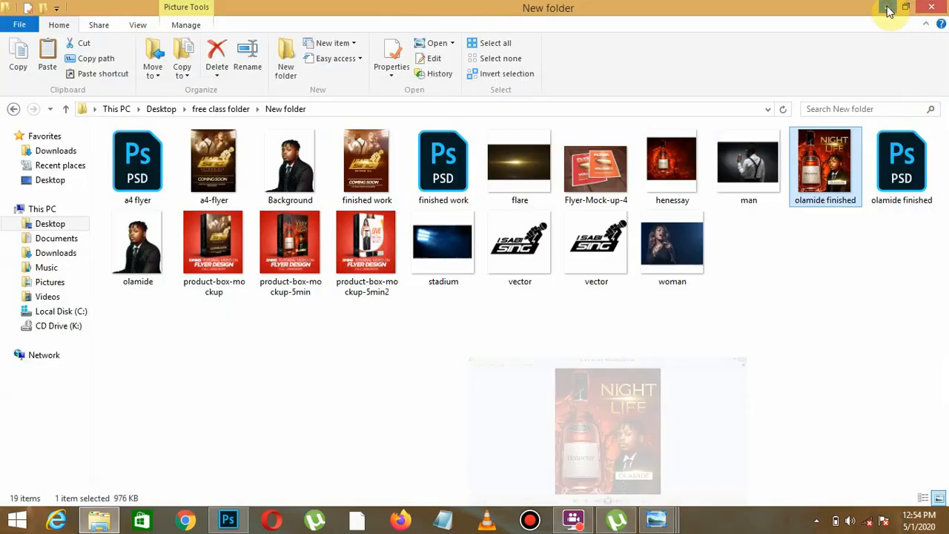
{"action": "left_click", "coordinate": [572, 522]}
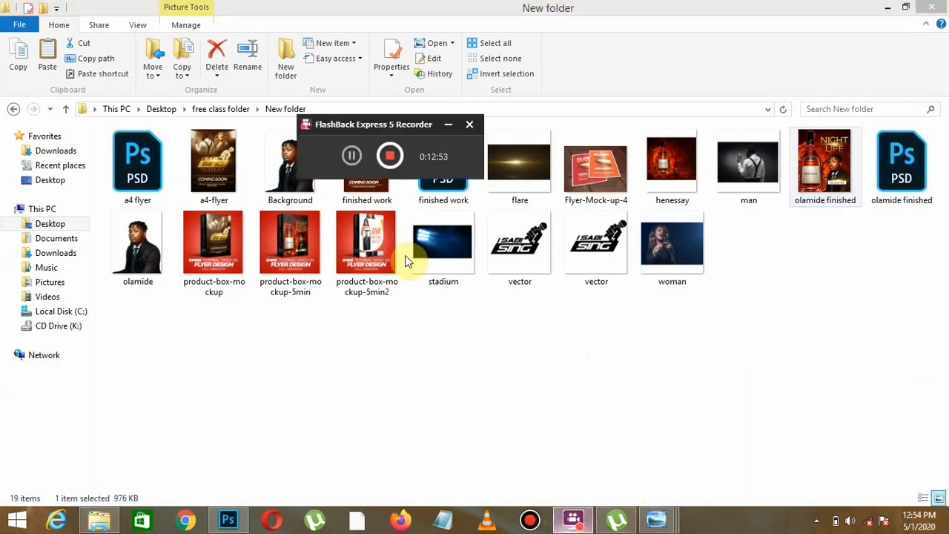